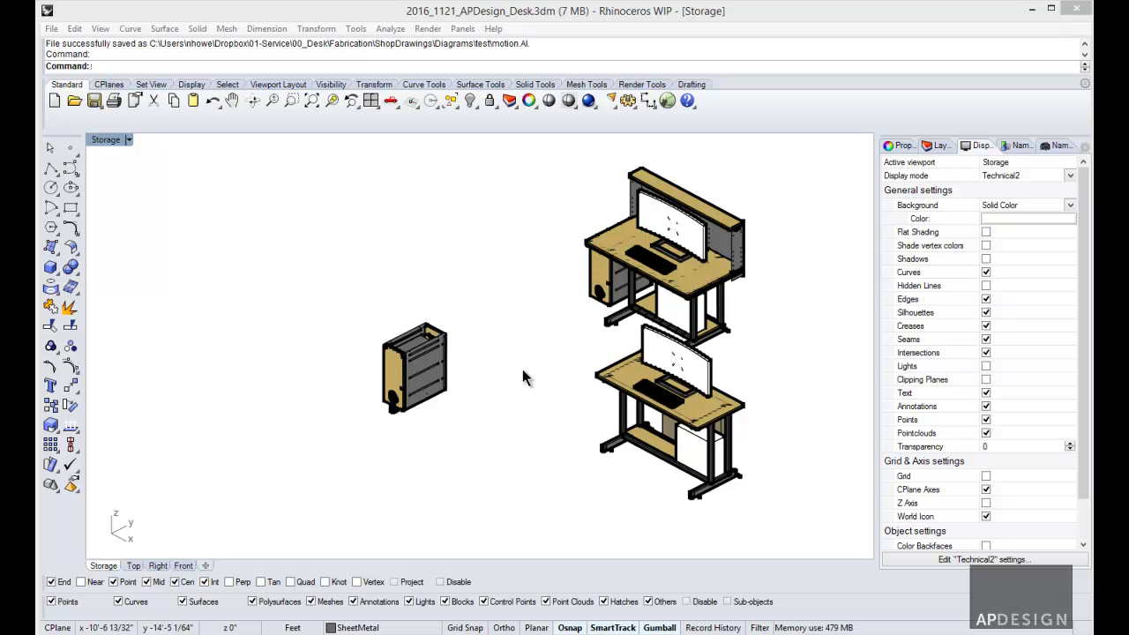
Orbit and zoom the Storage view until the cabinet's back panel faces forward, filling the view.
mouse_move(512, 373)
right_down()
mouse_move(590, 326)
mouse_move(517, 365)
mouse_move(509, 394)
right_up()
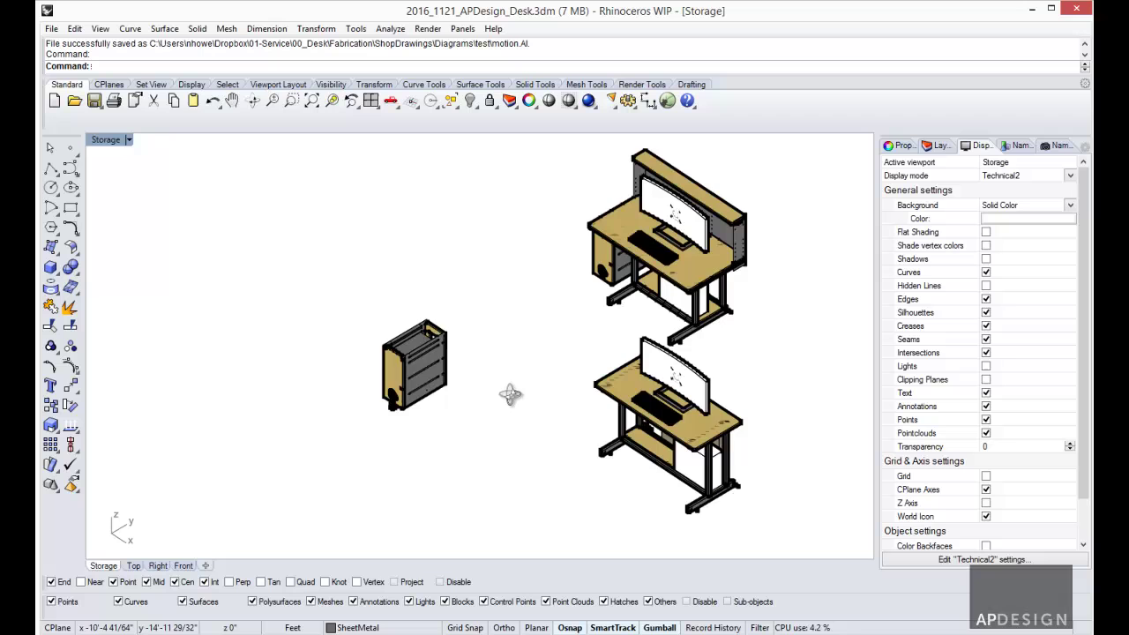
scroll(517, 398, up, 3)
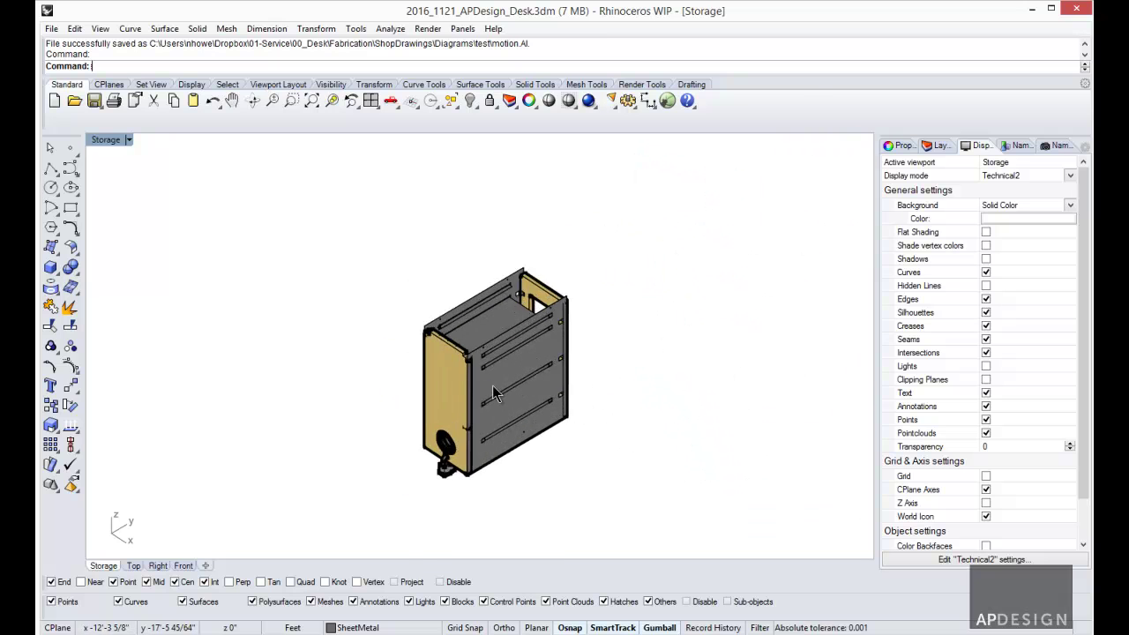
scroll(492, 386, up, 4)
scroll(495, 388, down, 3)
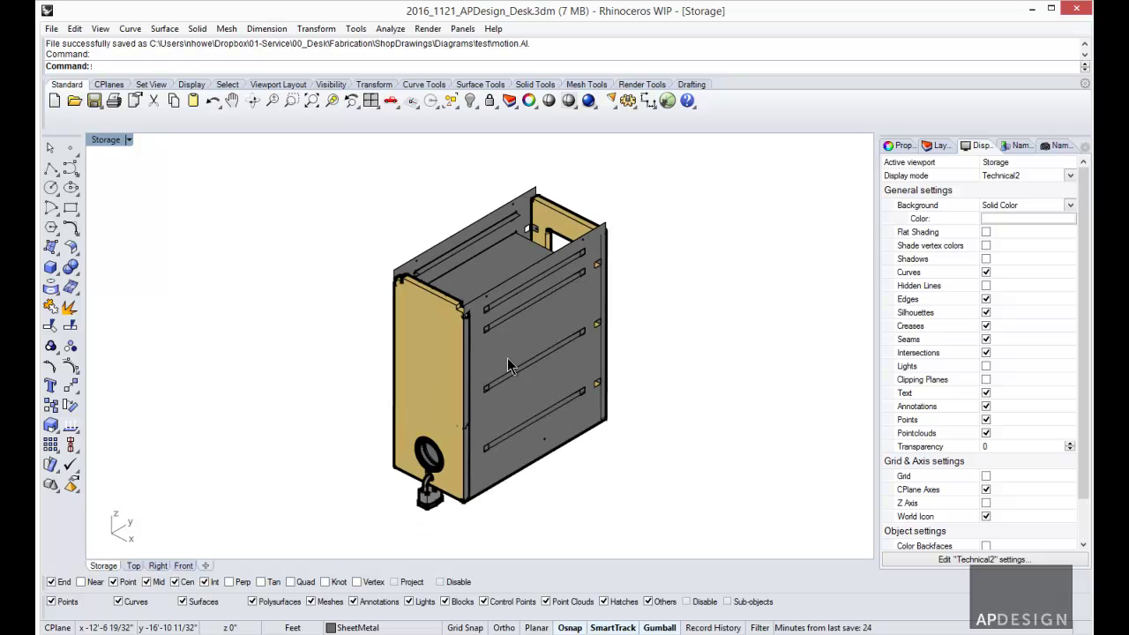
right_drag(509, 364, 573, 336)
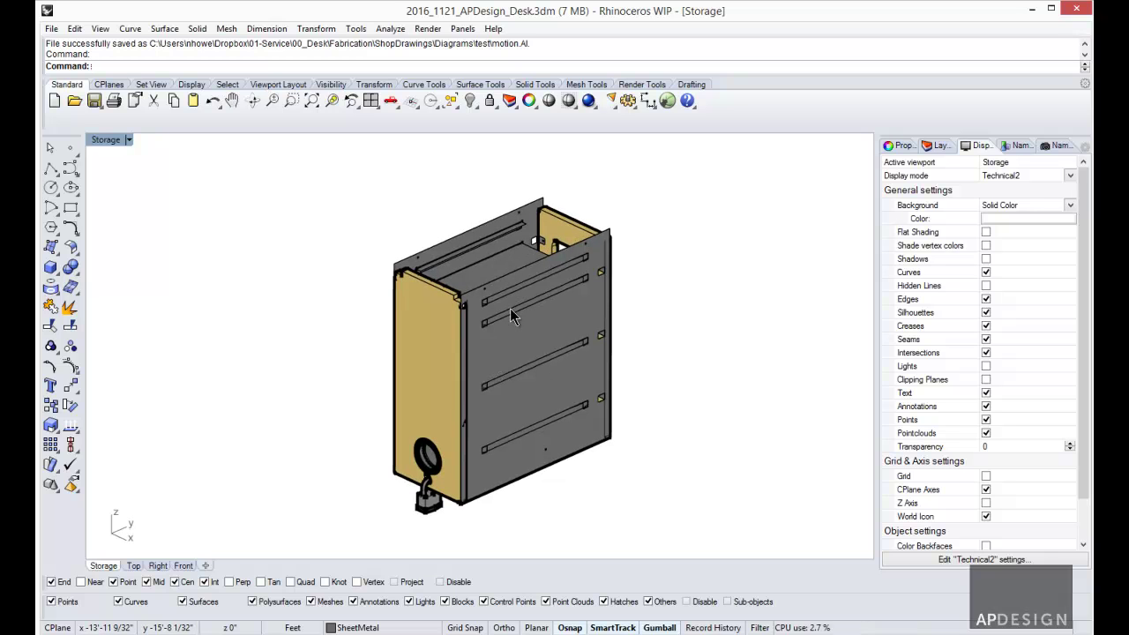
right_drag(509, 309, 540, 336)
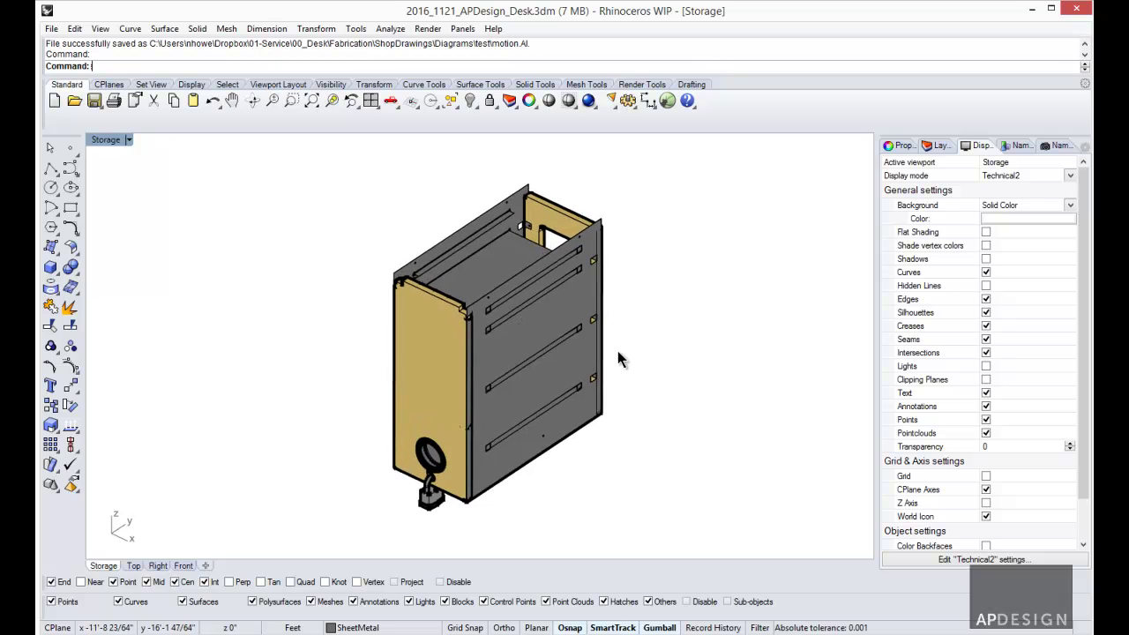
scroll(706, 423, down, 5)
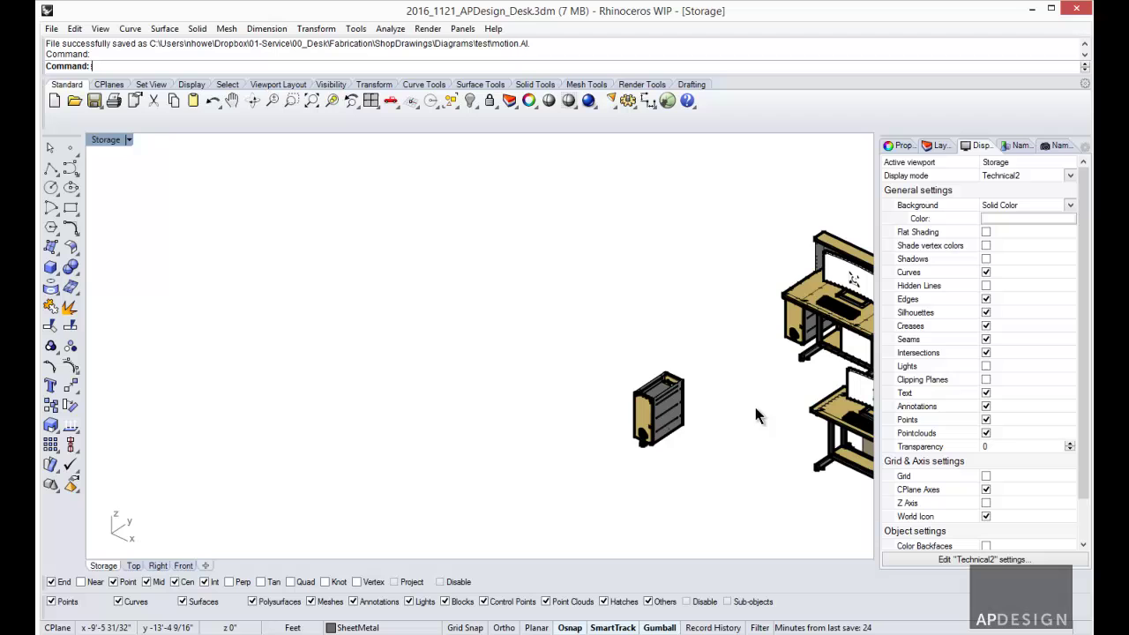
scroll(794, 397, up, 5)
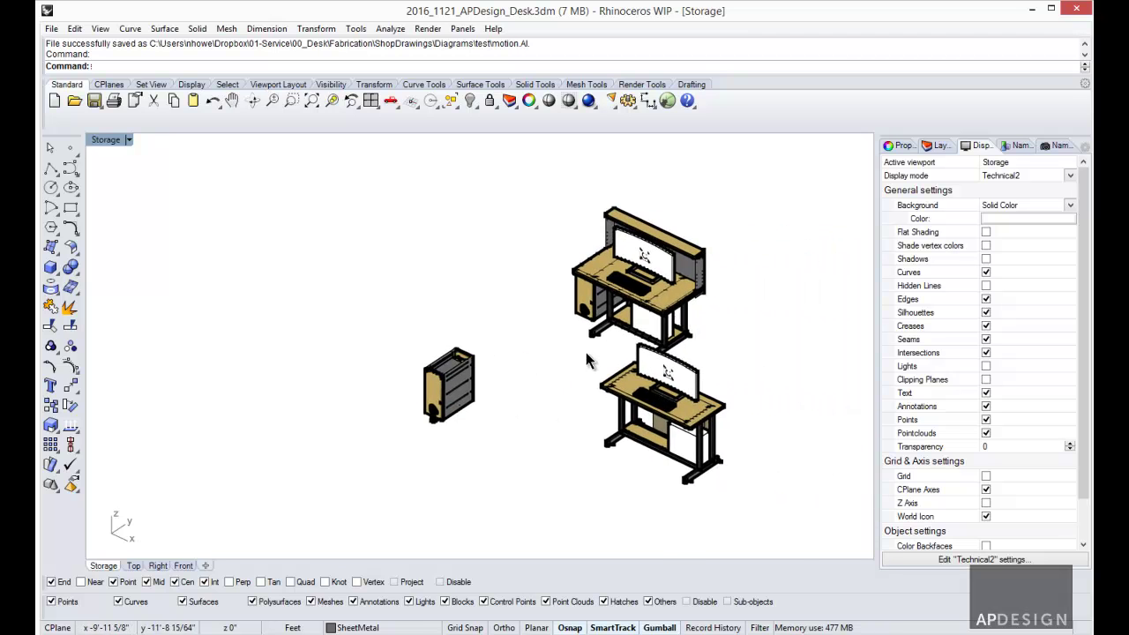
scroll(343, 360, down, 4)
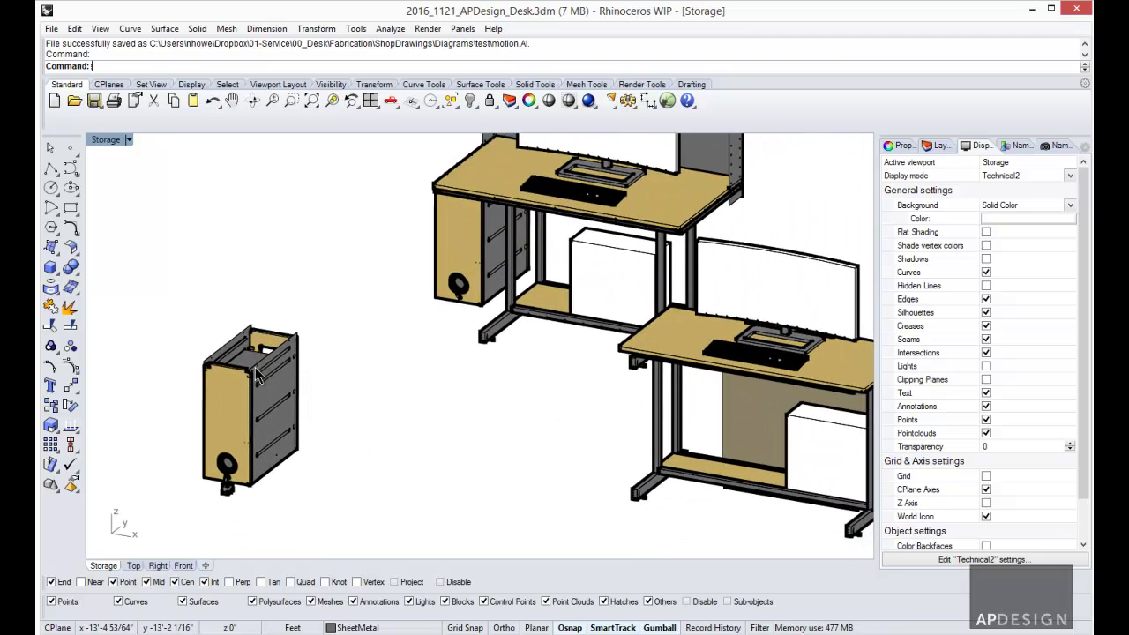
scroll(202, 412, up, 5)
right_drag(202, 409, 549, 423)
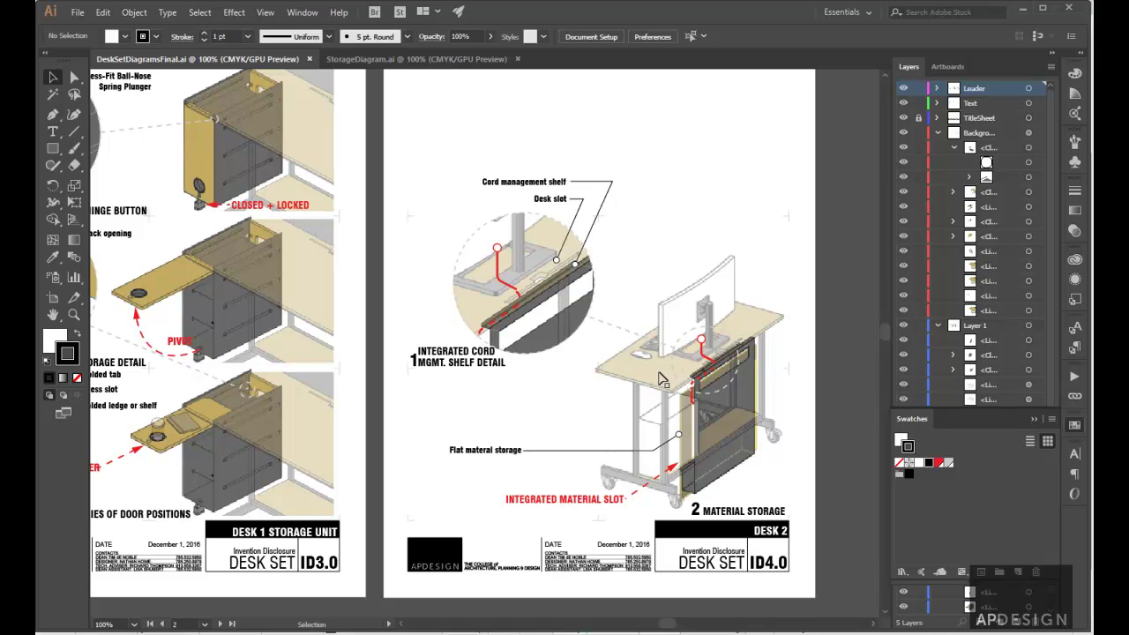
Scroll the Illustrator canvas left to artboards ID1.0 and ID2.0.
ctrl+scroll(545, 397, left, 10)
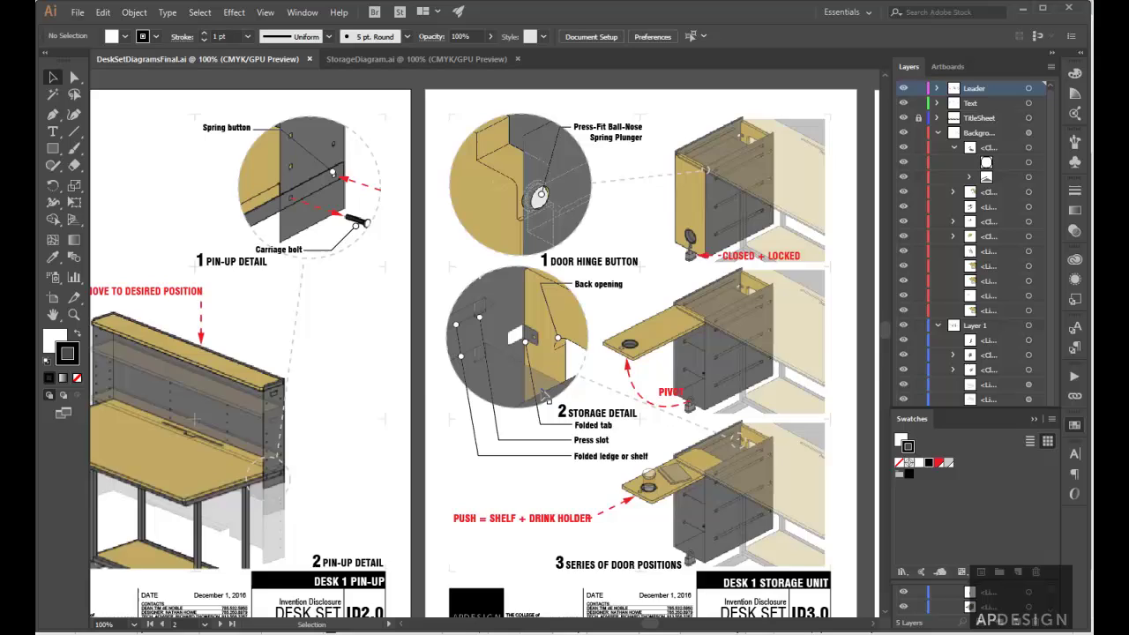
ctrl+scroll(544, 397, left, 3)
ctrl+scroll(545, 397, left, 10)
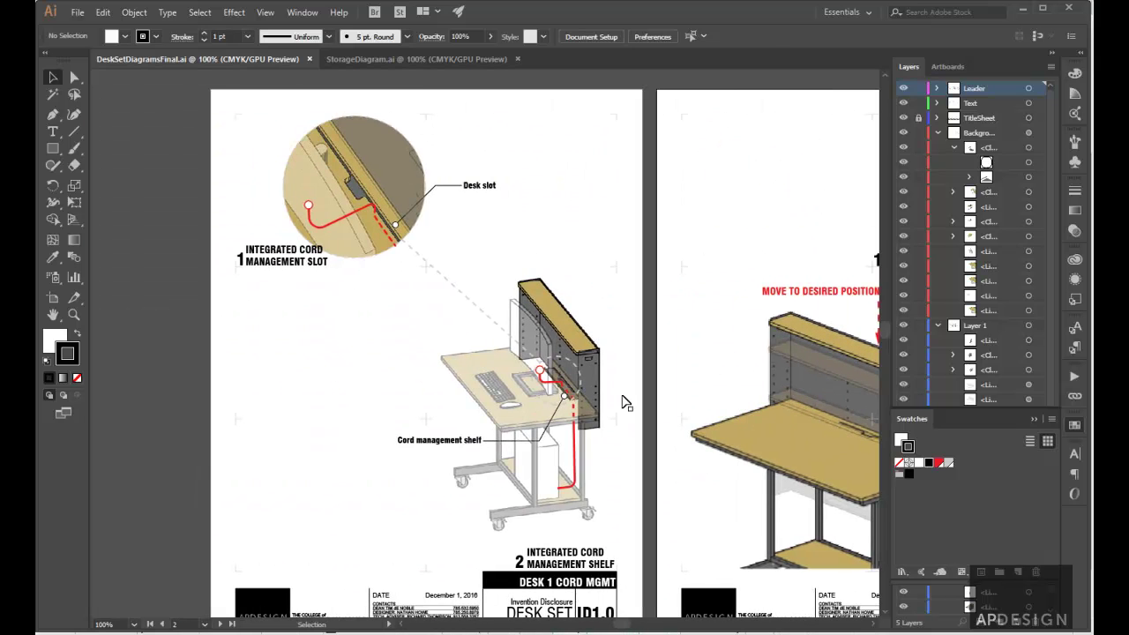
ctrl+scroll(461, 555, right, 5)
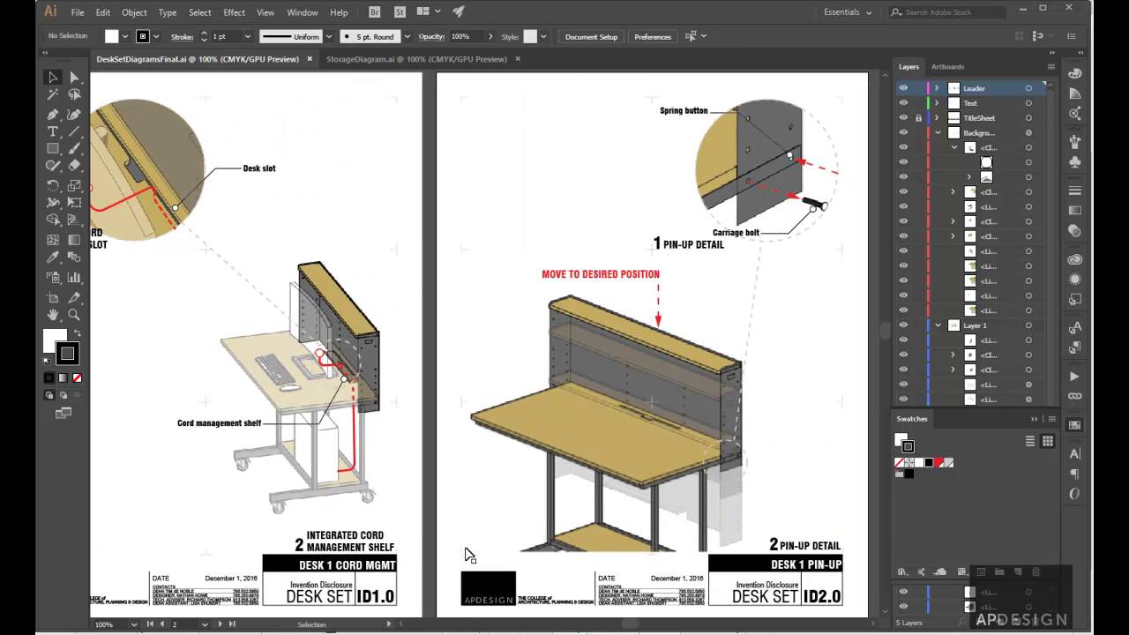
ctrl+scroll(469, 555, right, 1)
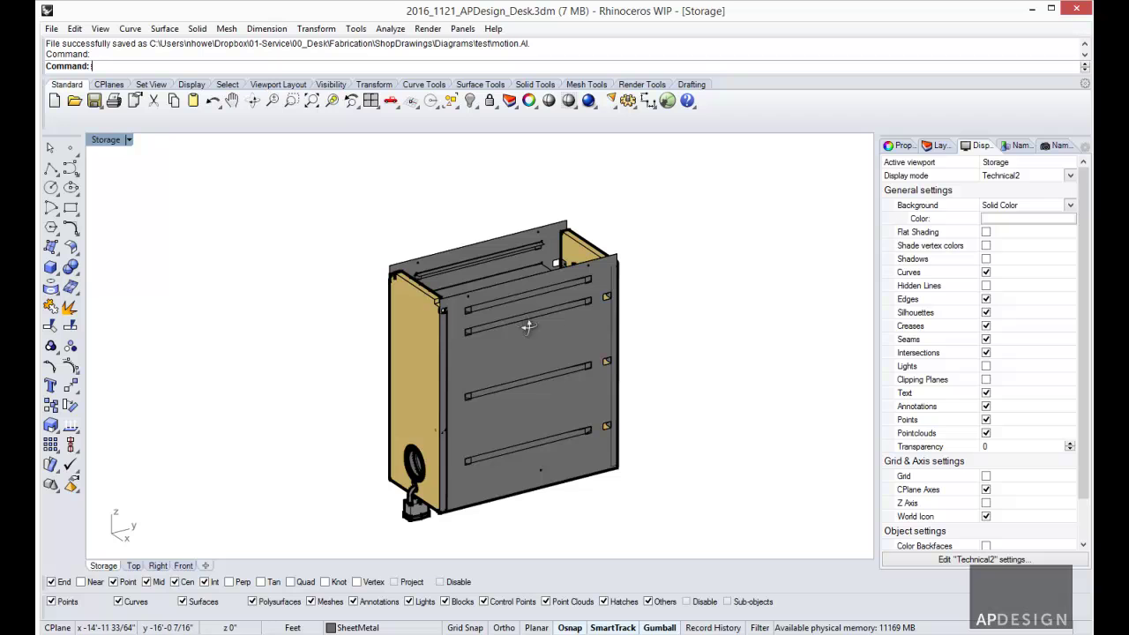
Try Shaded and Rendered display on the Storage view, then settle on Technical.
right_drag(566, 342, 571, 370)
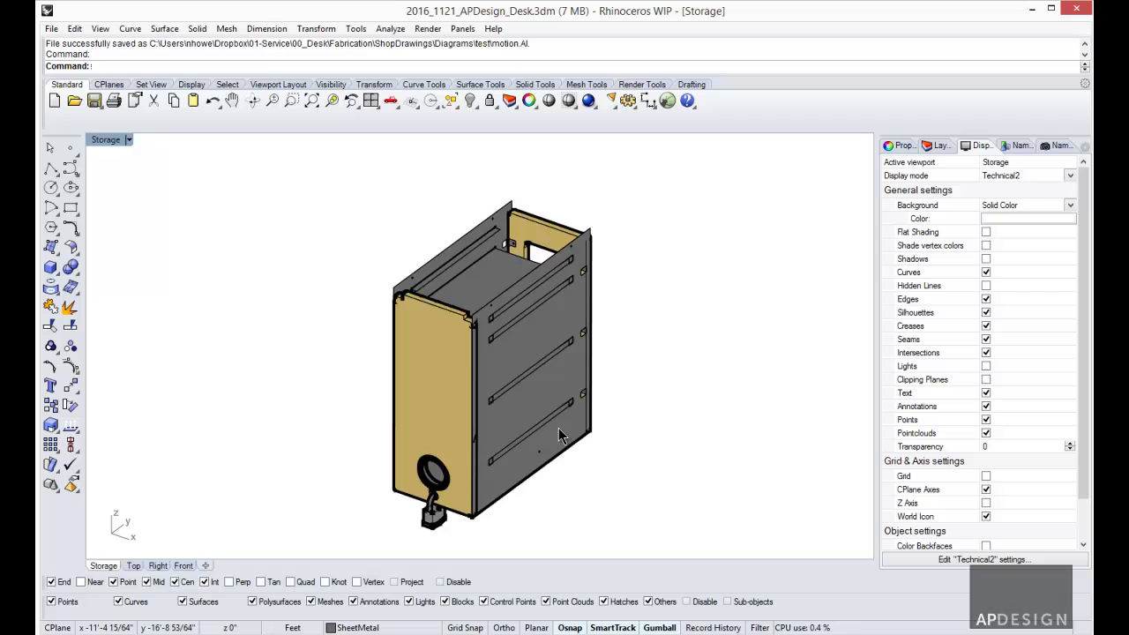
click(1050, 176)
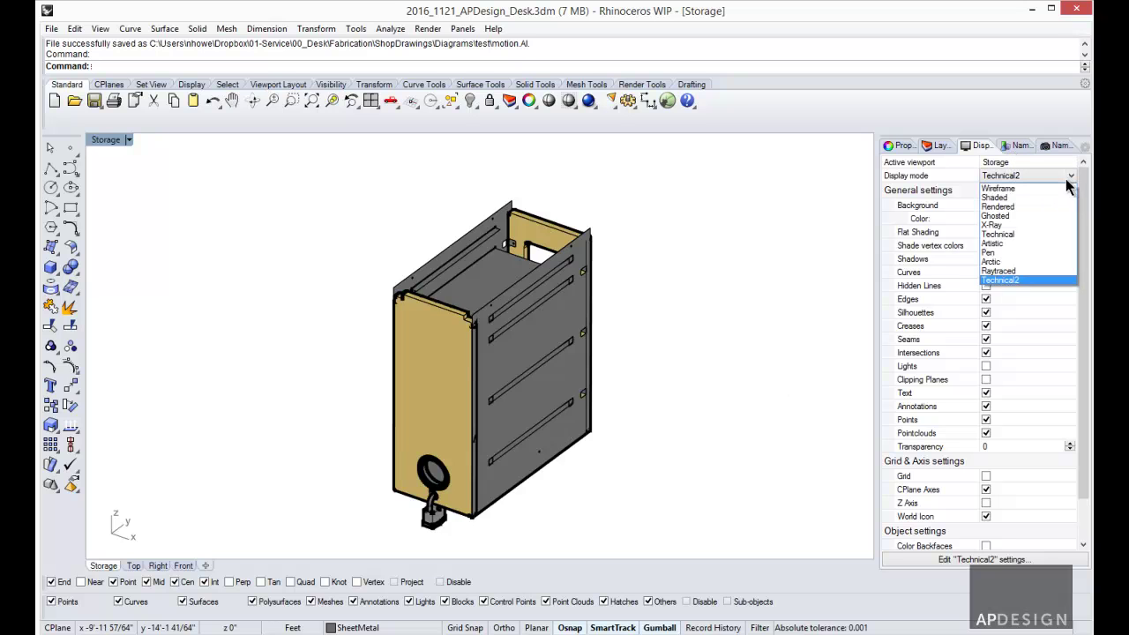
click(1013, 197)
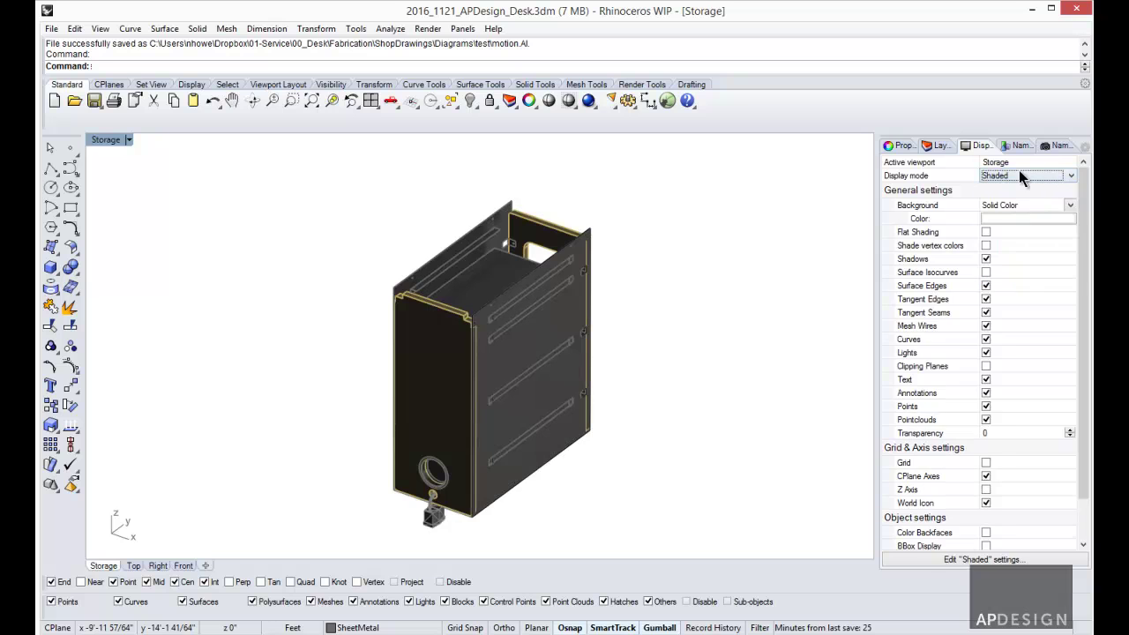
click(1022, 175)
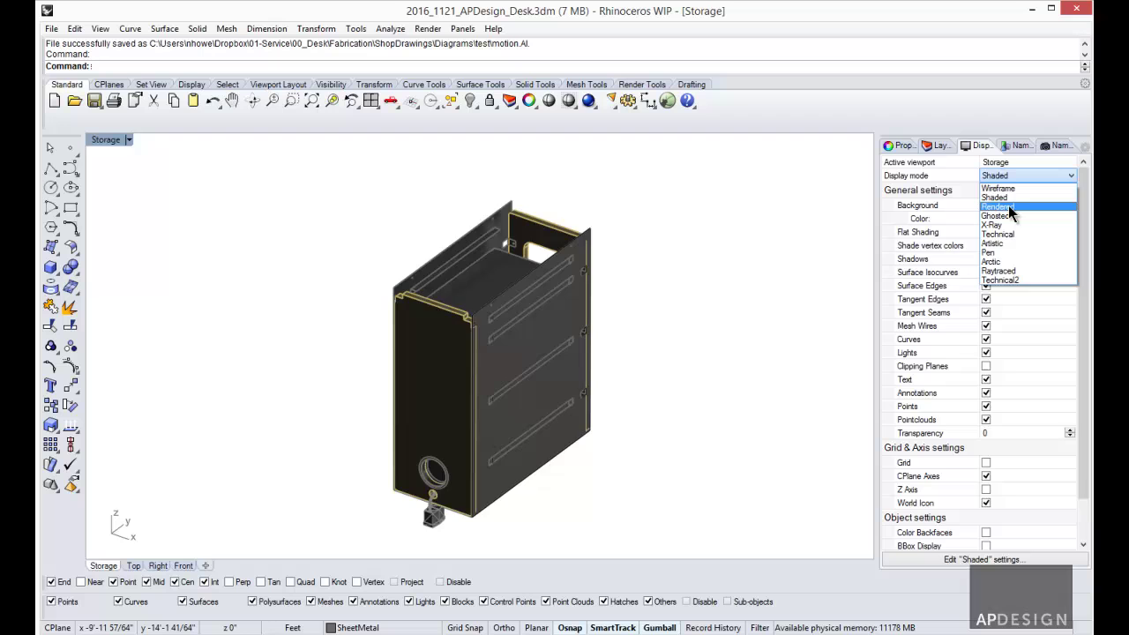
click(1009, 207)
click(1018, 177)
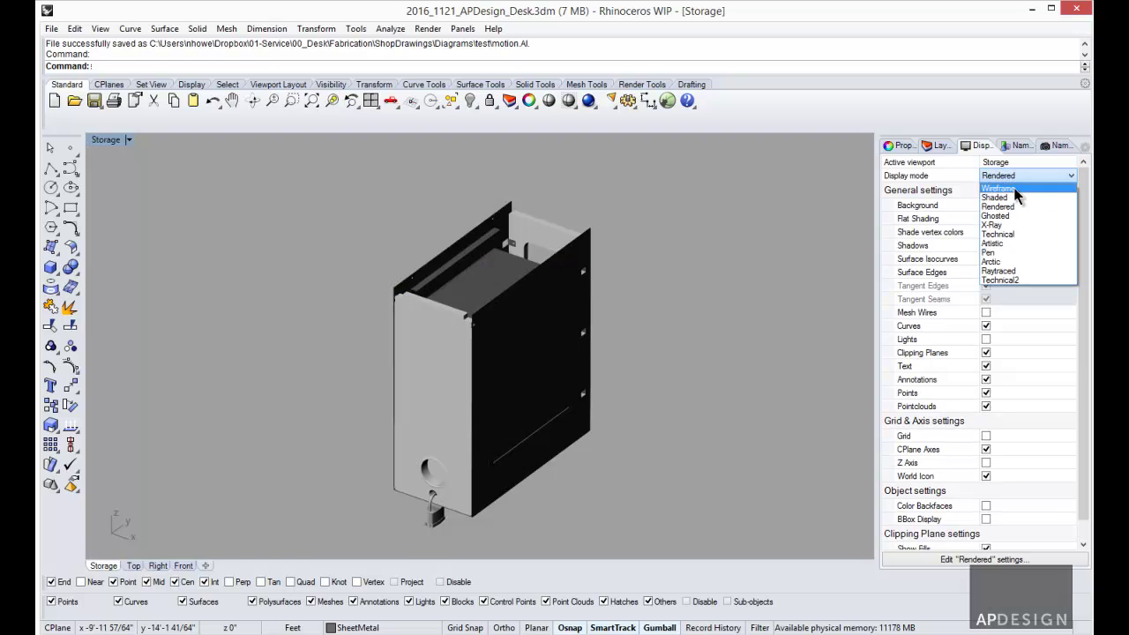
click(1005, 235)
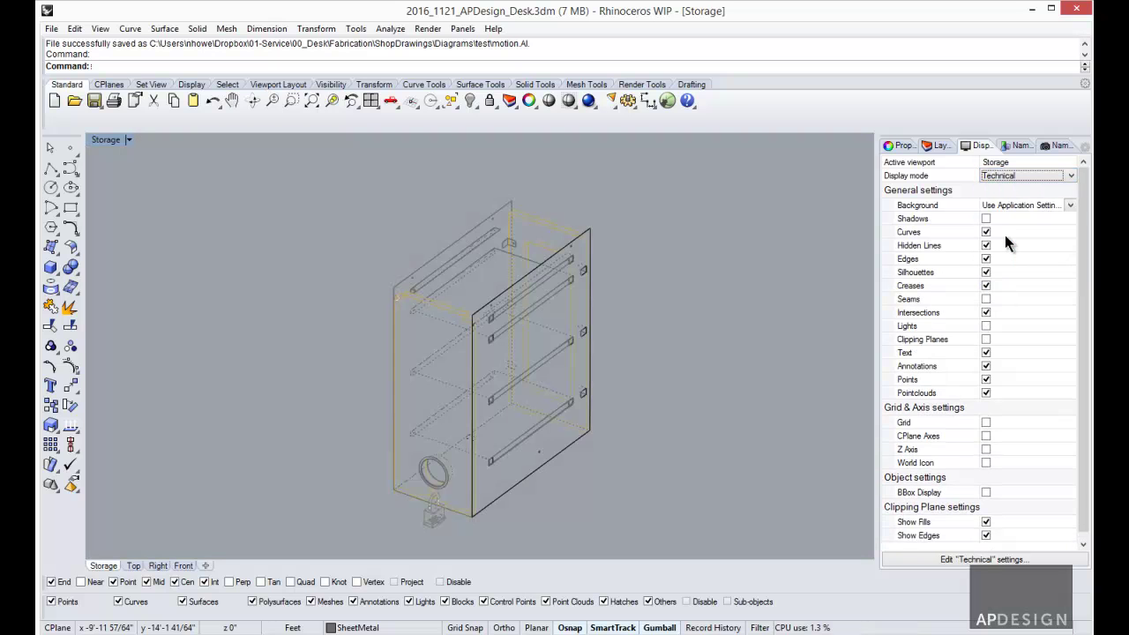
scroll(609, 320, up, 5)
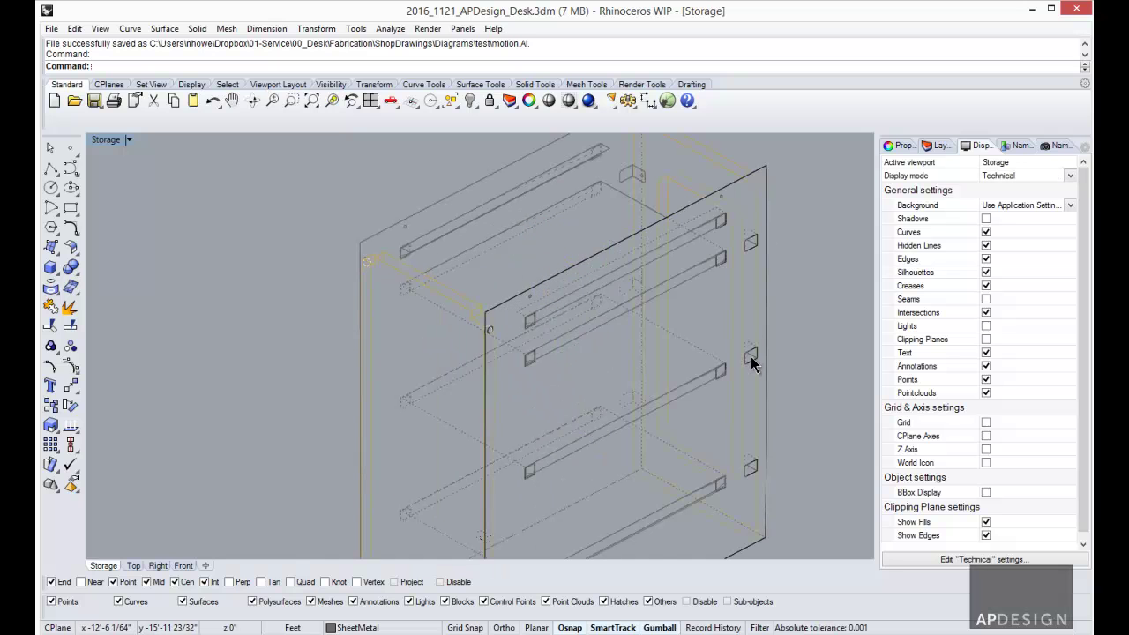
scroll(755, 354, down, 2)
right_drag(675, 397, 556, 353)
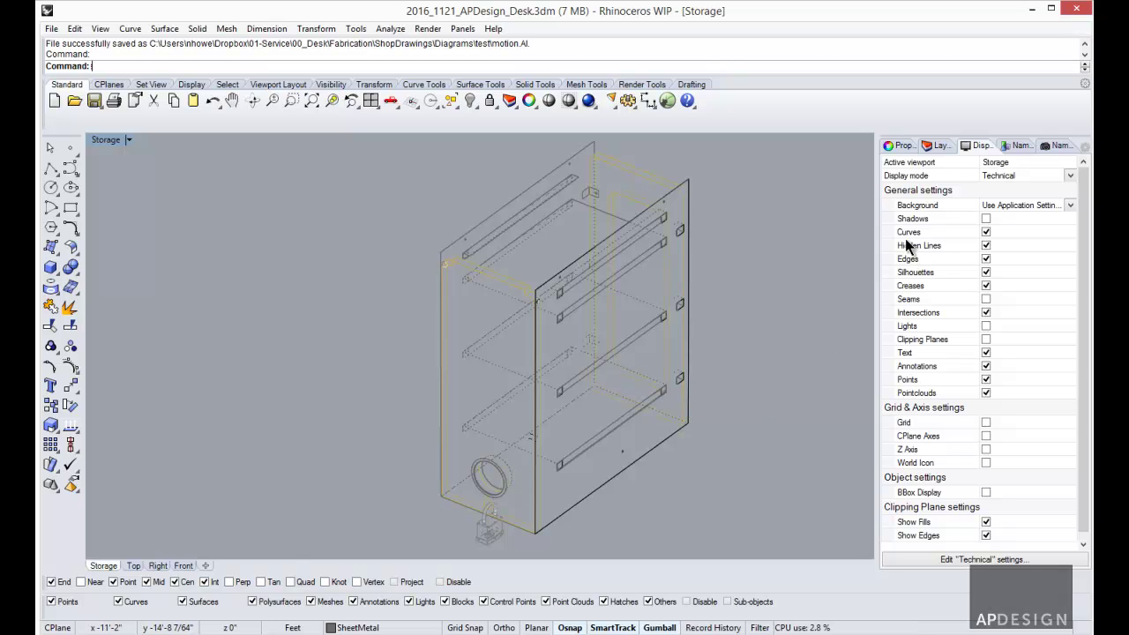
Open the Technical display mode settings in the Options window.
click(980, 561)
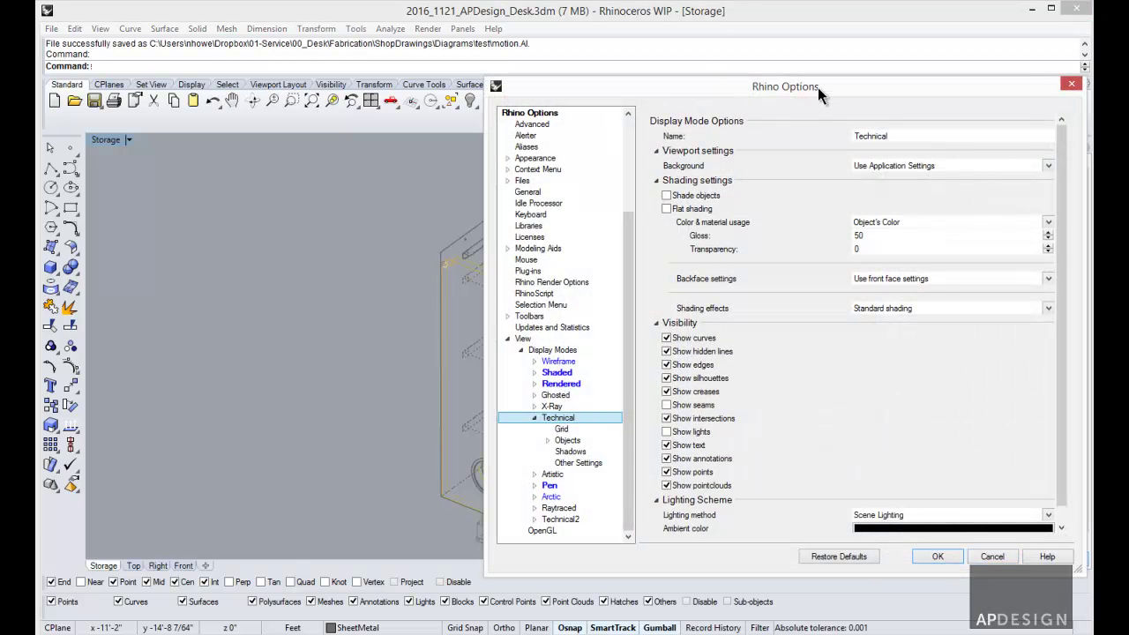
drag(817, 87, 790, 89)
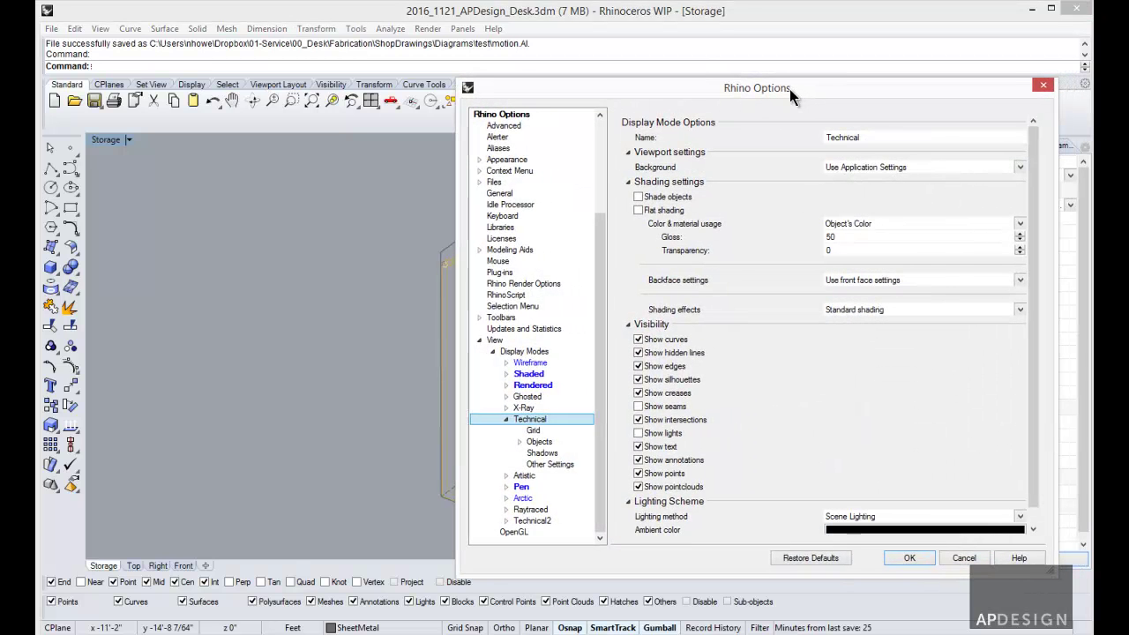
drag(713, 96, 738, 97)
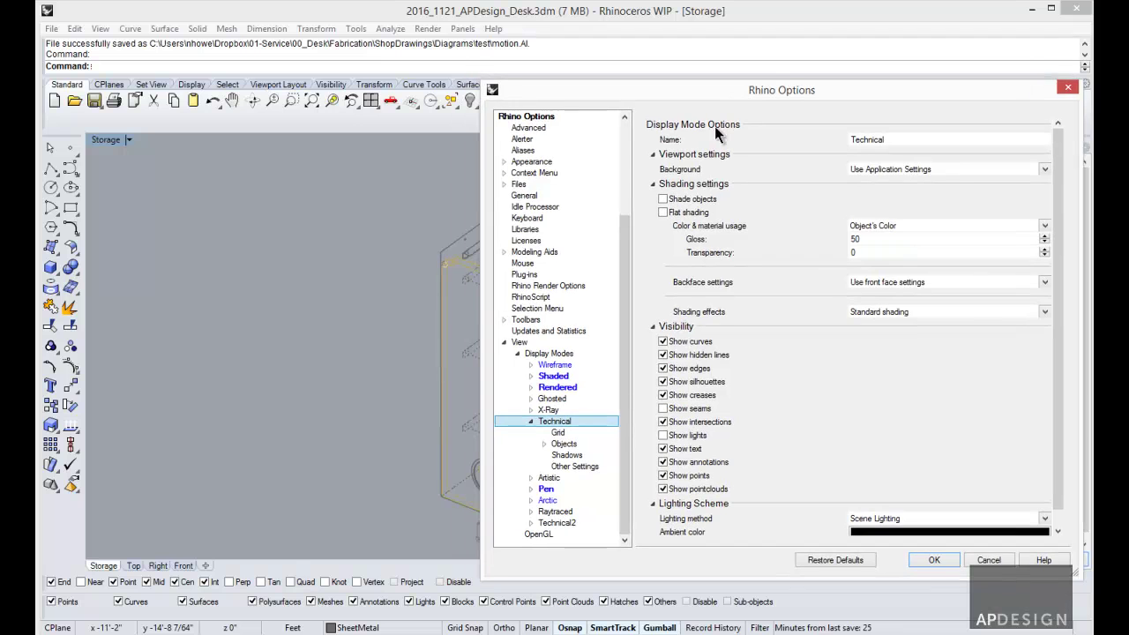
click(989, 560)
right_drag(396, 309, 345, 237)
click(1011, 559)
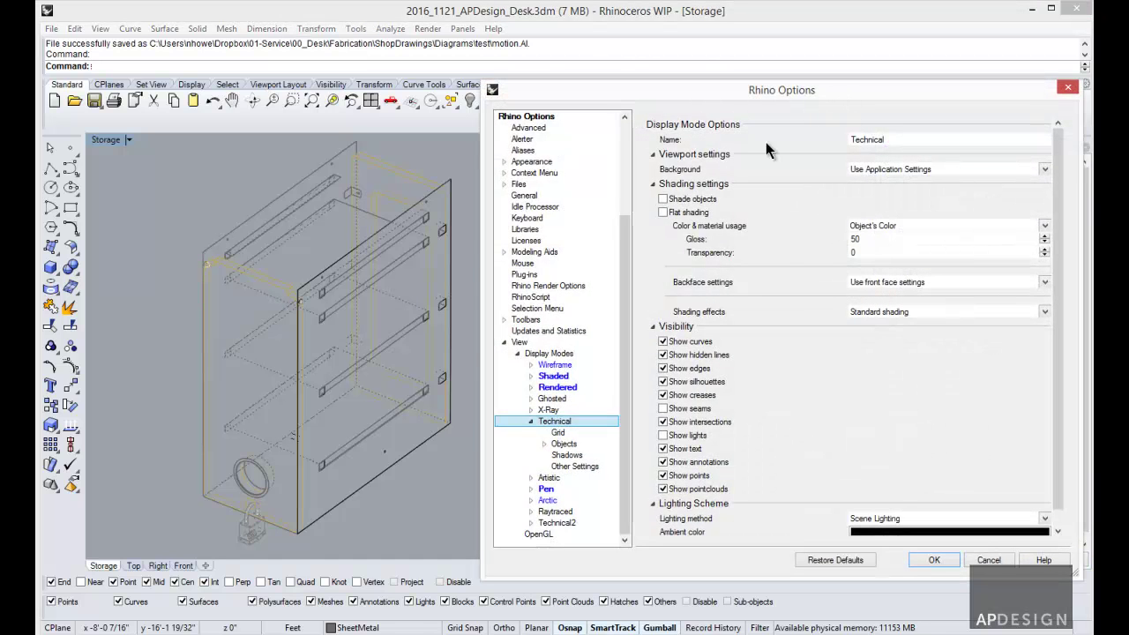
Turn on Shade objects and set the Technical mode lighting to No Lighting.
click(663, 198)
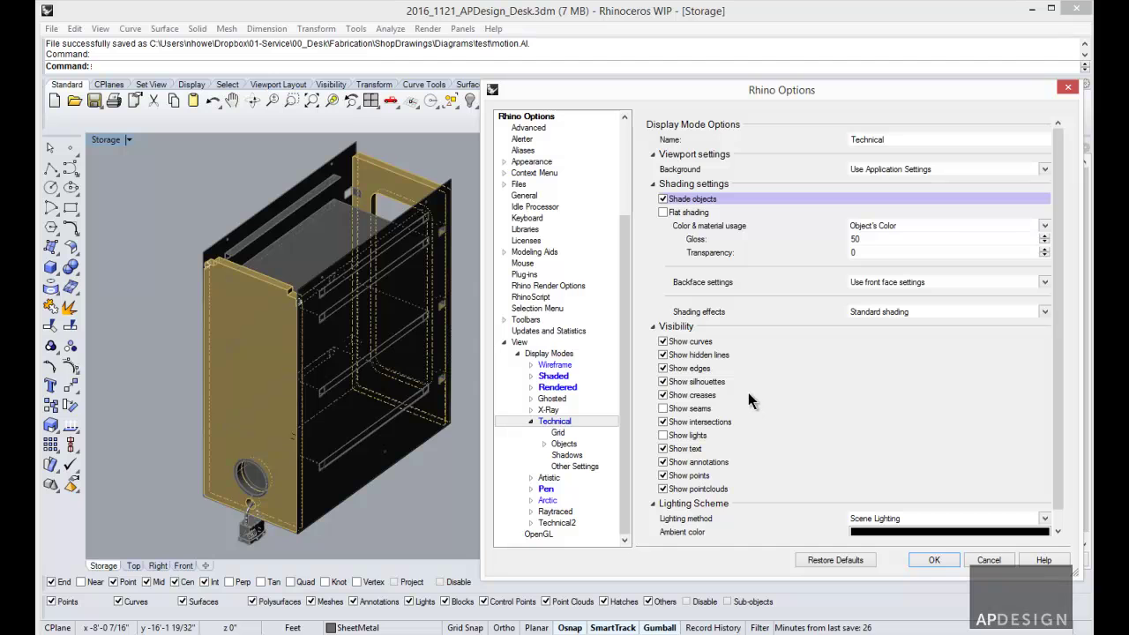
scroll(1055, 406, down, 1)
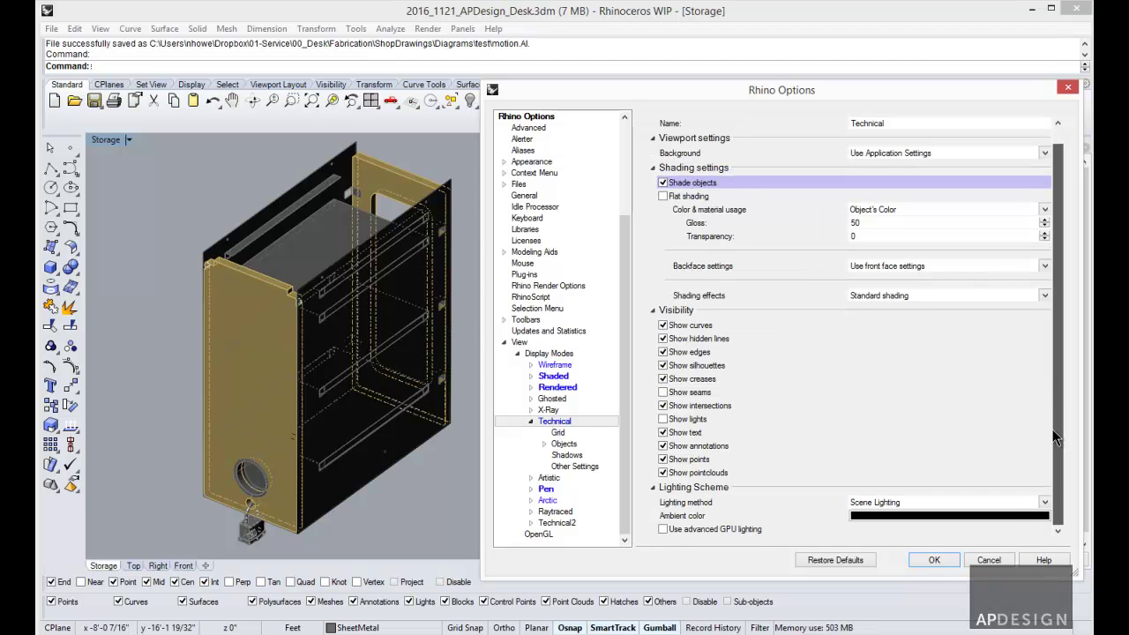
click(1037, 504)
click(961, 515)
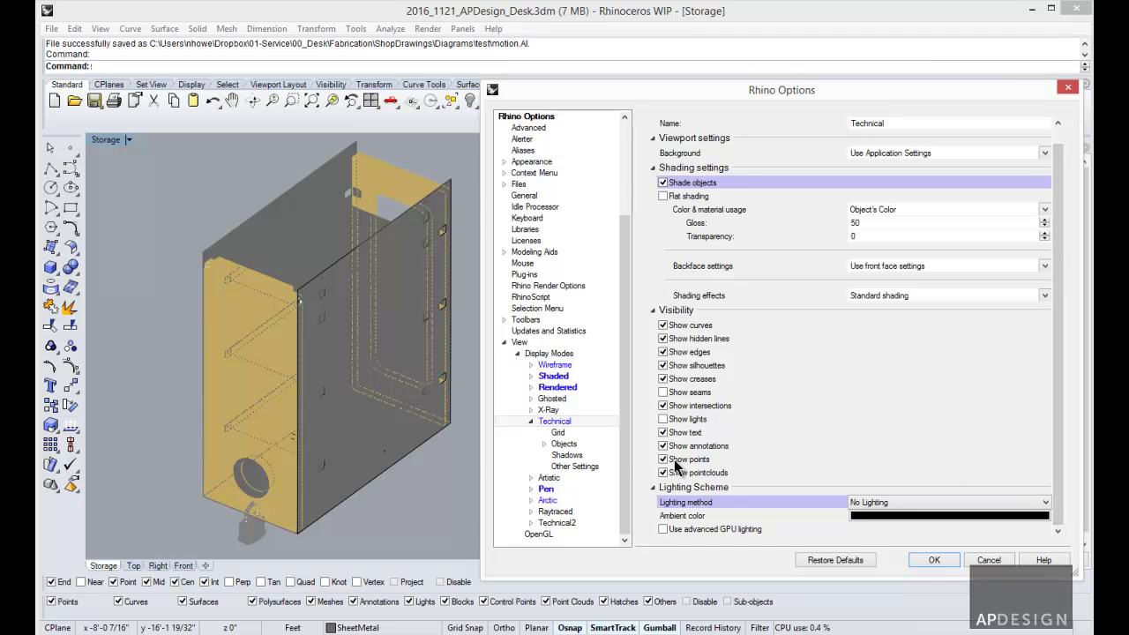
Under Objects > Lines, give hidden lines a single LightGray colour.
click(549, 444)
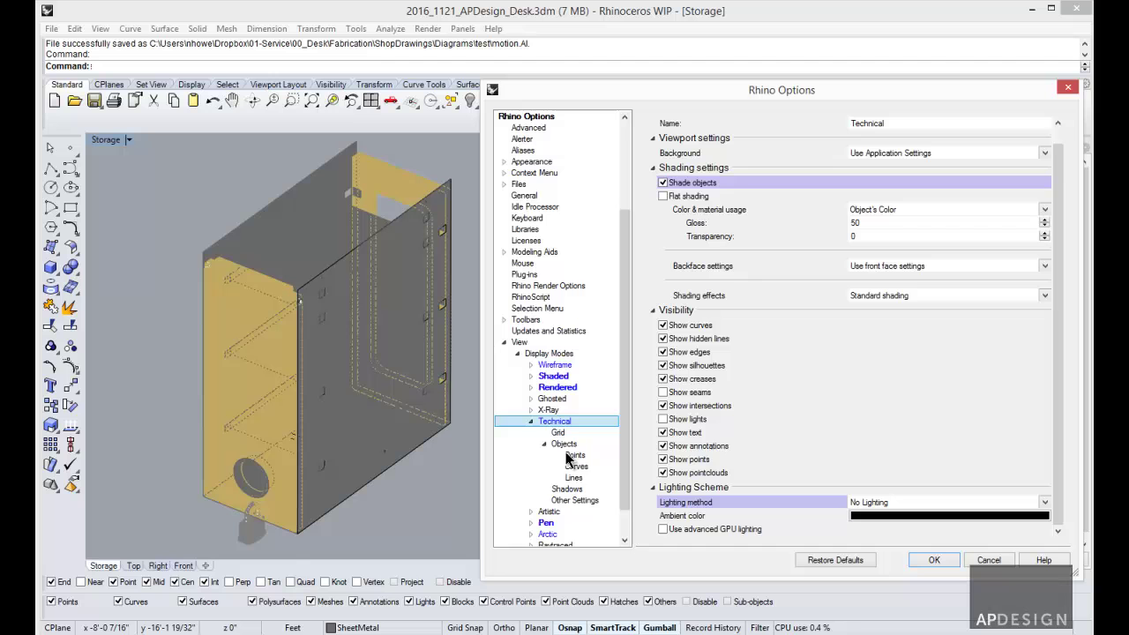
click(564, 448)
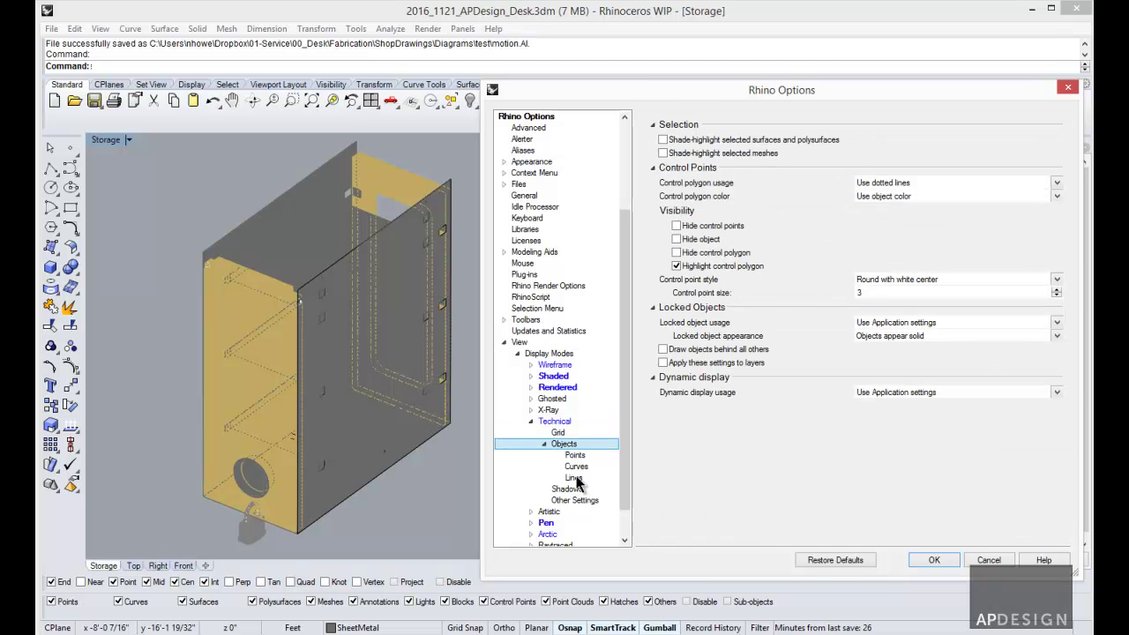
click(576, 479)
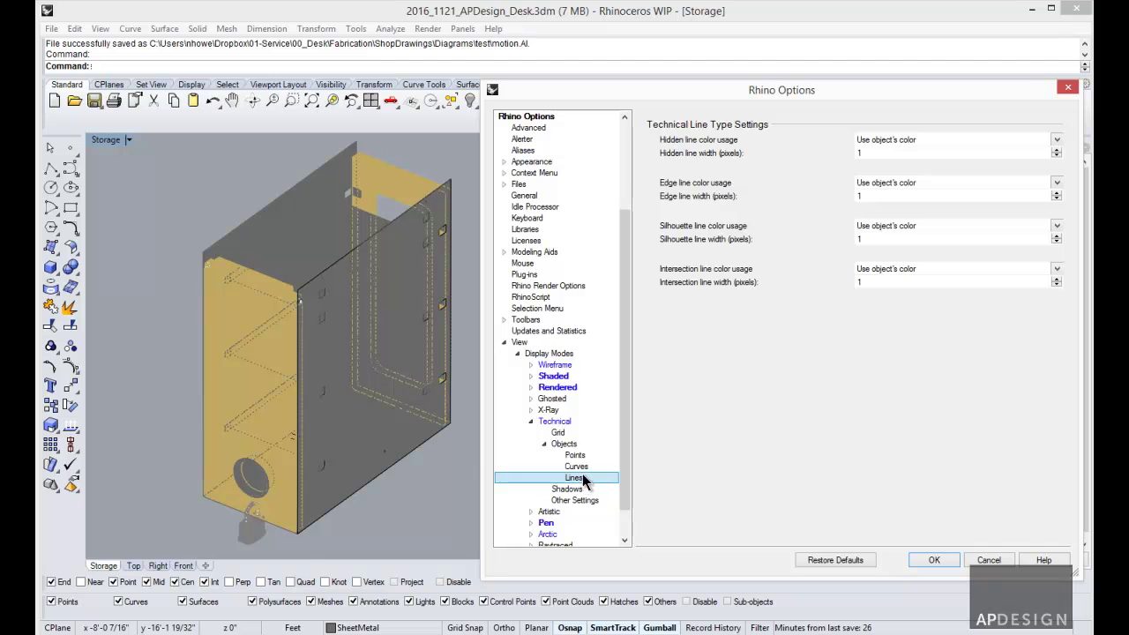
click(1056, 143)
click(1056, 142)
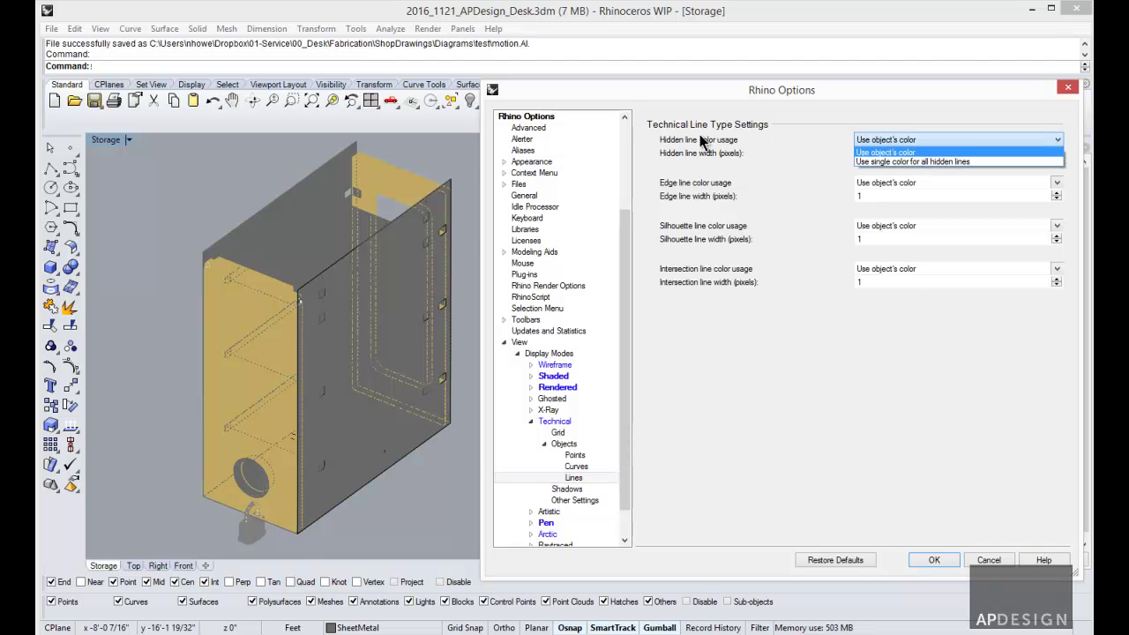
click(909, 163)
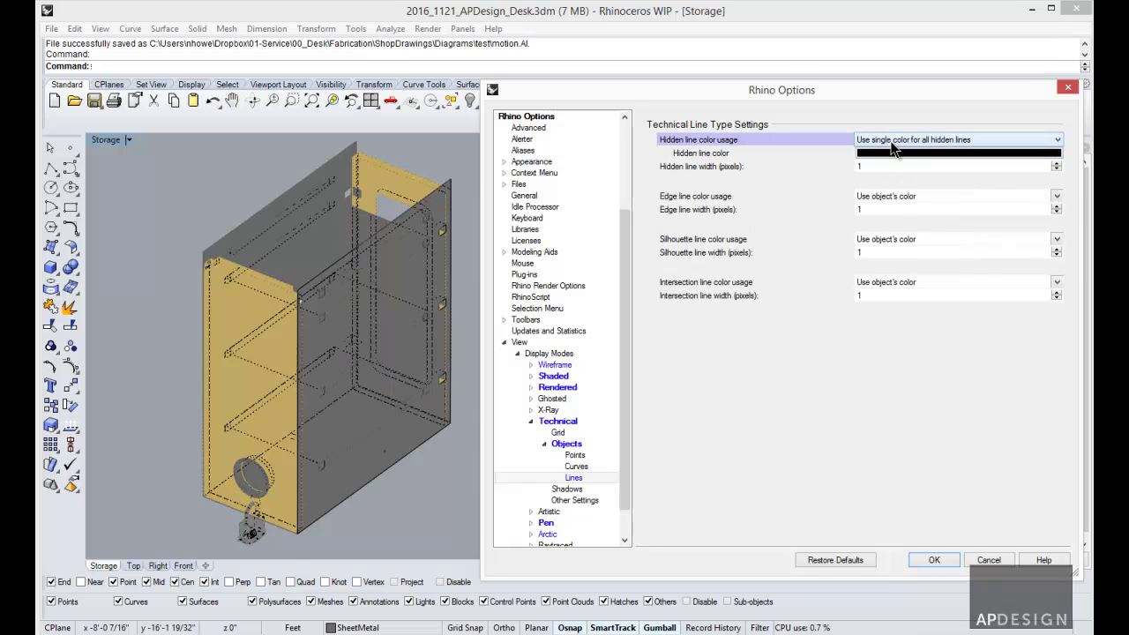
click(927, 155)
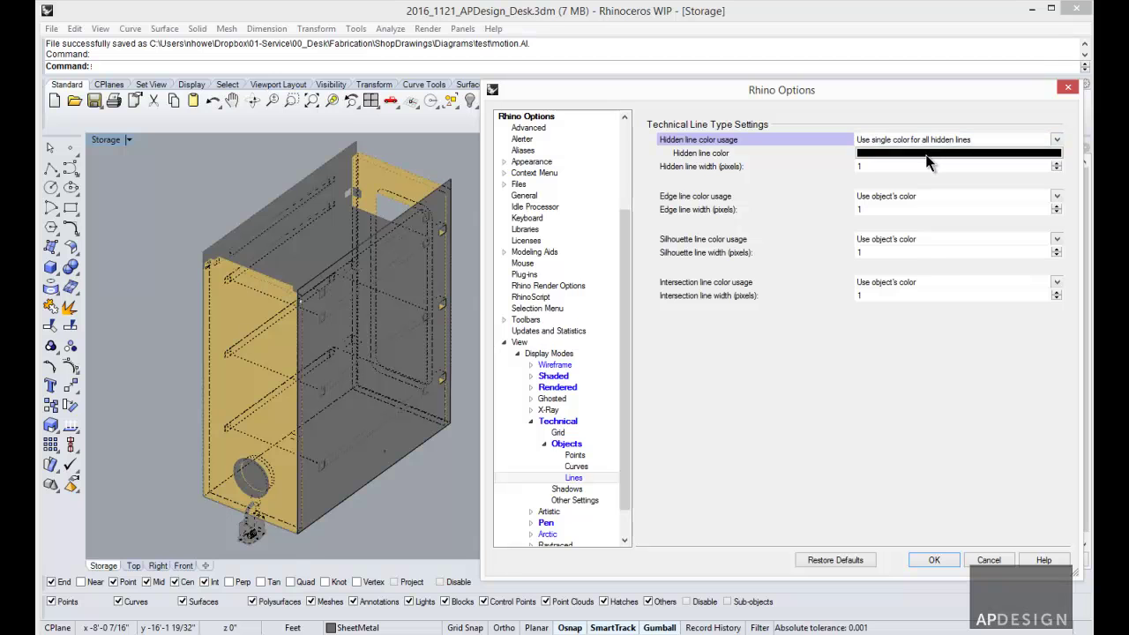
click(643, 218)
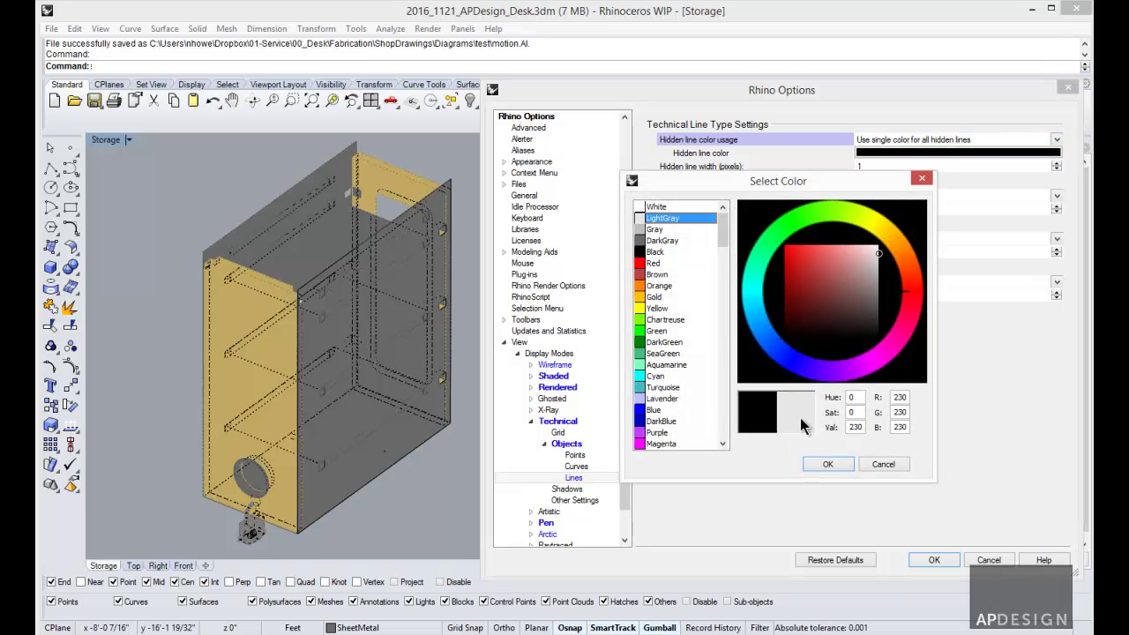
click(828, 464)
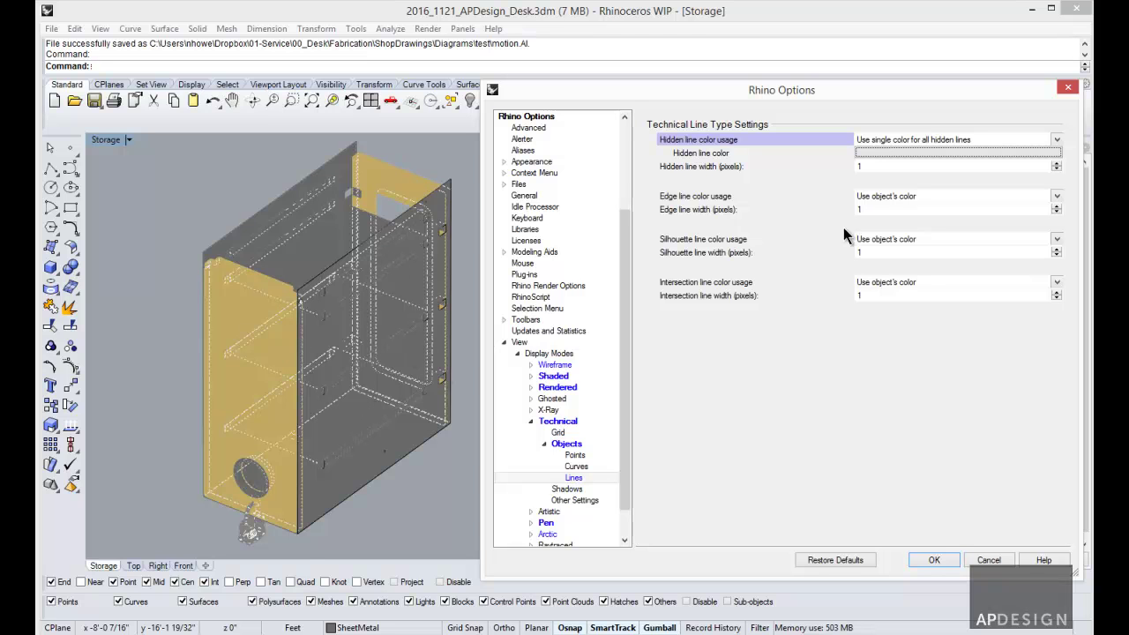
Set edge, silhouette and intersection lines to use a single colour each.
click(1057, 202)
click(1015, 221)
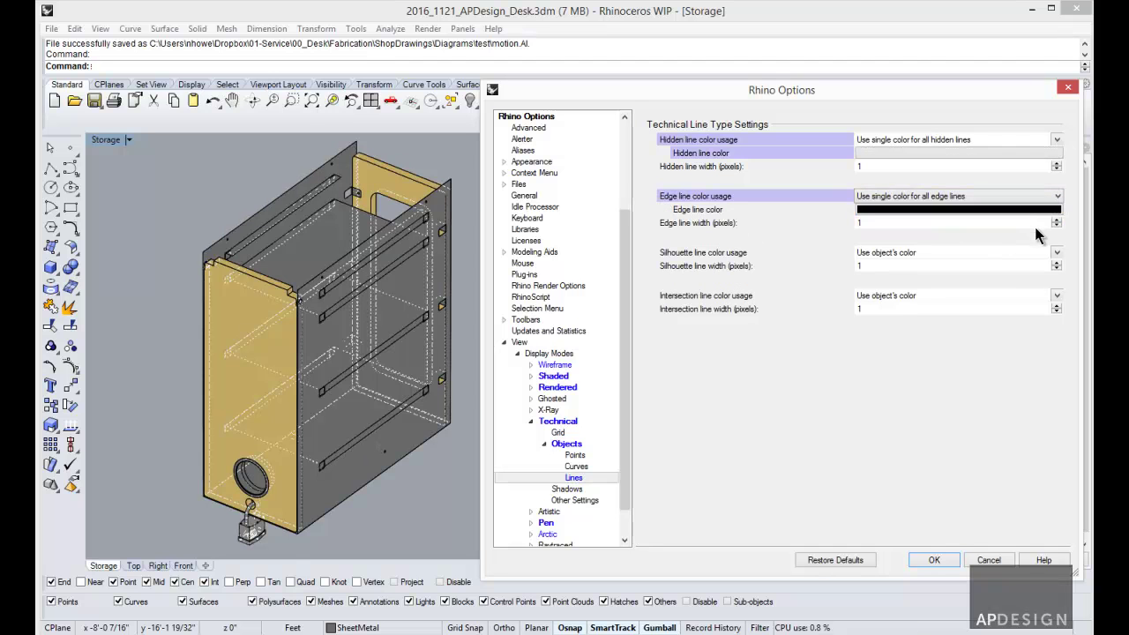
click(1057, 255)
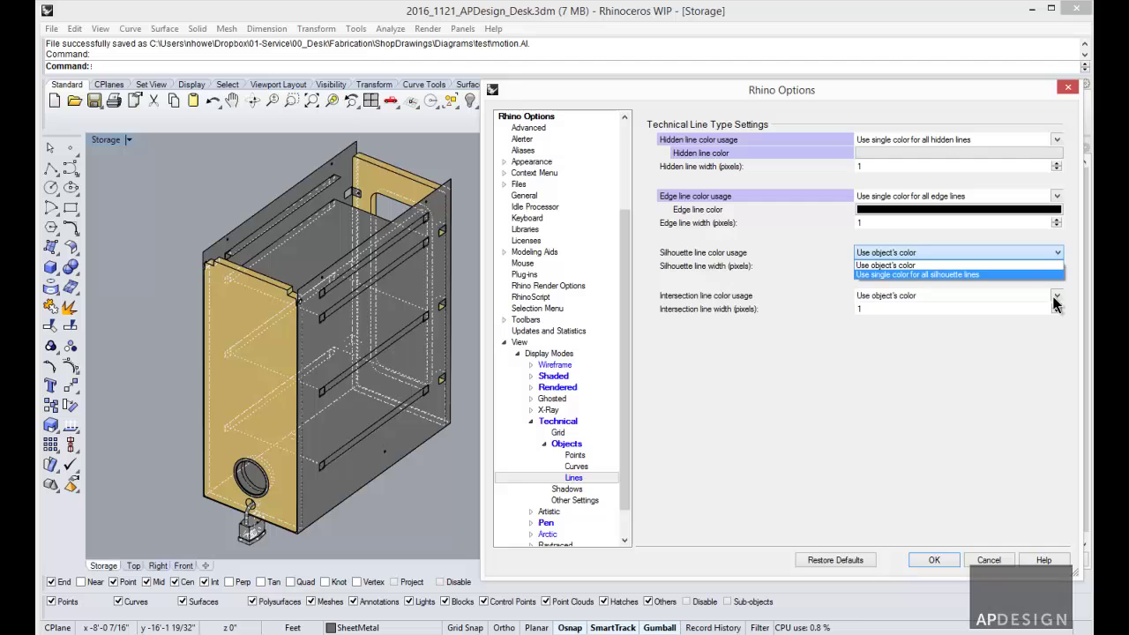
click(1054, 274)
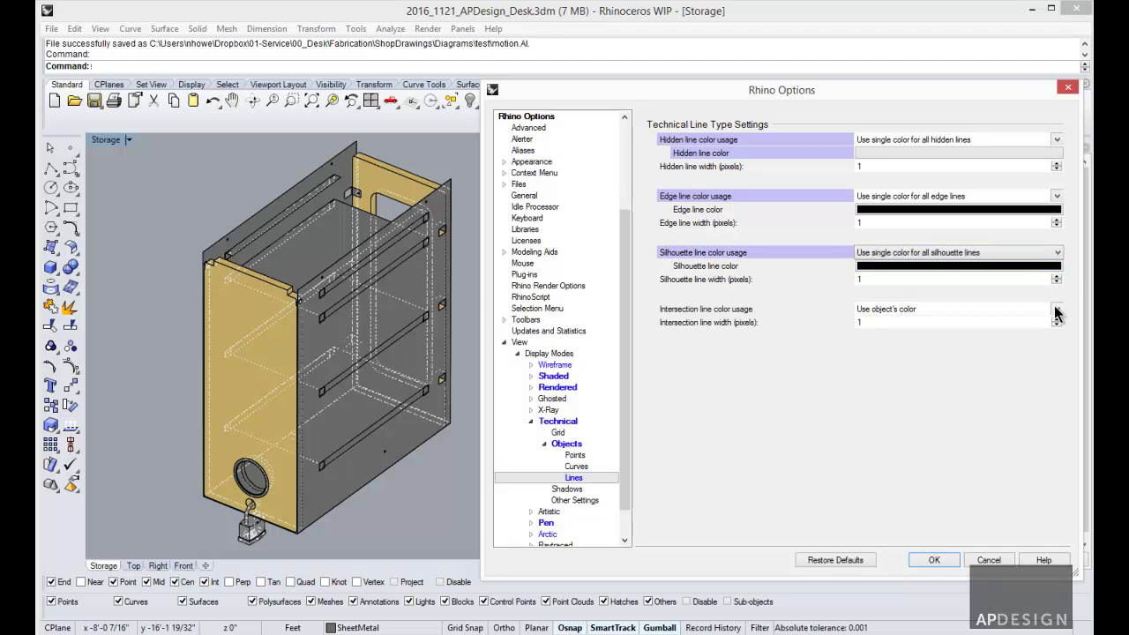
click(1058, 311)
click(953, 329)
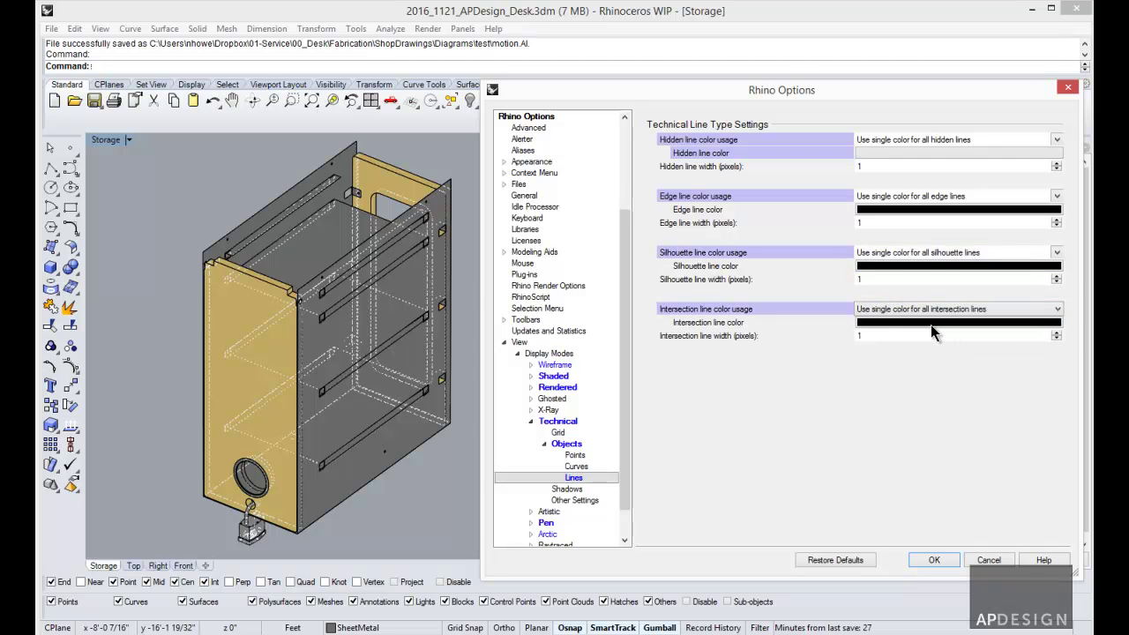
Set silhouette line width to 6 and return to the main Technical settings.
click(1057, 280)
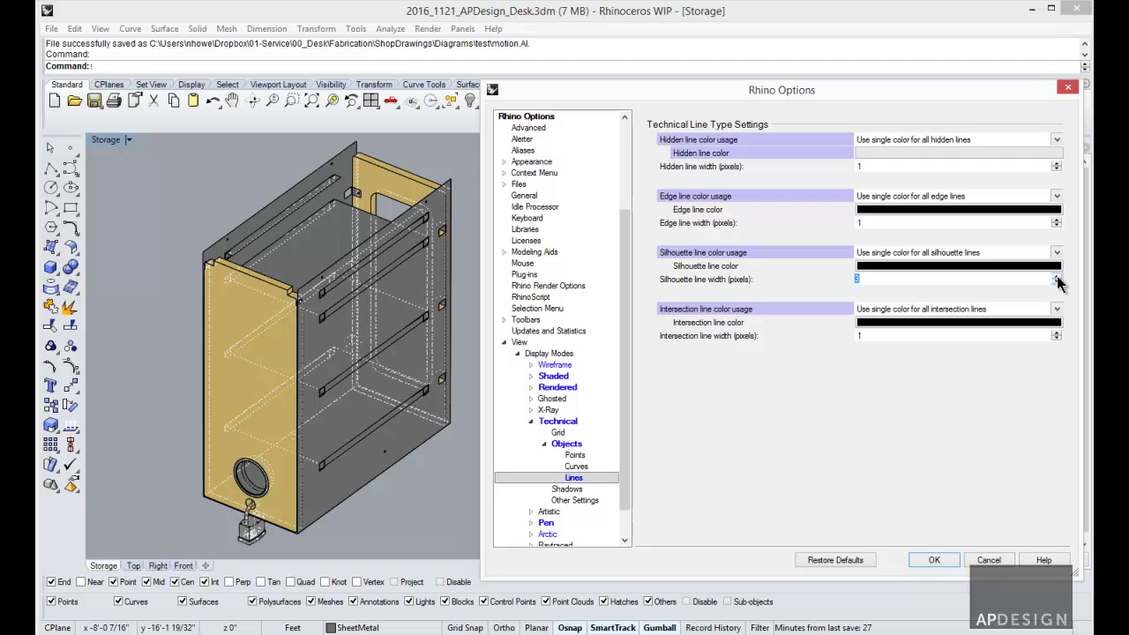
click(1056, 278)
click(1057, 278)
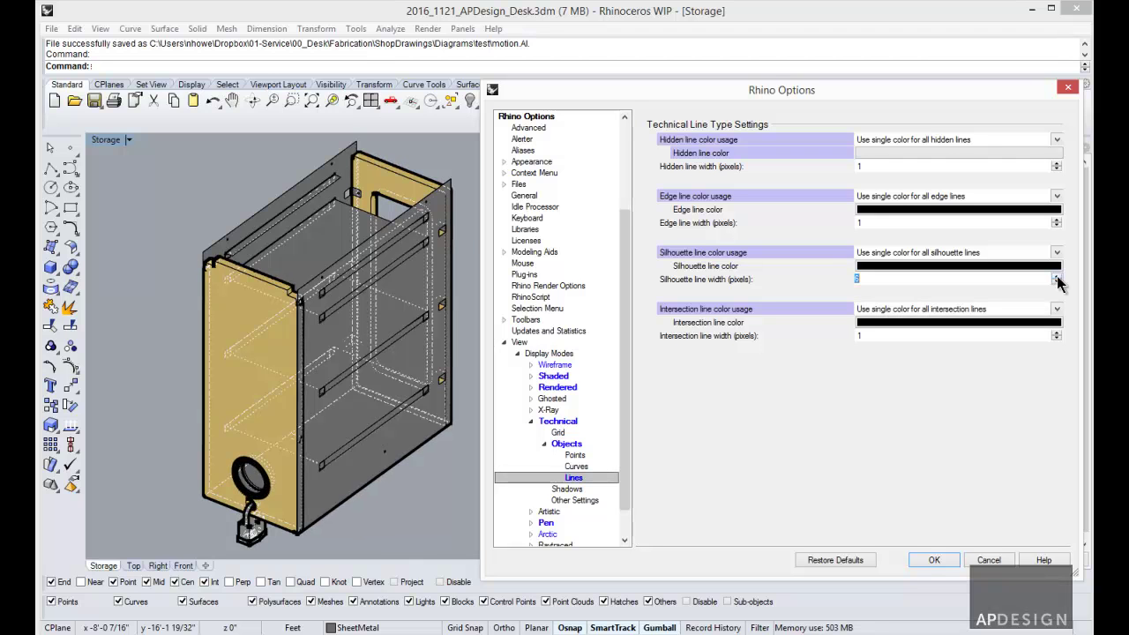
click(1058, 282)
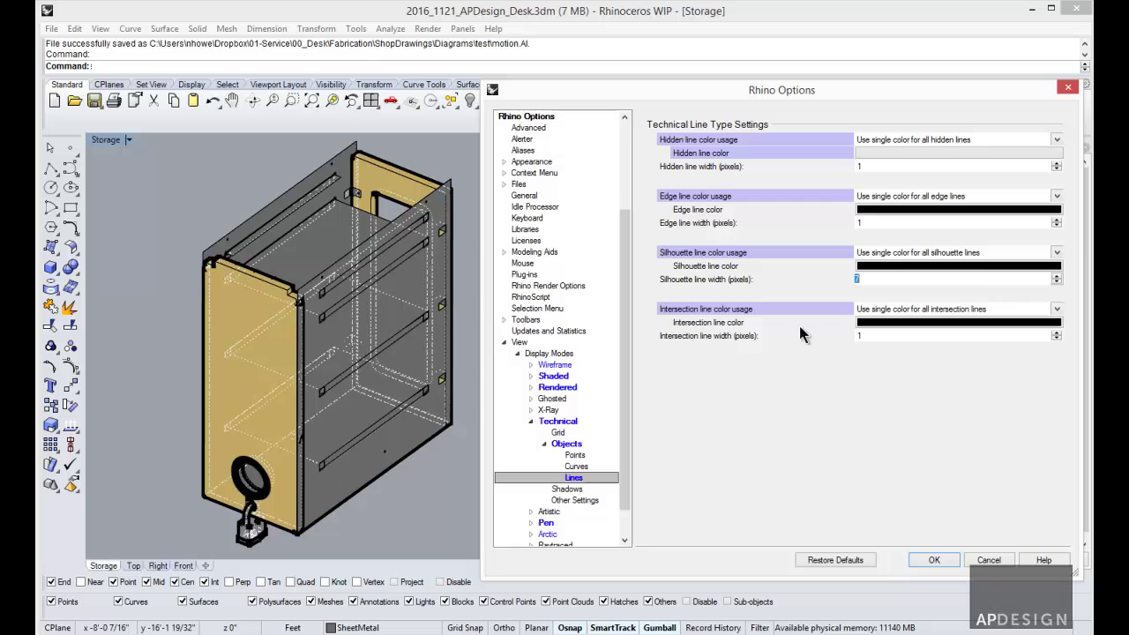
click(1057, 282)
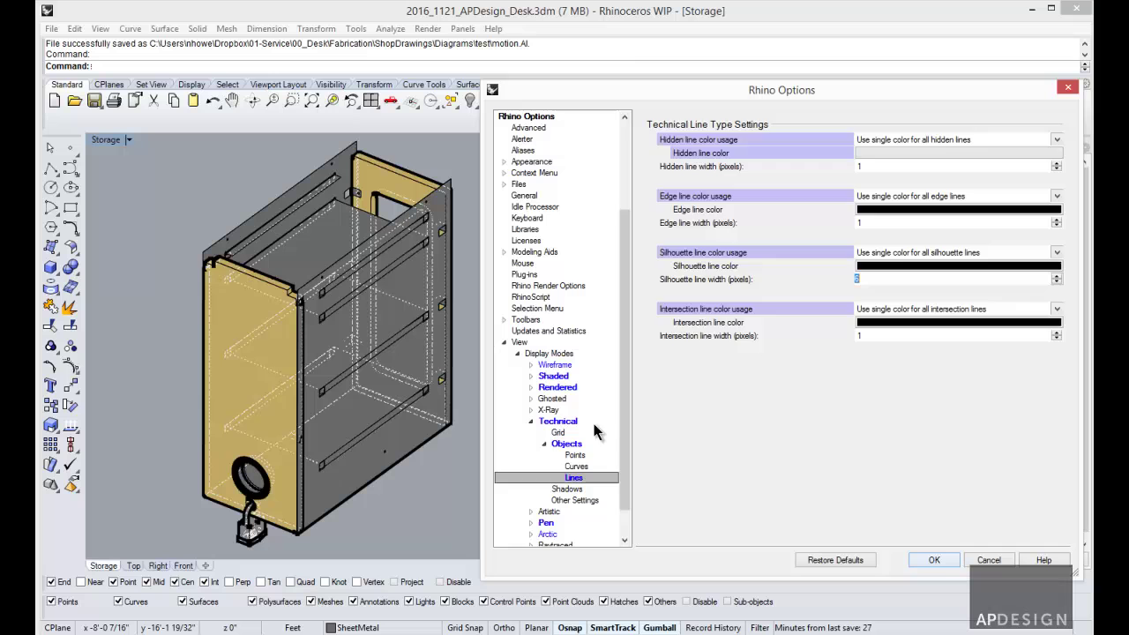
click(566, 424)
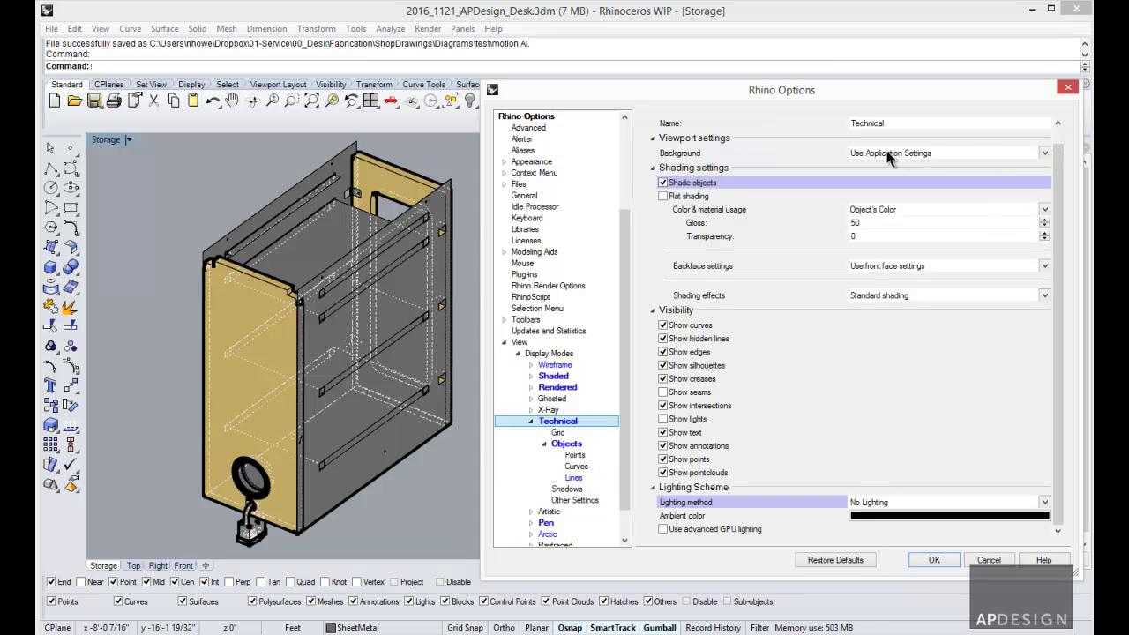
click(1045, 156)
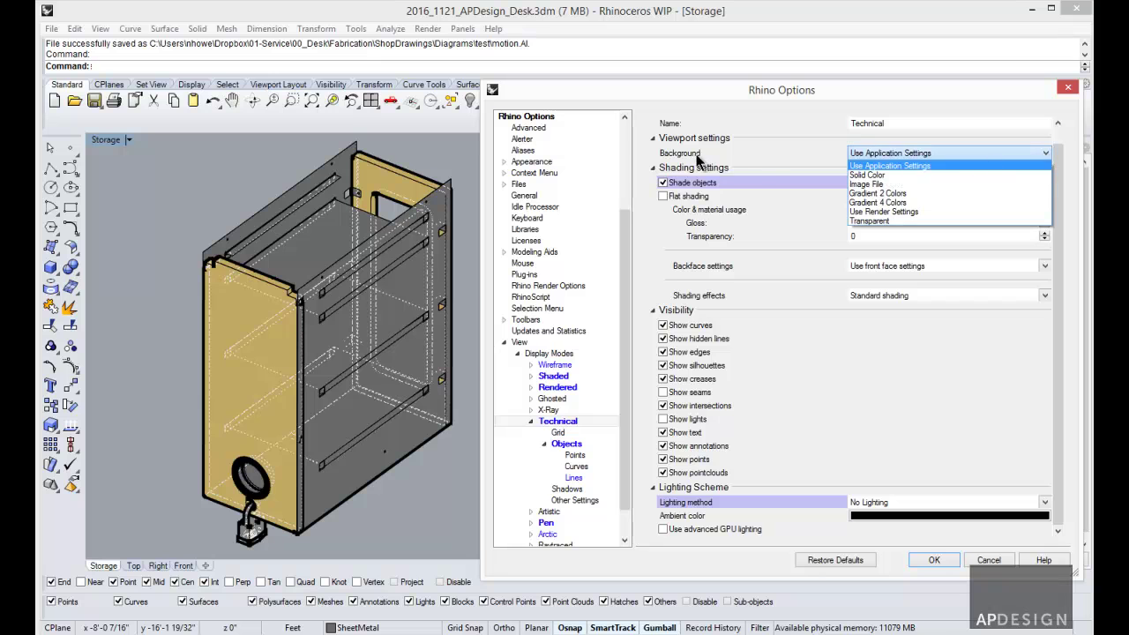
Set the Technical viewport background to Solid Color and apply the Options changes.
click(886, 175)
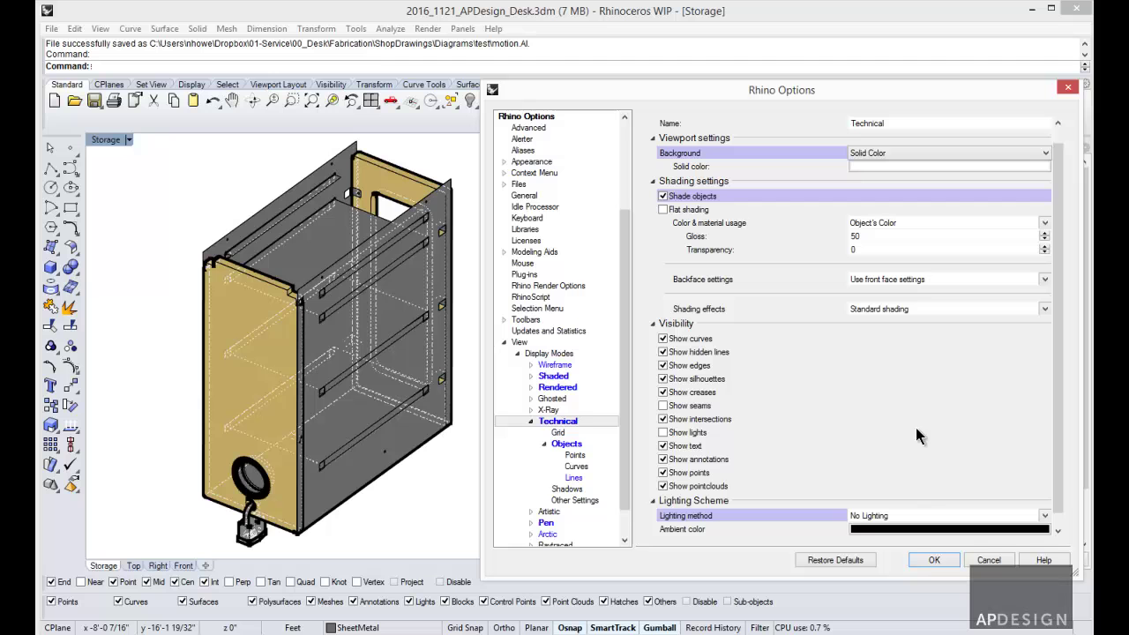
click(932, 563)
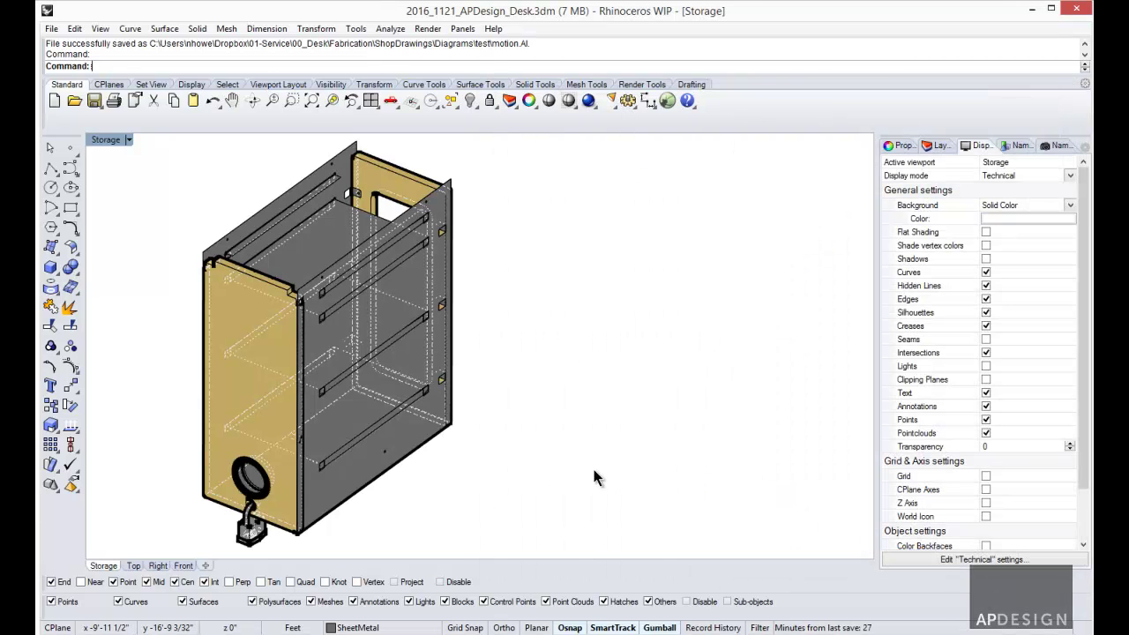
right_drag(706, 345, 694, 398)
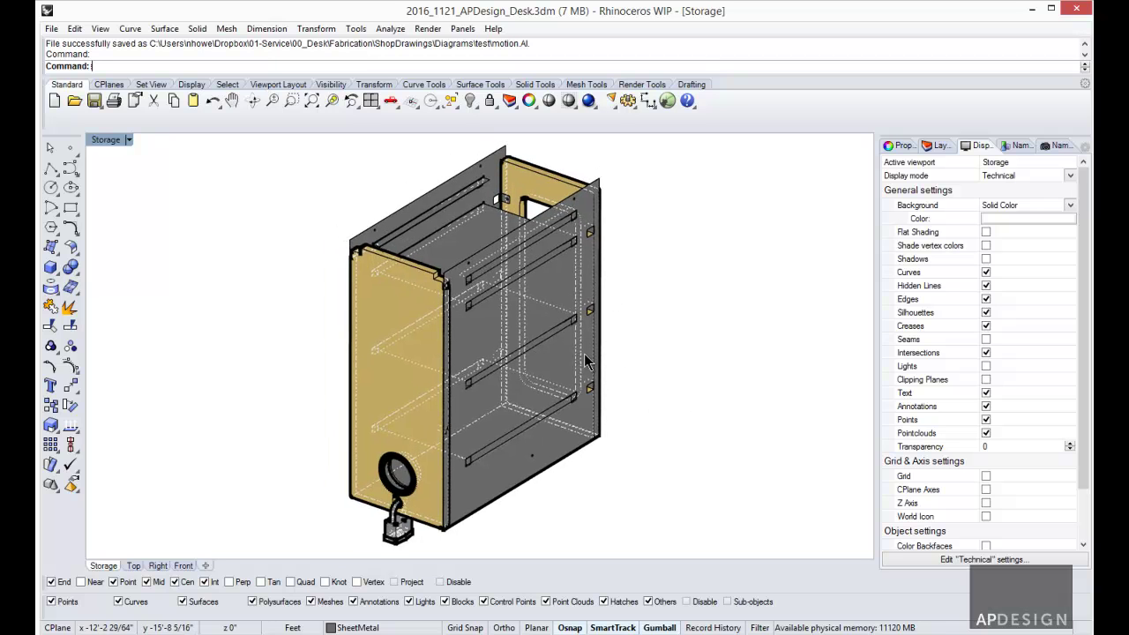
right_drag(573, 406, 584, 411)
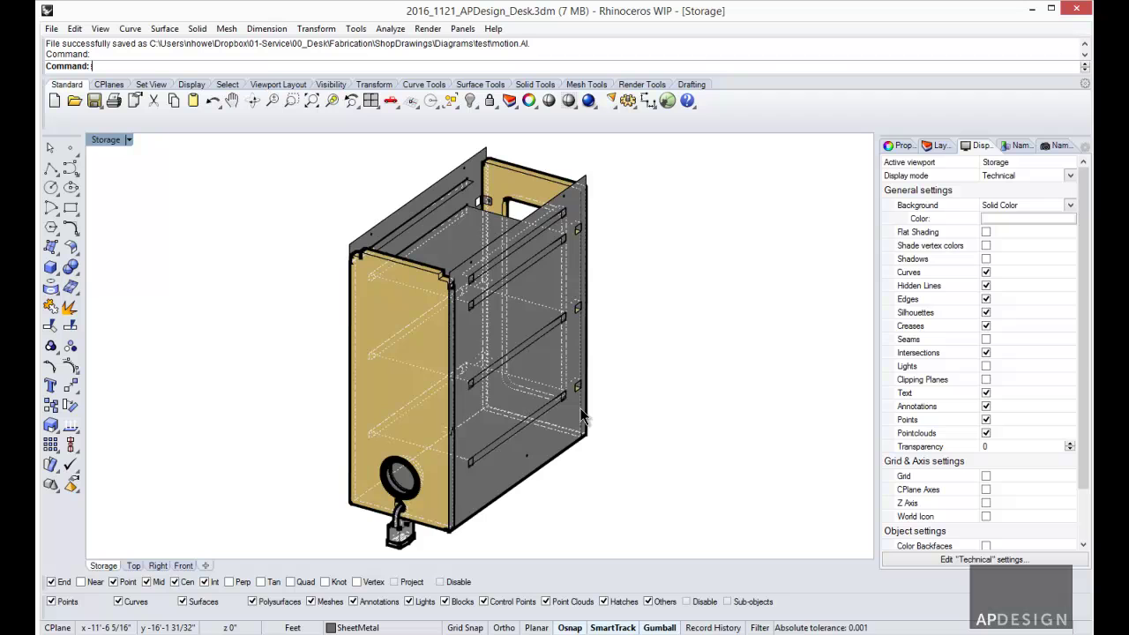
Keep the solid background colour unchanged and turn off Hidden Lines for the cabinet.
click(1014, 219)
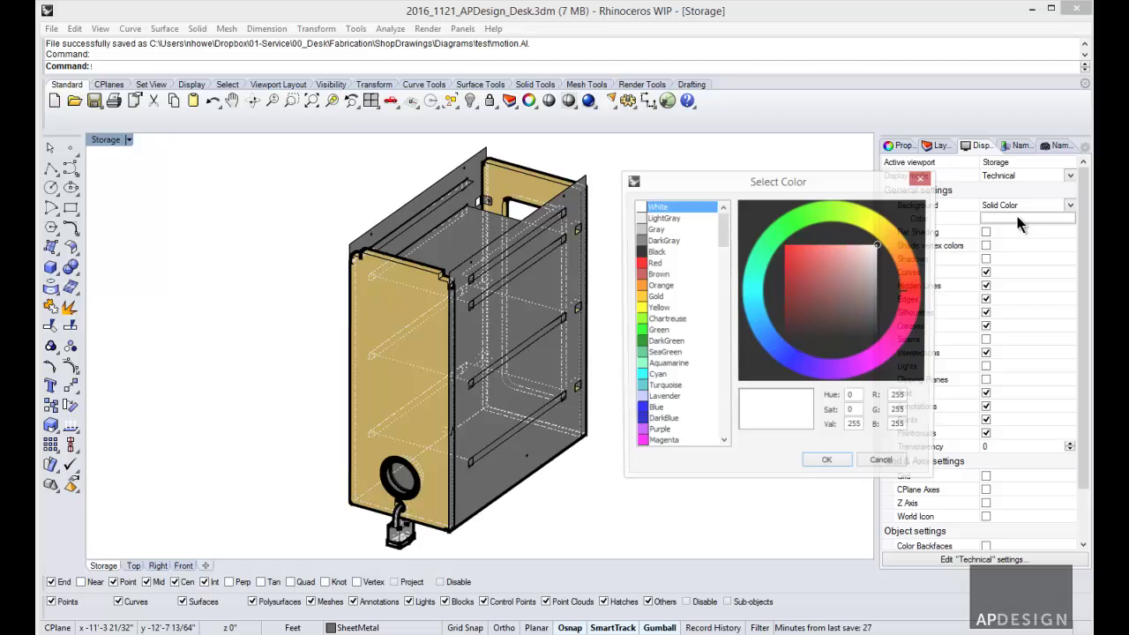
click(882, 464)
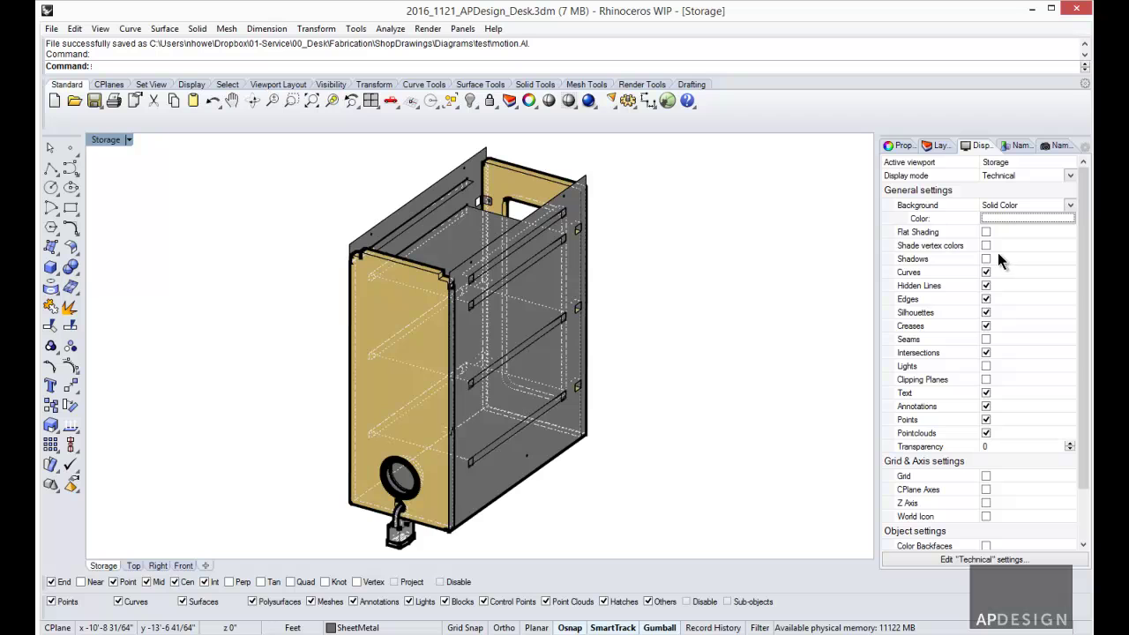
click(987, 287)
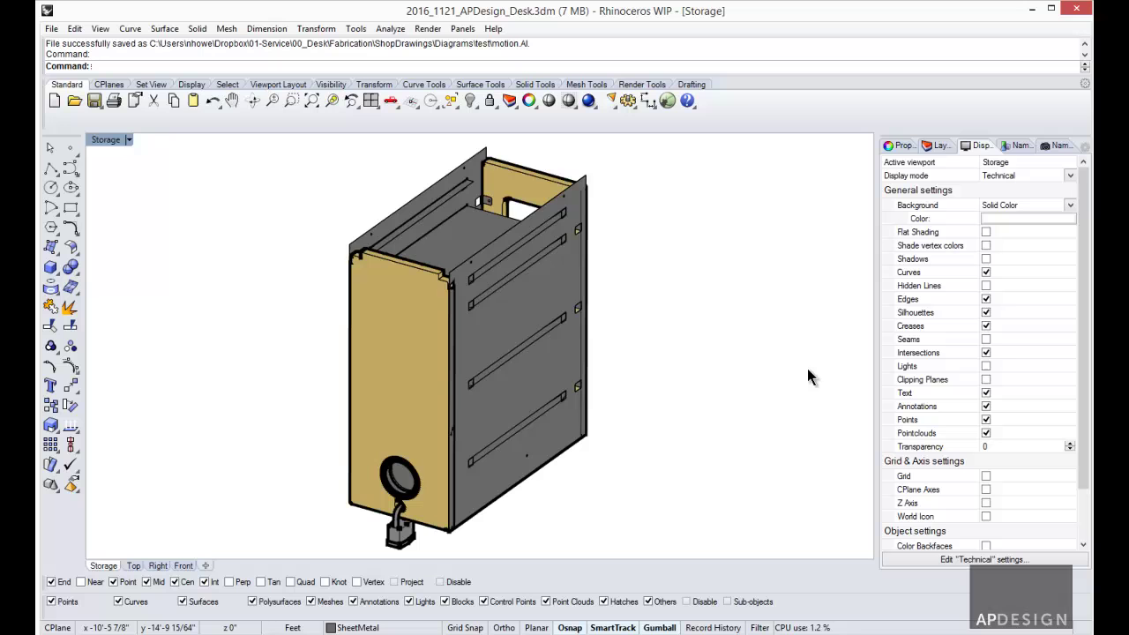
right_drag(805, 370, 746, 389)
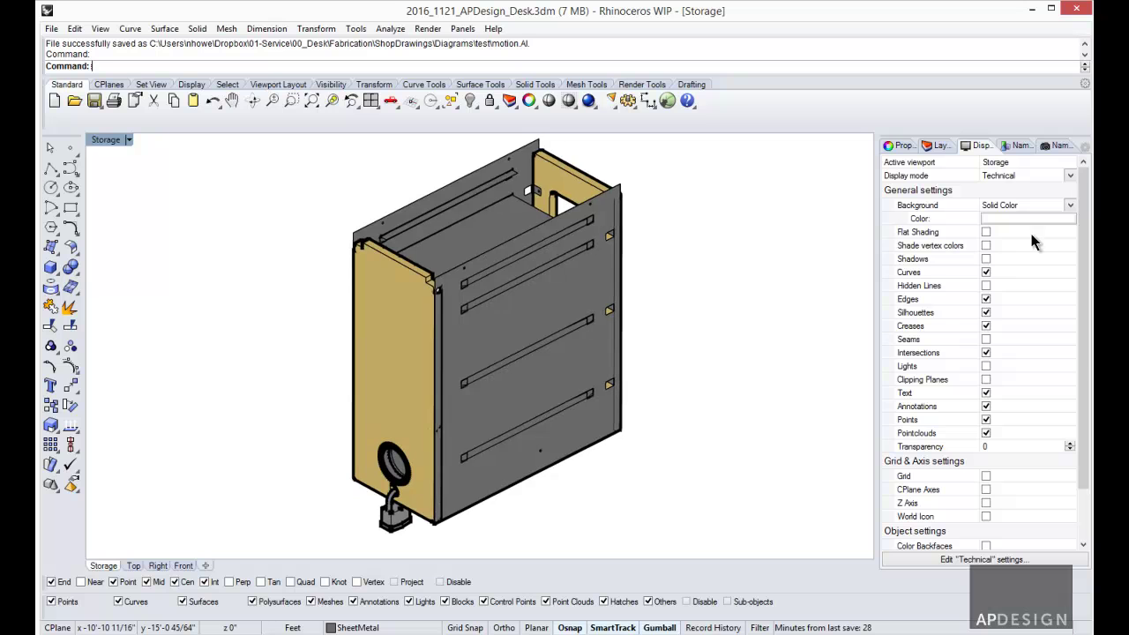
Switch the Storage view to Technical2, turn the cabinet slightly, and widen the side panel.
click(1070, 176)
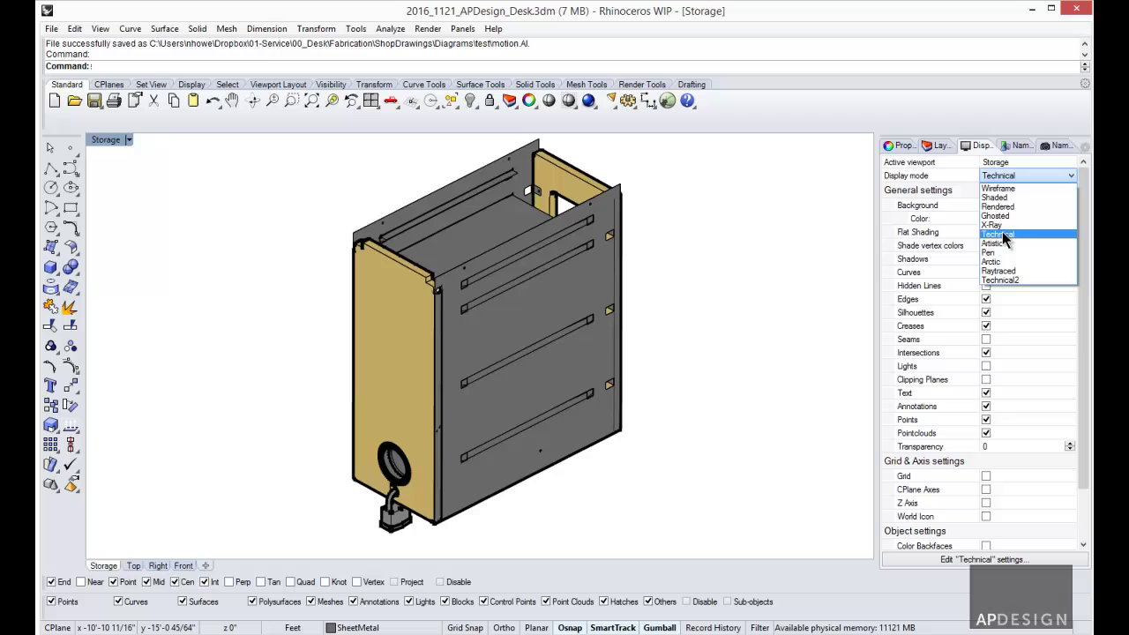
click(1003, 280)
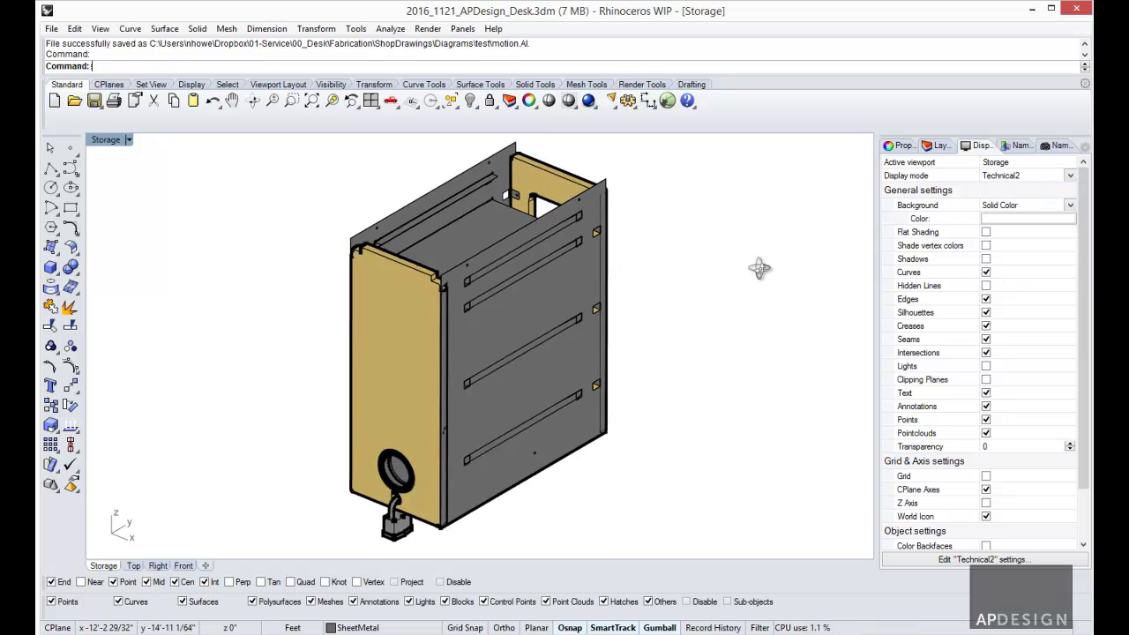
right_drag(756, 268, 737, 270)
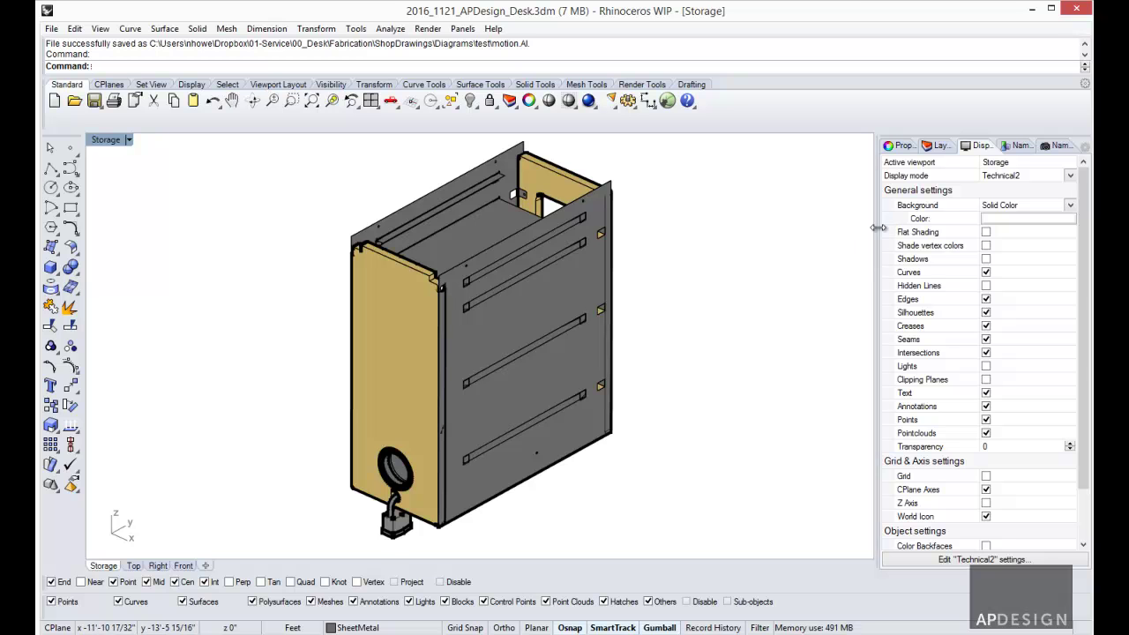
drag(878, 225, 845, 225)
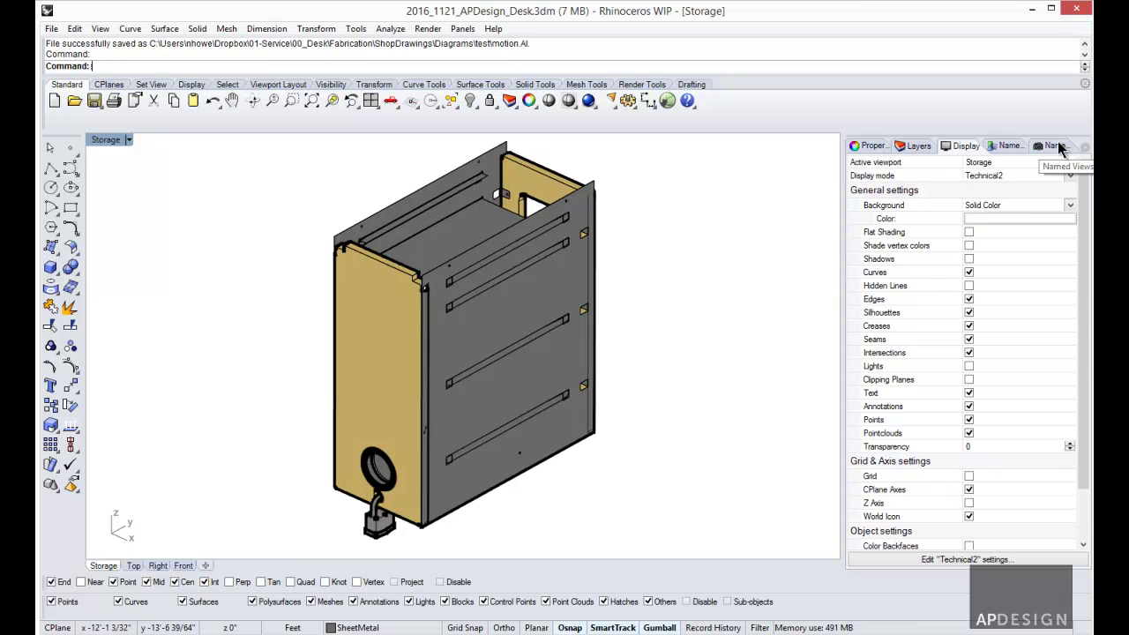
Drag the Named Views tab ahead of Named Positions in the side panel.
click(1086, 148)
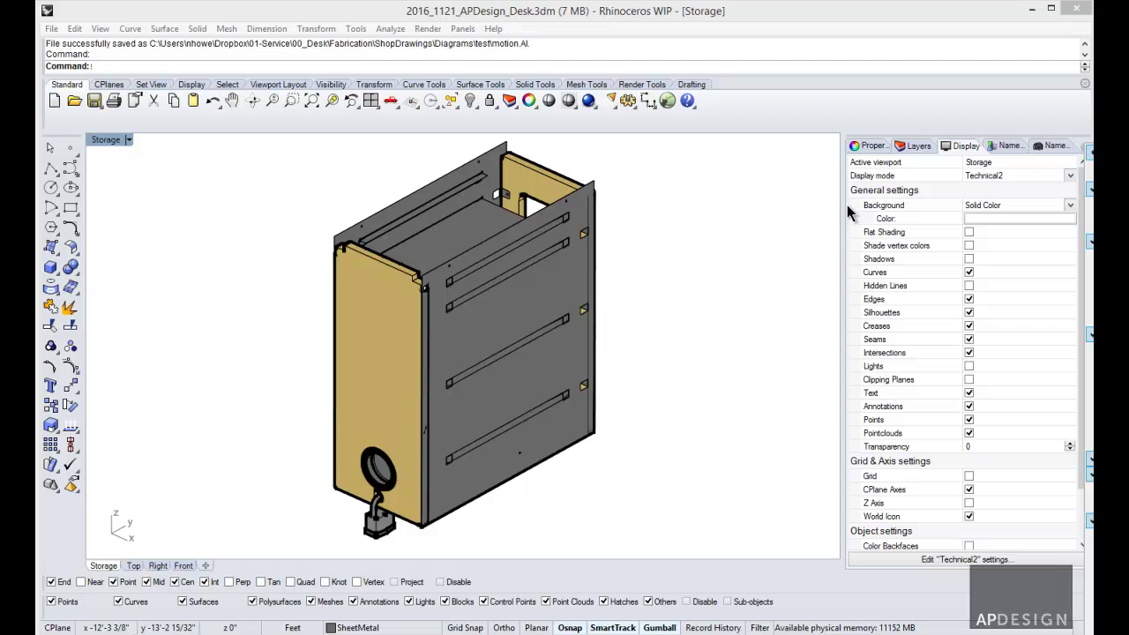
drag(845, 212, 750, 212)
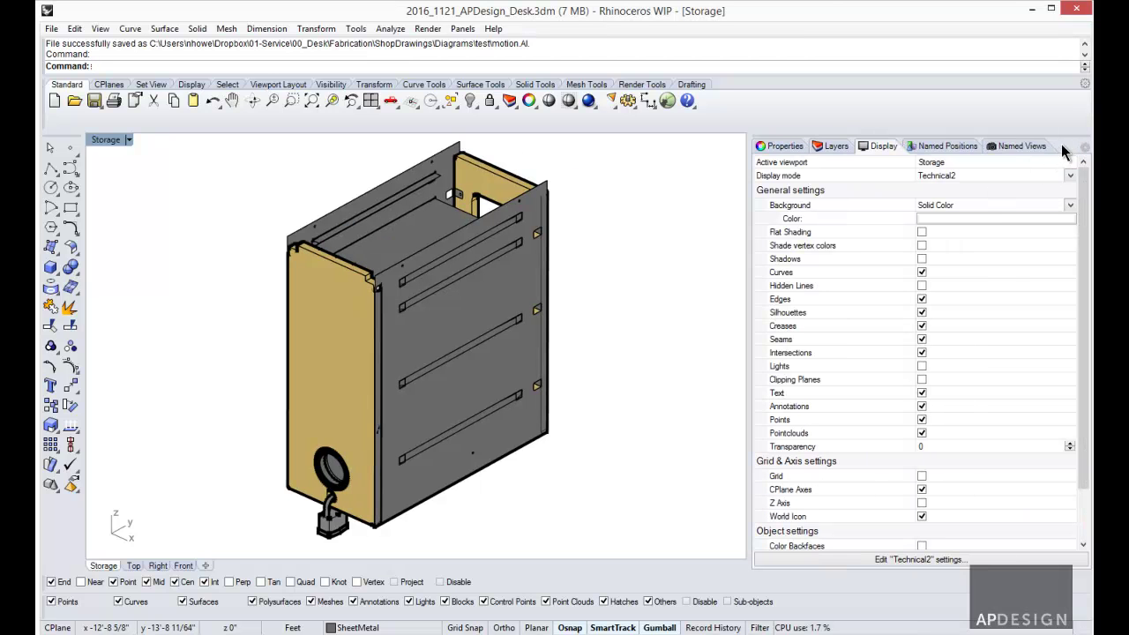
drag(1054, 147, 889, 147)
drag(750, 212, 882, 216)
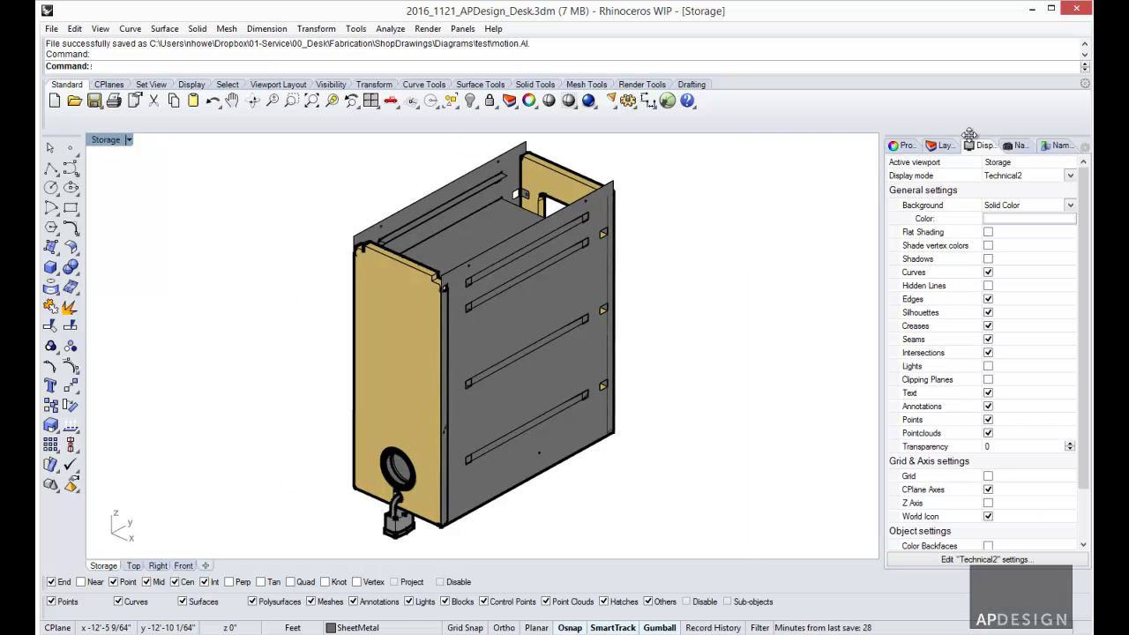
Float the panel, dock it back, and widen the panel area slightly.
drag(969, 136, 699, 168)
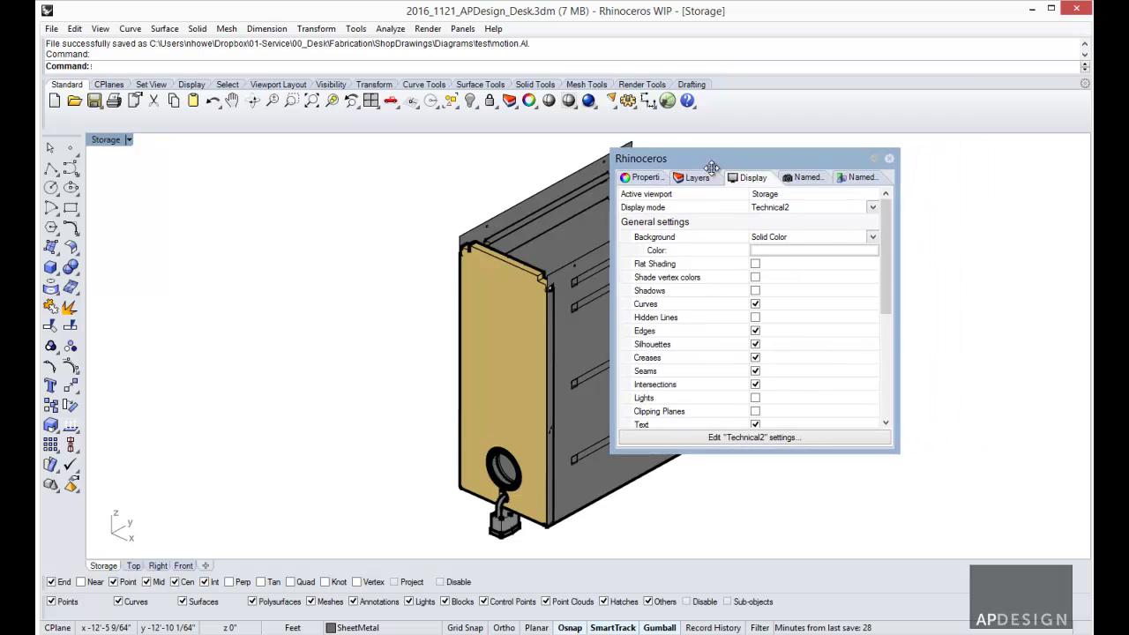
click(874, 160)
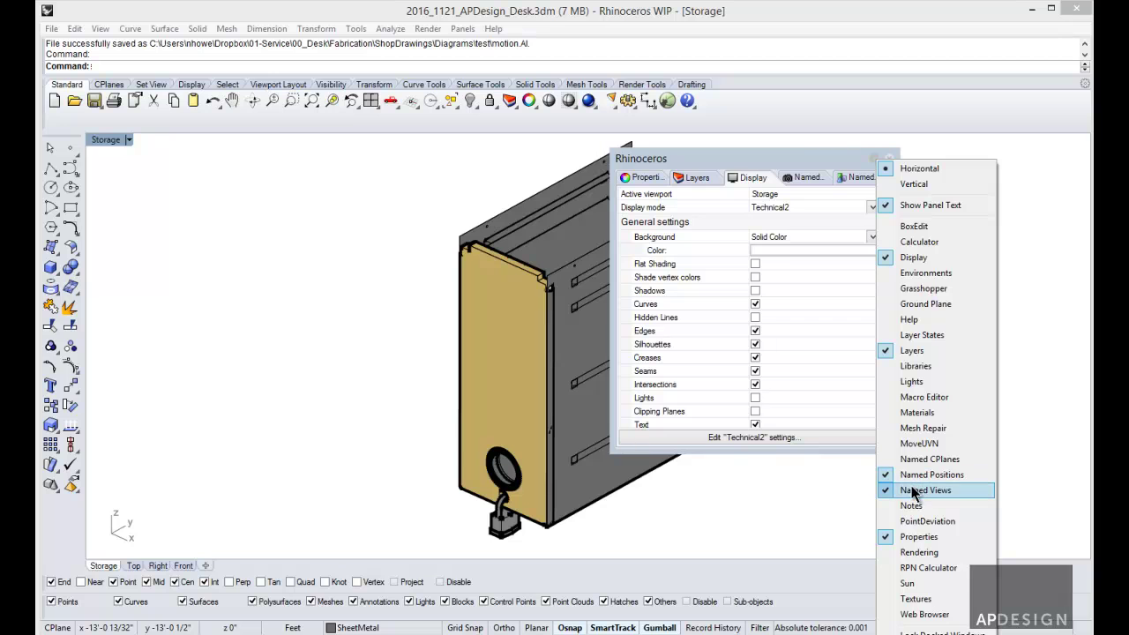
click(806, 153)
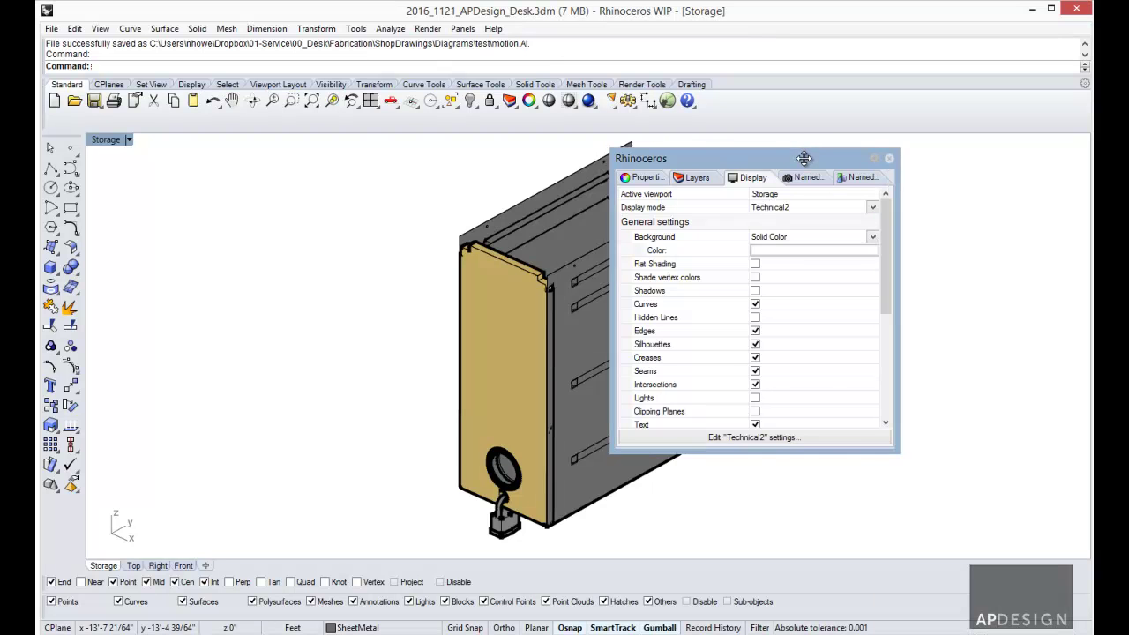
drag(808, 155, 1076, 264)
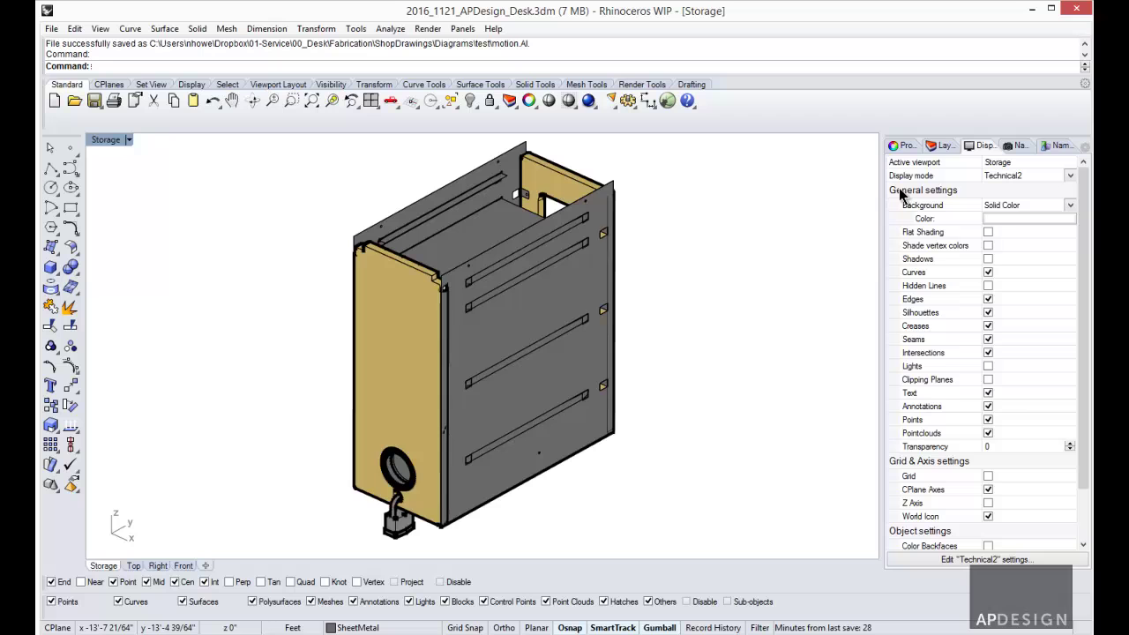
drag(881, 198, 838, 199)
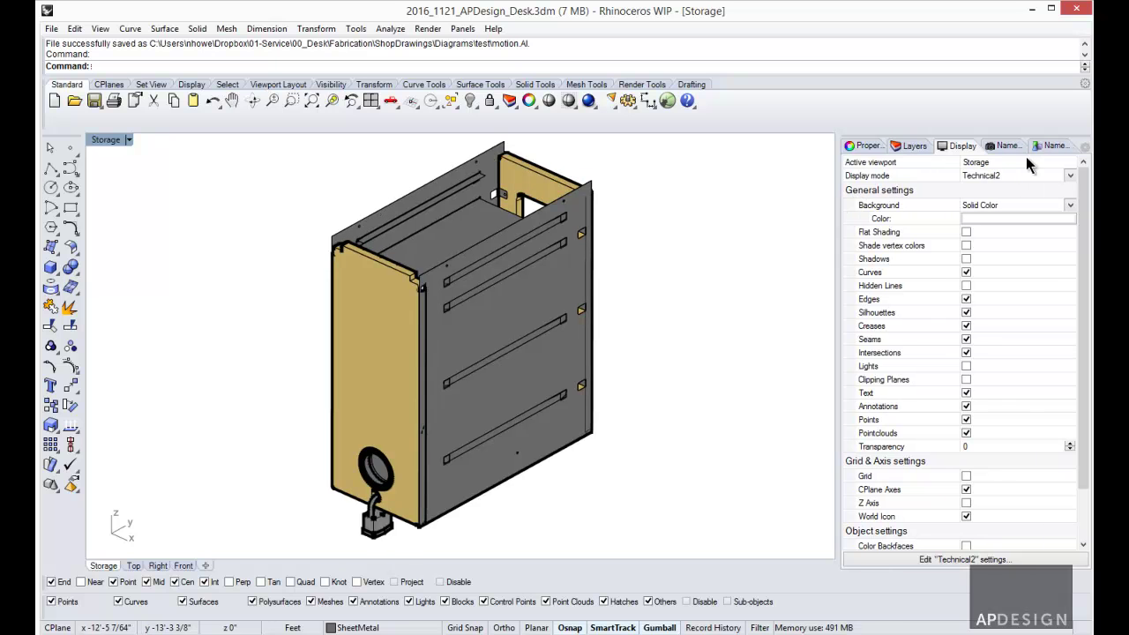
drag(917, 177, 915, 176)
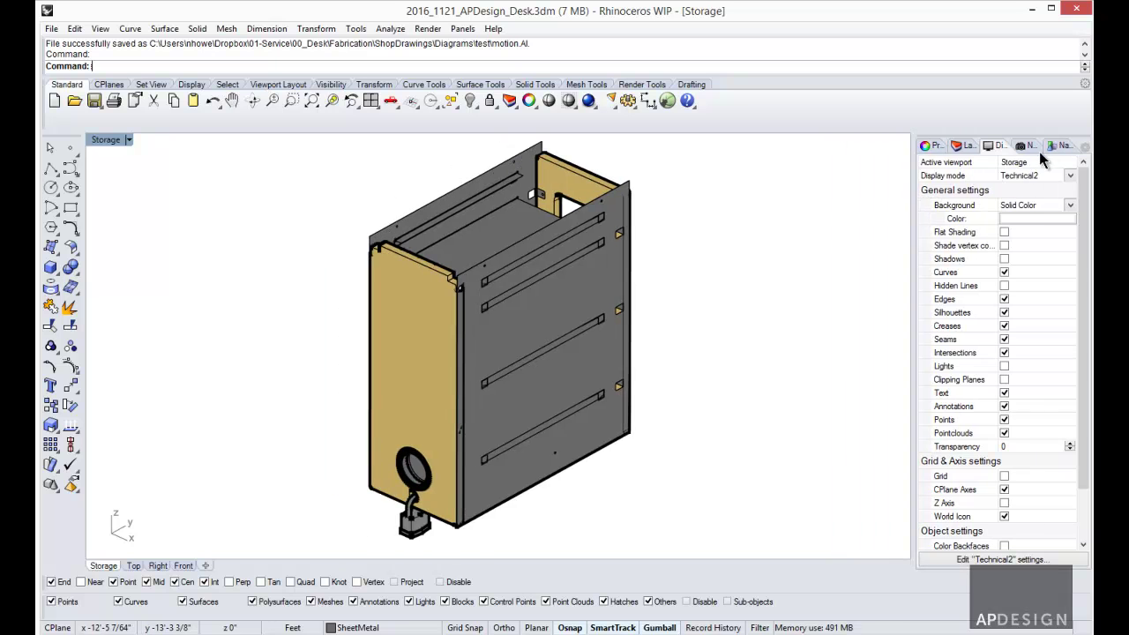
click(1064, 149)
click(1028, 148)
click(992, 148)
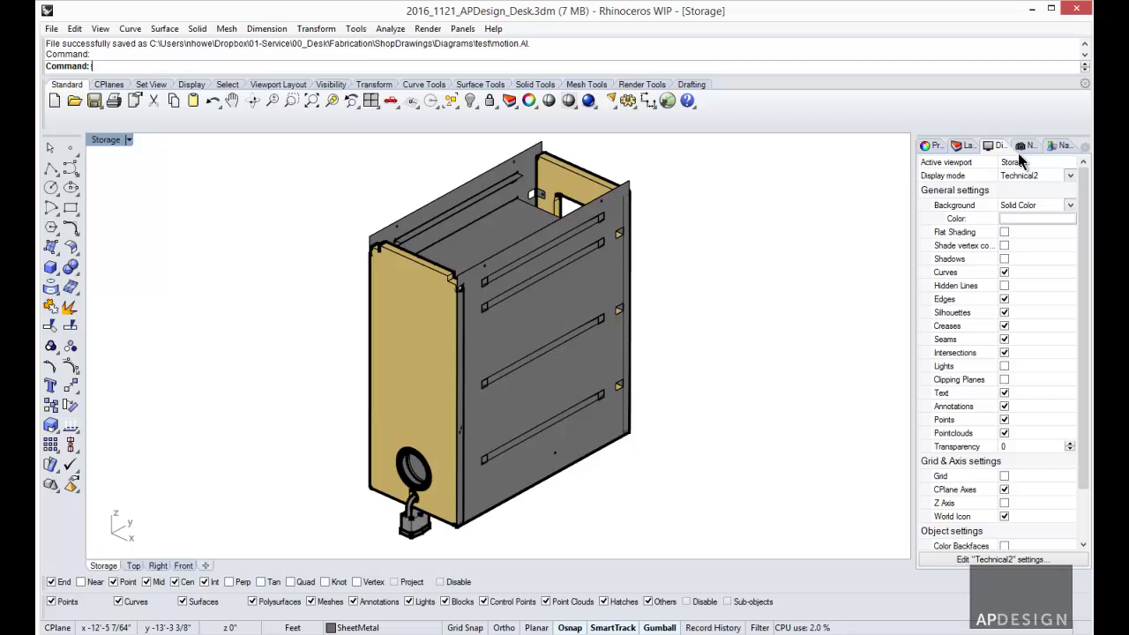
drag(916, 181, 859, 187)
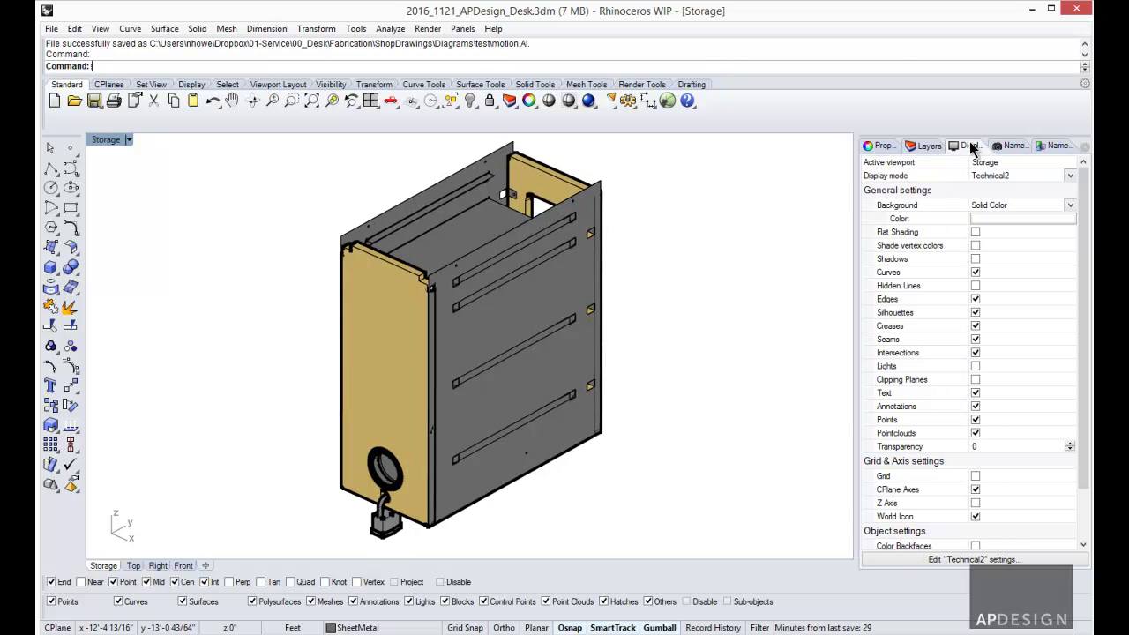
Show the Named Views thumbnails, including Storage and StorageDetails, and reorient the cabinet.
click(1057, 150)
click(1016, 145)
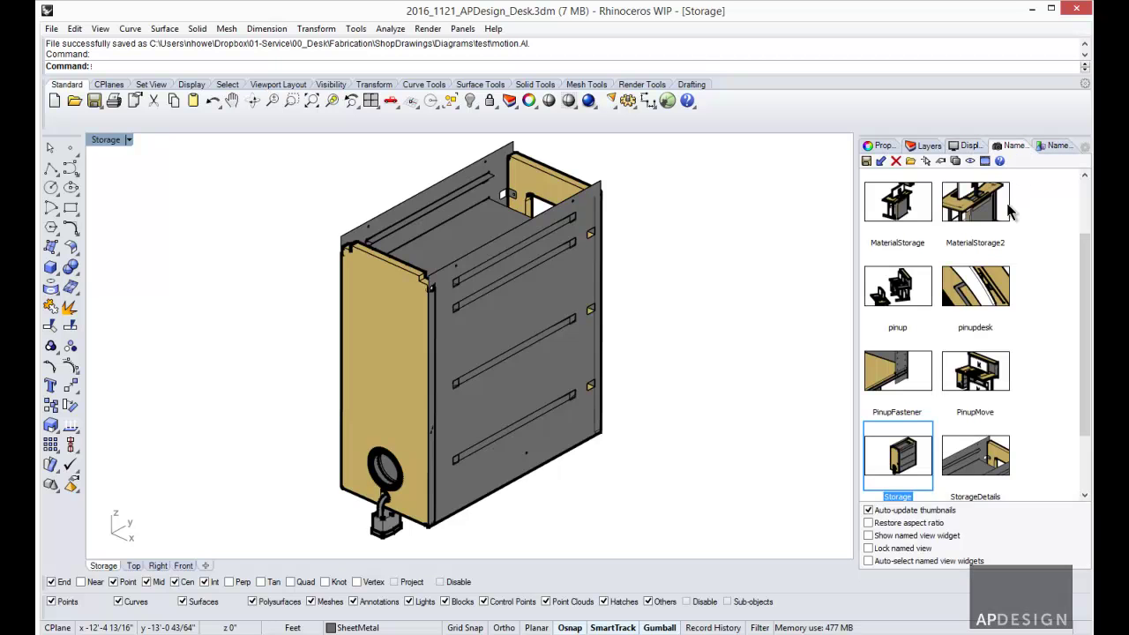
scroll(1027, 234, down, 1)
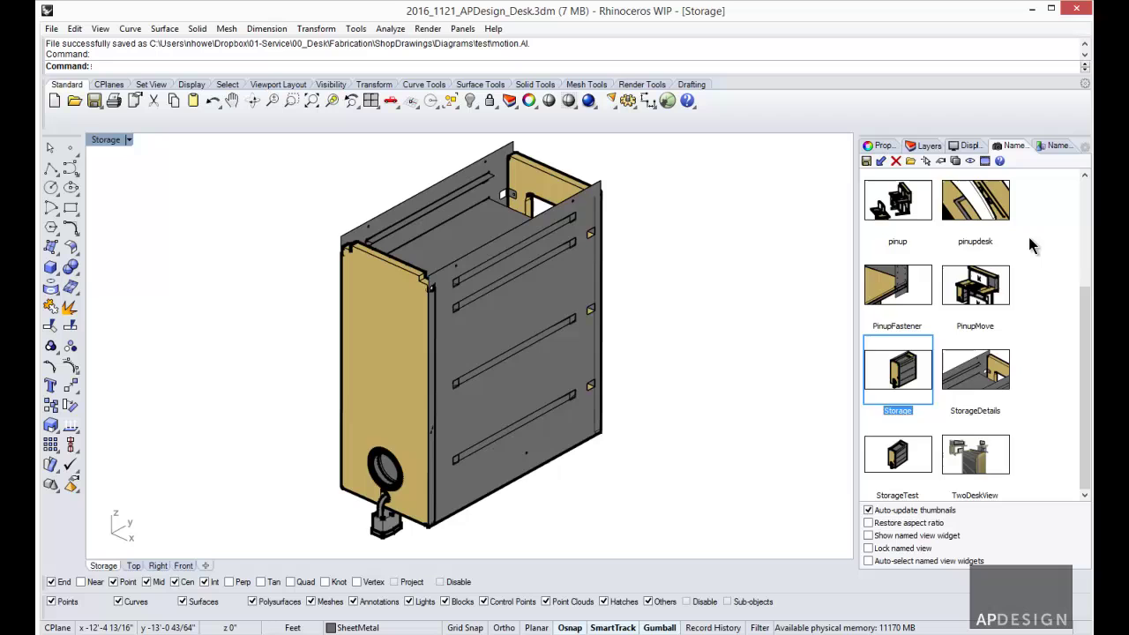
scroll(1028, 234, up, 2)
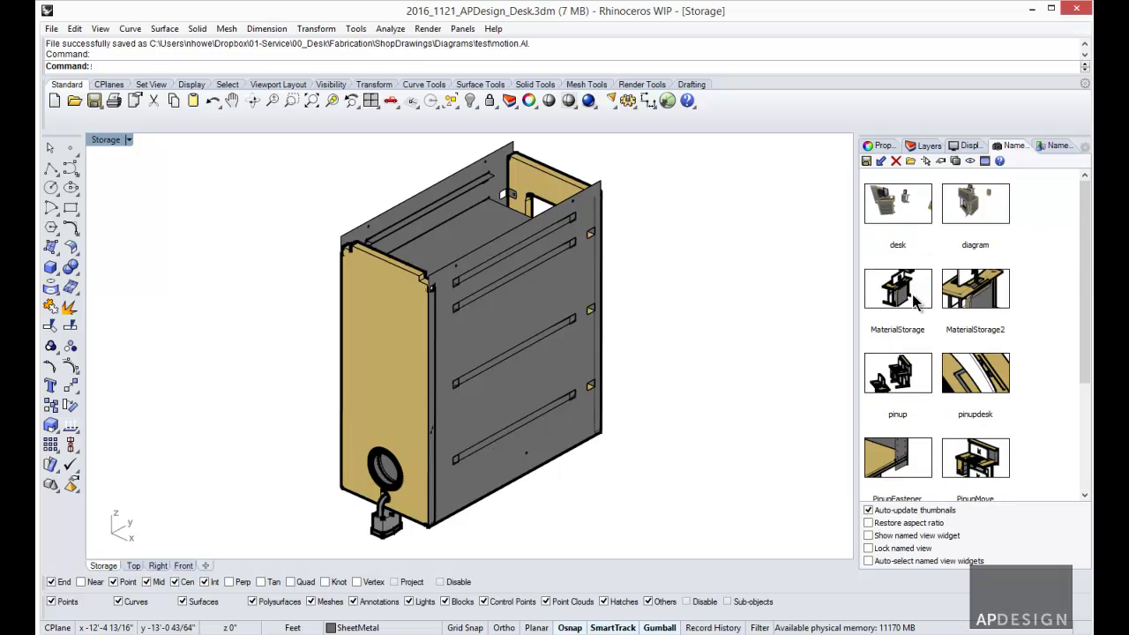
scroll(900, 300, down, 3)
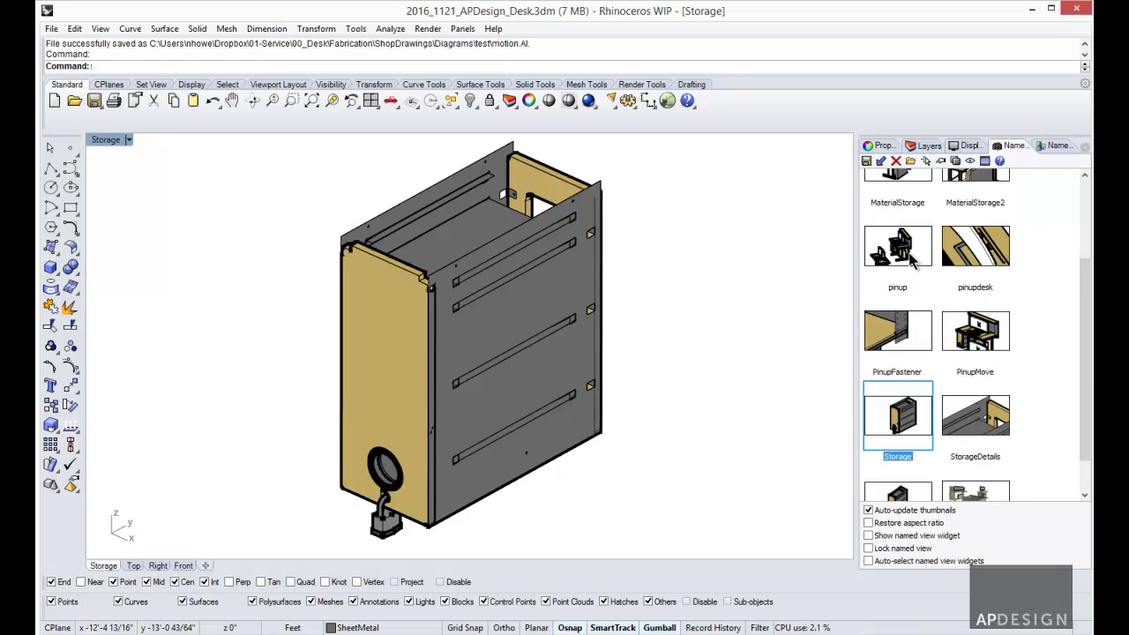
mouse_move(740, 338)
right_down()
mouse_move(711, 348)
mouse_move(747, 351)
mouse_move(749, 336)
mouse_move(737, 337)
right_up()
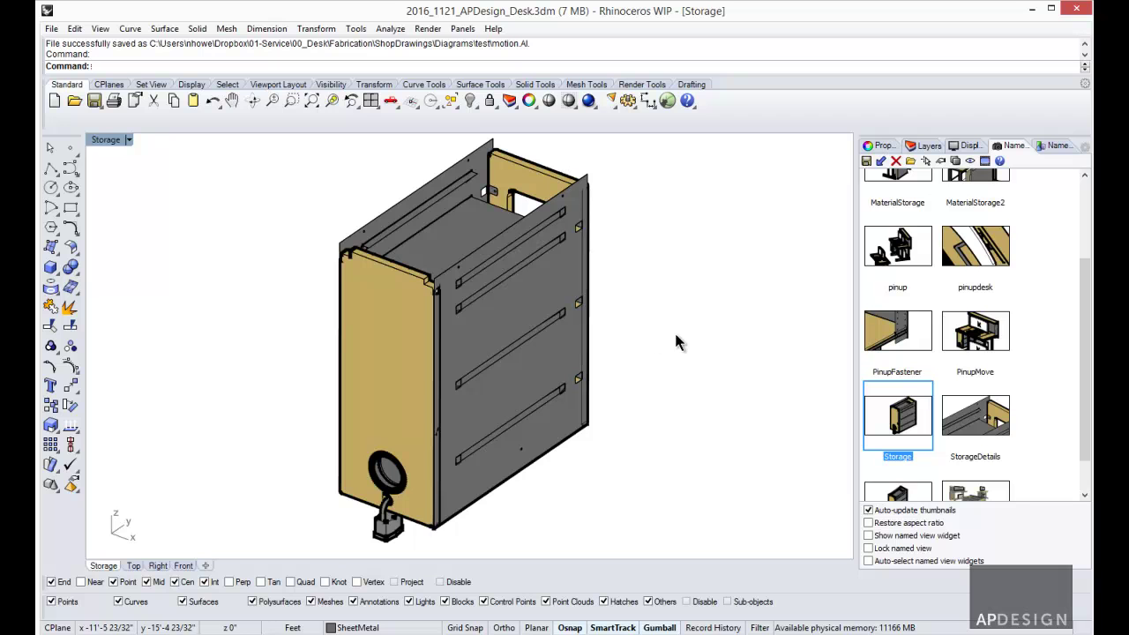
shift+right_drag(660, 345, 688, 380)
right_drag(744, 414, 709, 440)
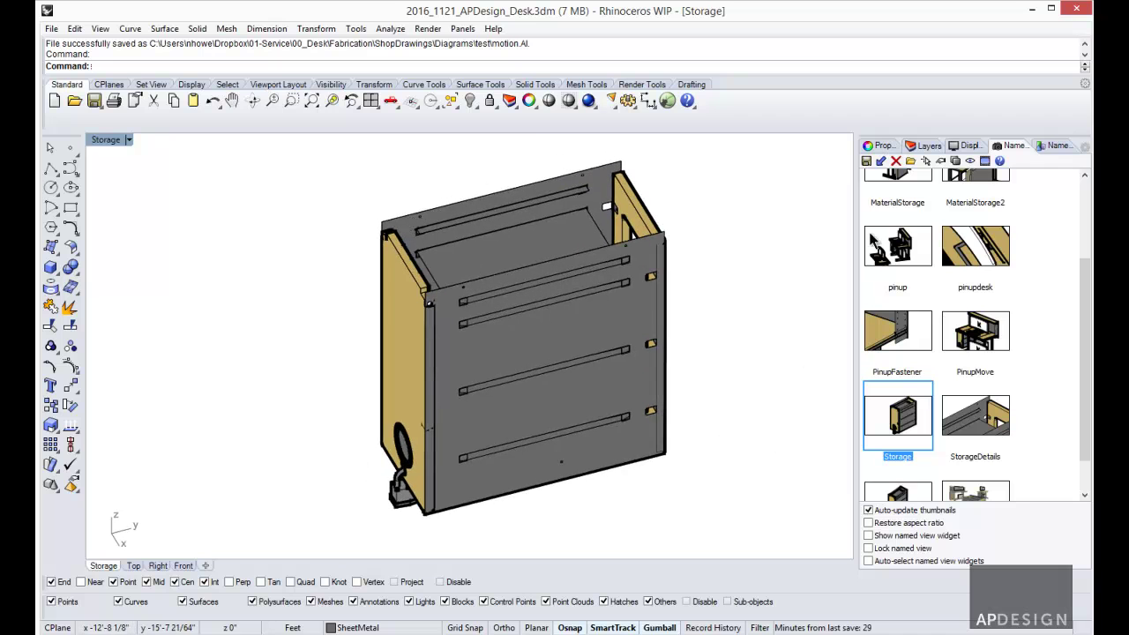
Start saving the current view as a named view, then cancel.
click(867, 162)
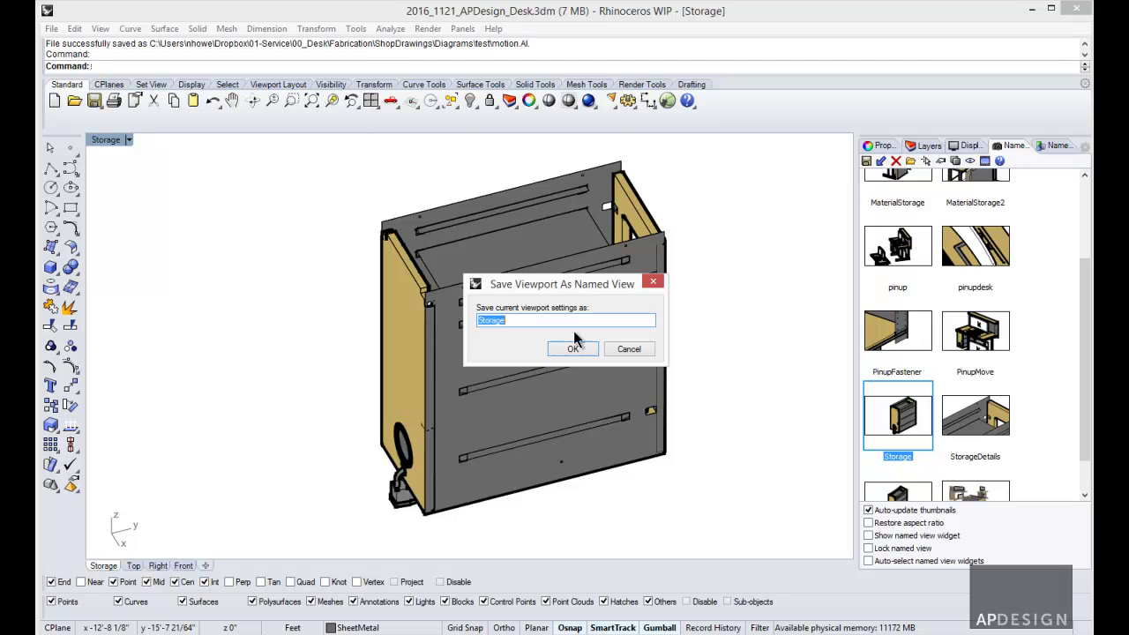
click(625, 351)
right_drag(761, 456, 818, 441)
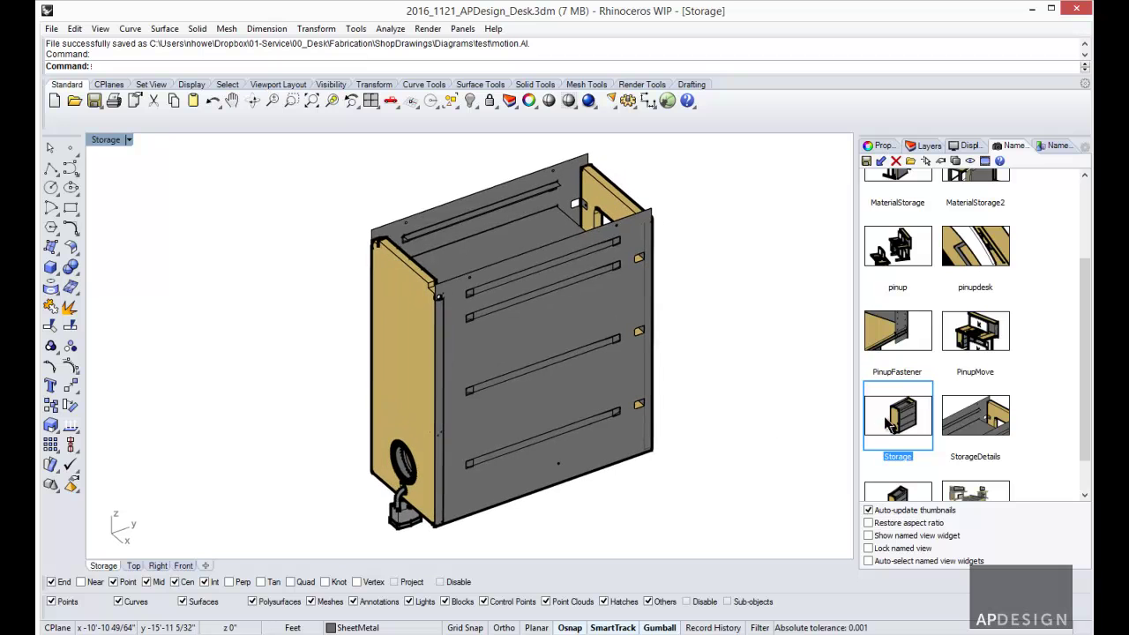
Restore the saved Storage named view and type -V to start -ViewCaptureToFile.
double_click(902, 426)
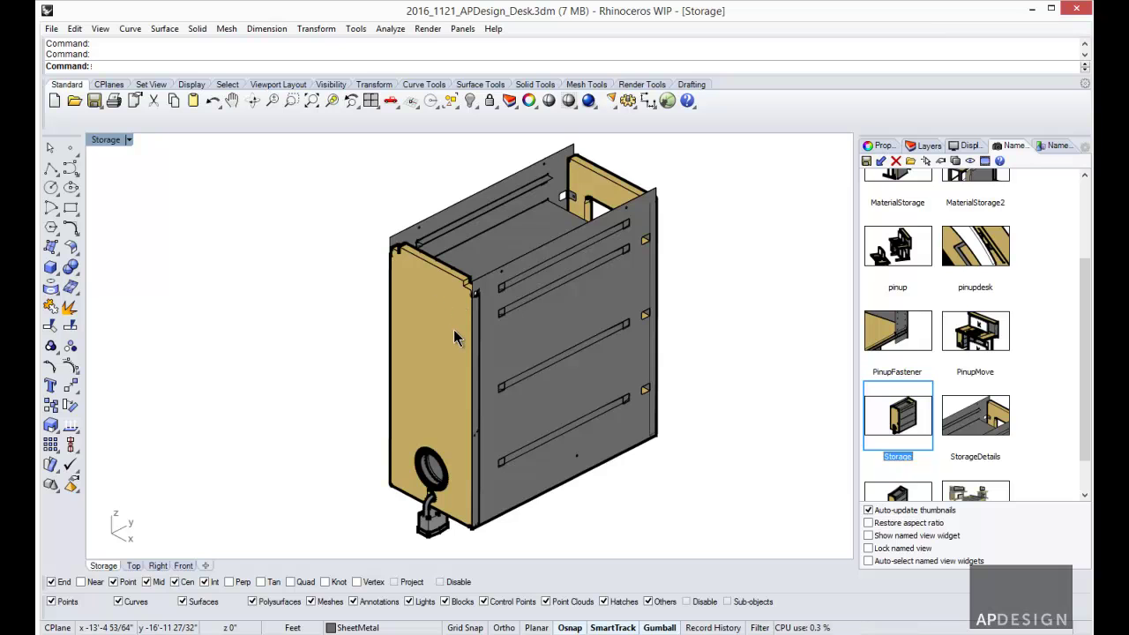
right_drag(711, 396, 645, 390)
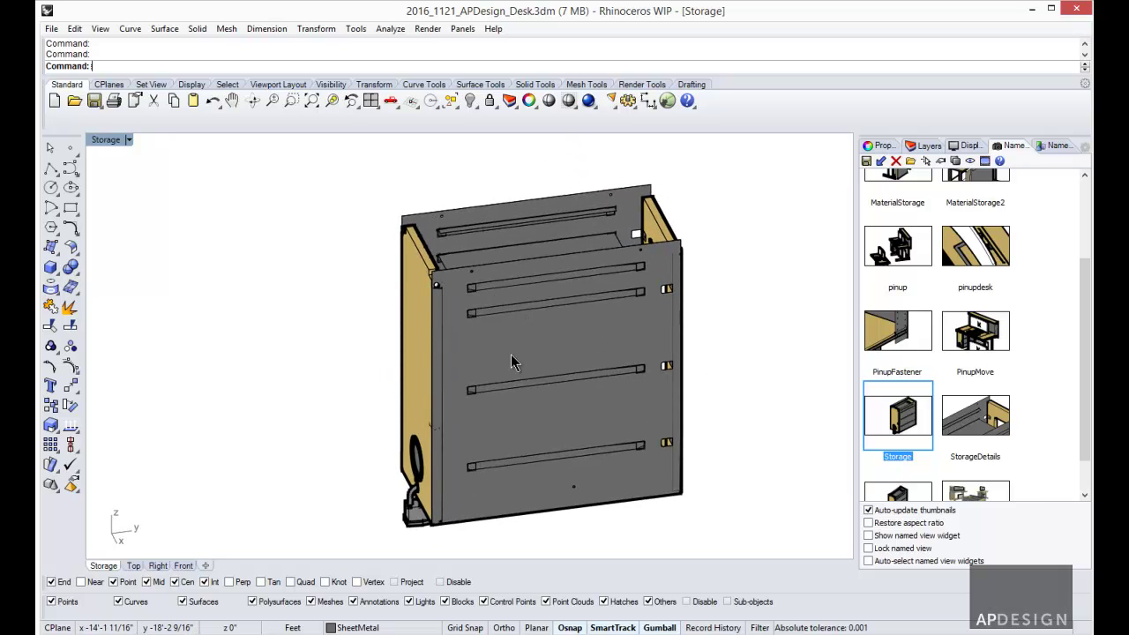
right_drag(728, 423, 781, 439)
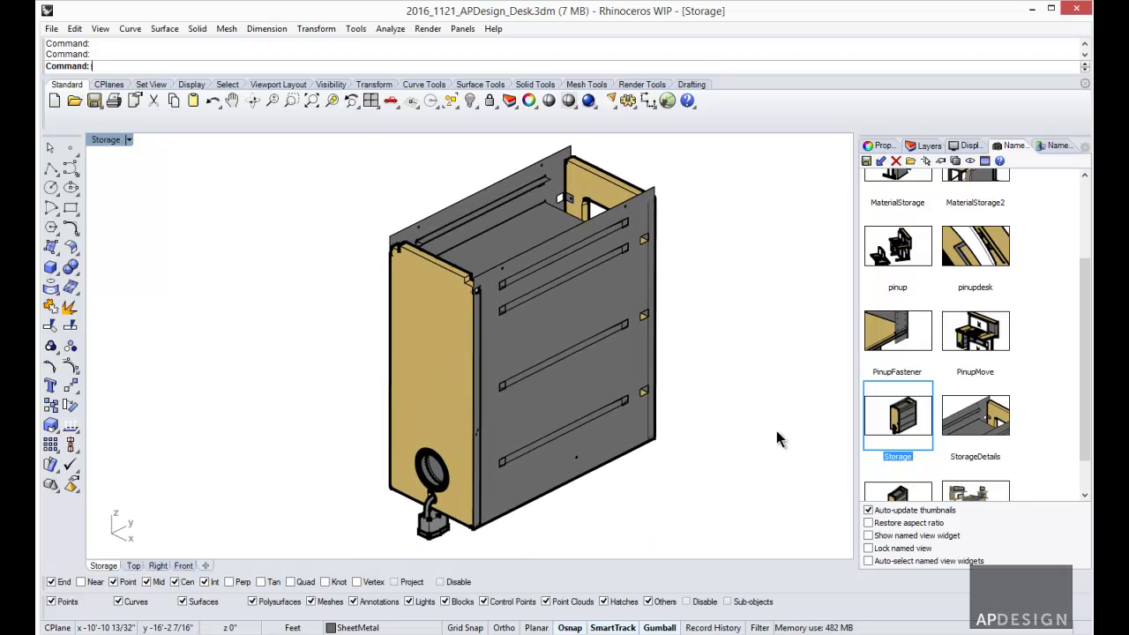
double_click(883, 422)
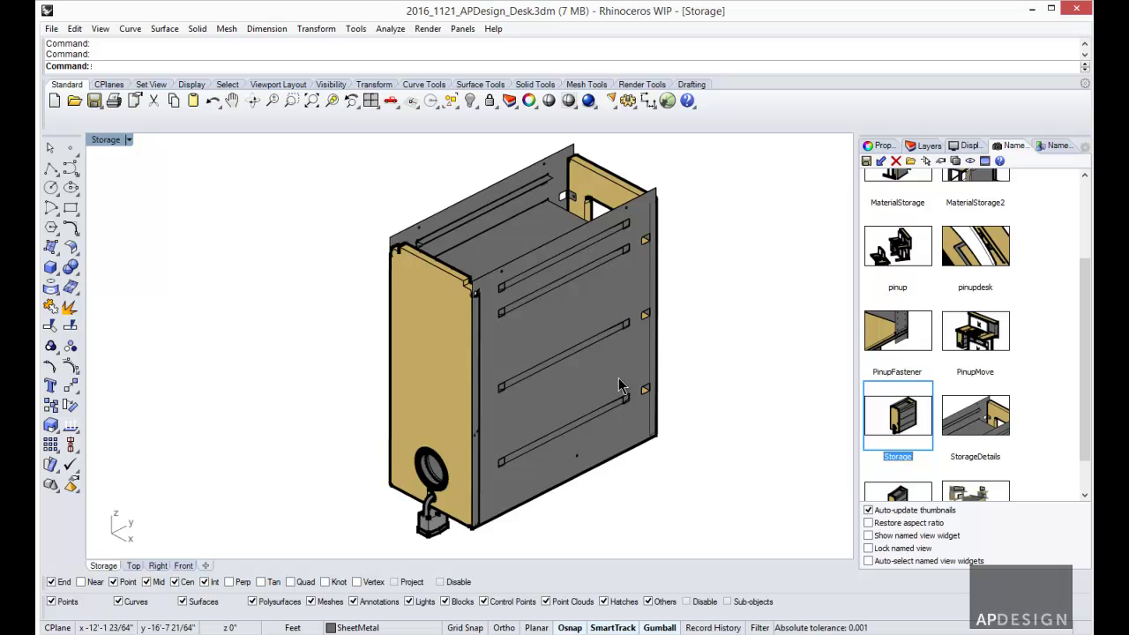
text(-ViewCaptureToFile)
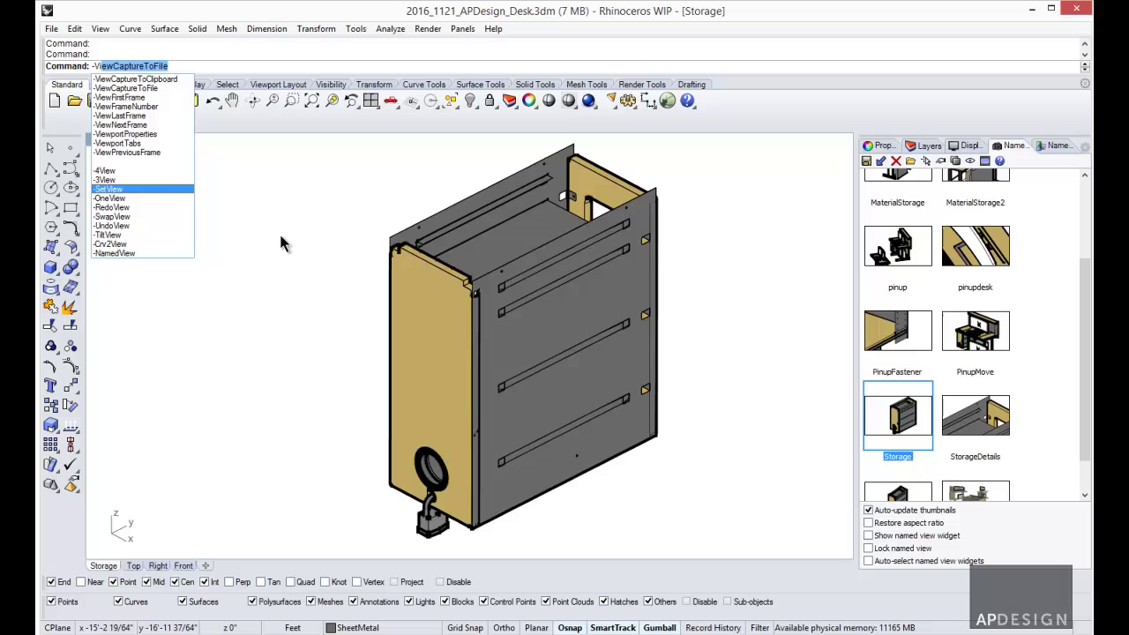
Rerun ViewCaptureToFile and accept the transparent-background capture settings.
key(Escape)
key(Up)
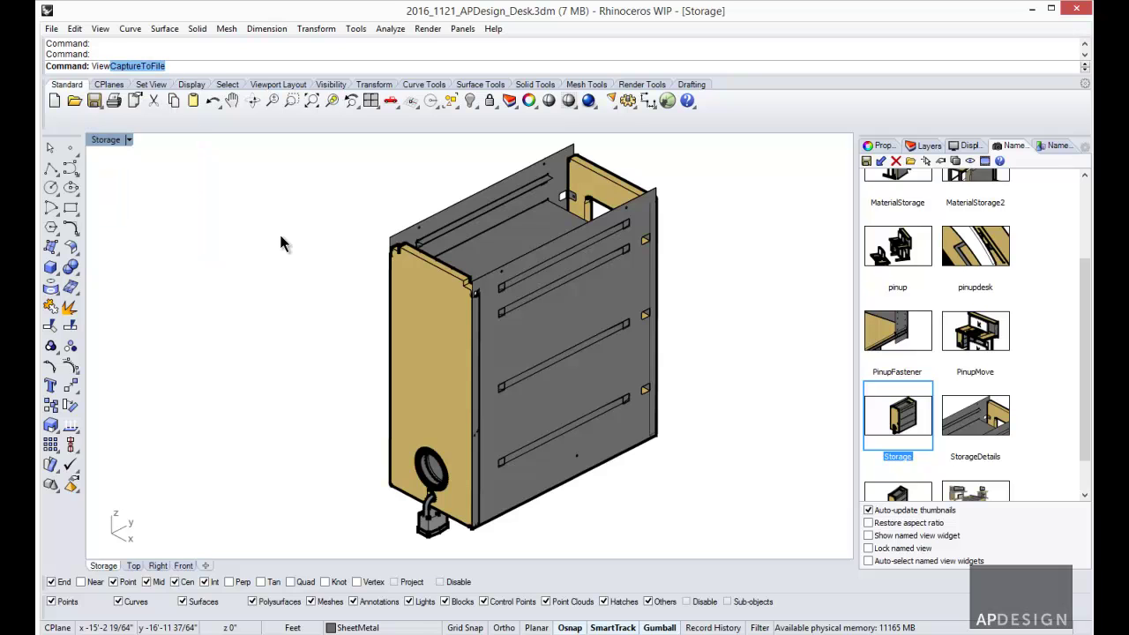
key(Return)
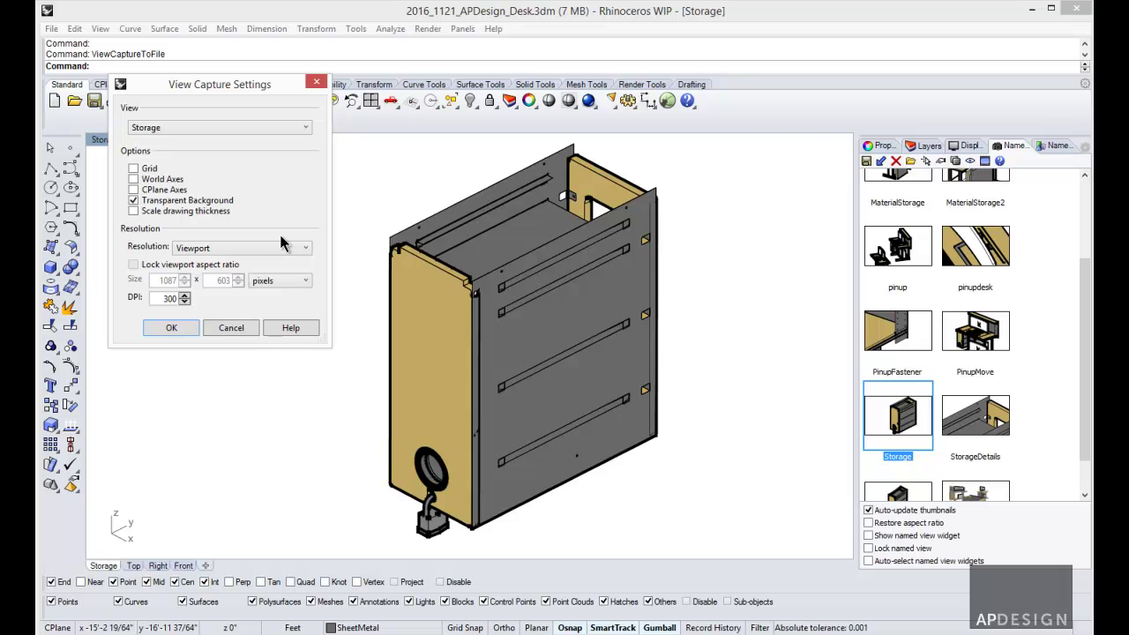
drag(244, 86, 284, 152)
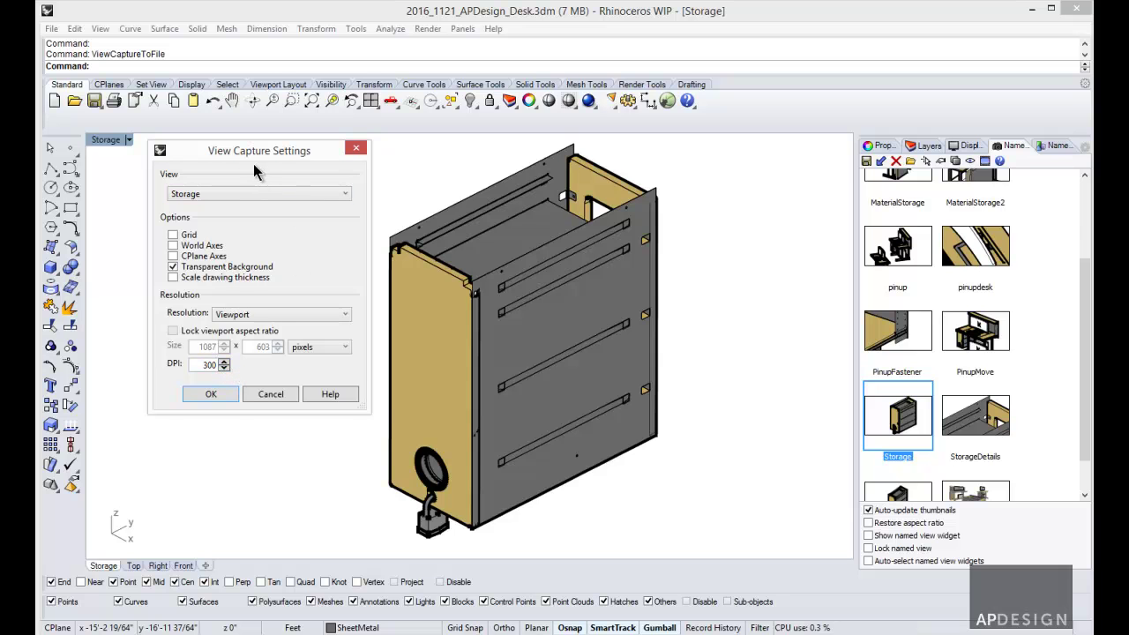
drag(256, 155, 268, 151)
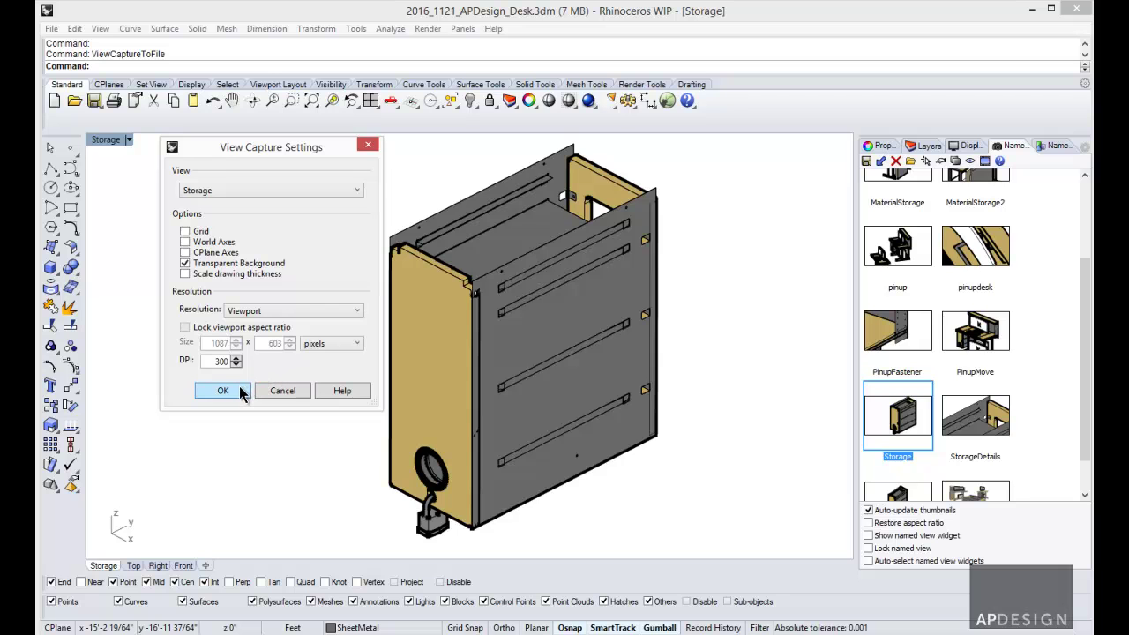
drag(297, 147, 300, 145)
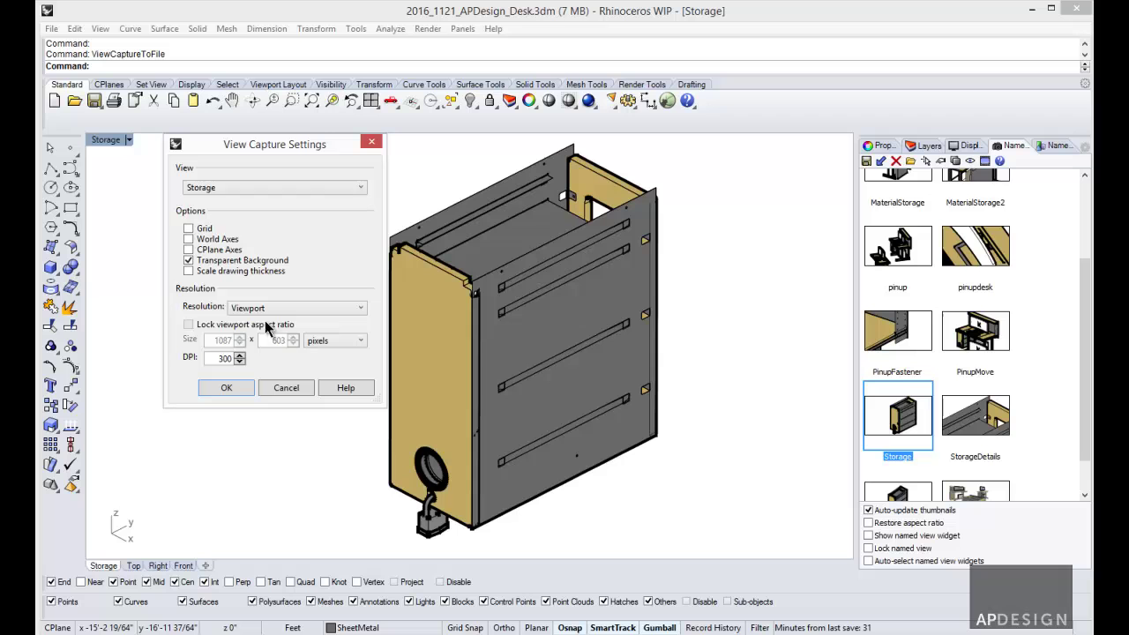
click(242, 389)
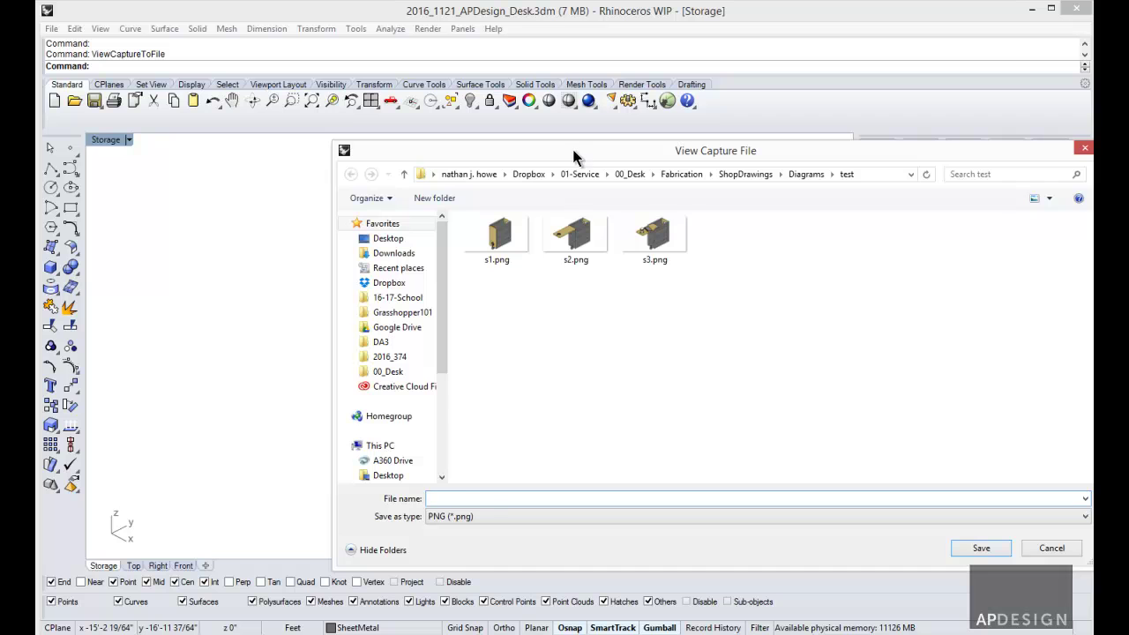
Save the capture as s1.png, replacing the existing file.
drag(576, 154, 969, 190)
click(887, 269)
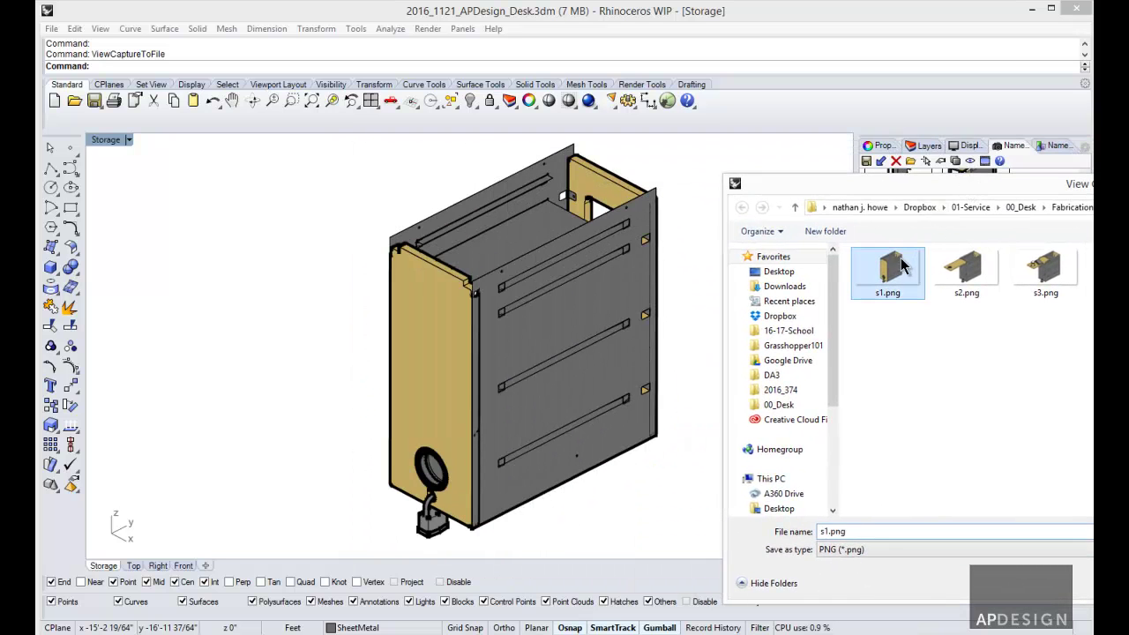
key(Return)
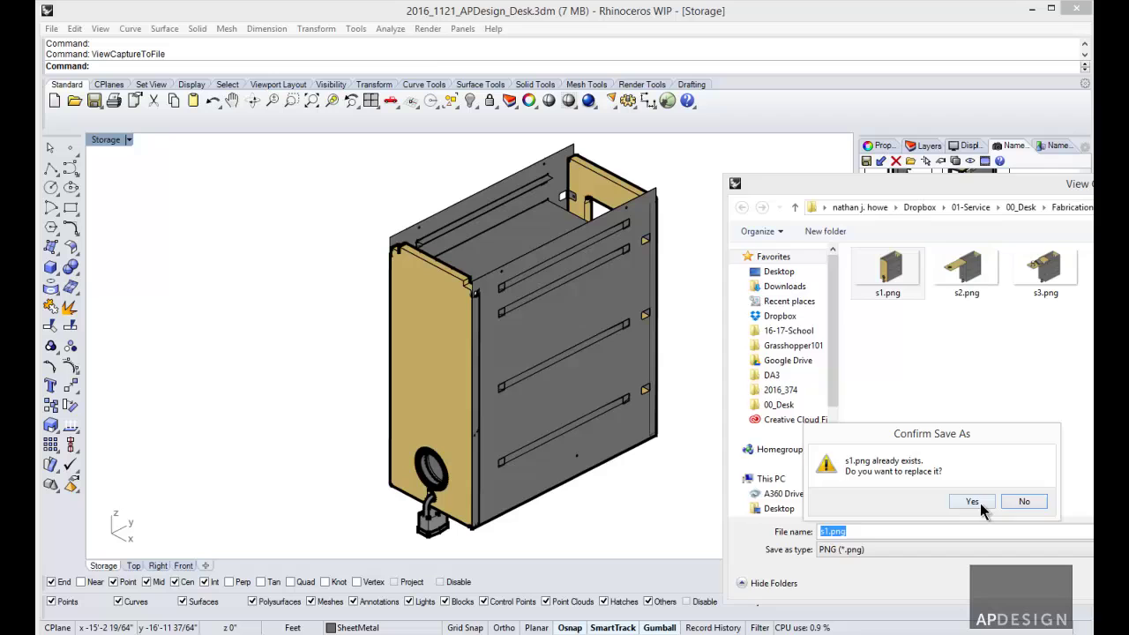
click(975, 503)
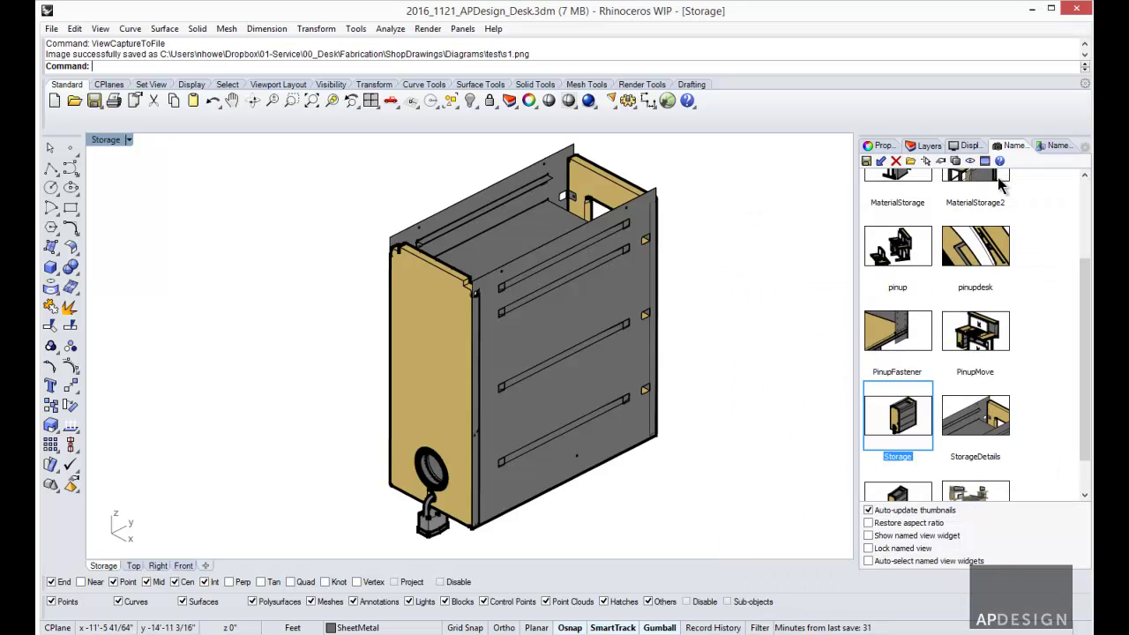
Delete the old back1 and back2 named positions.
click(1053, 146)
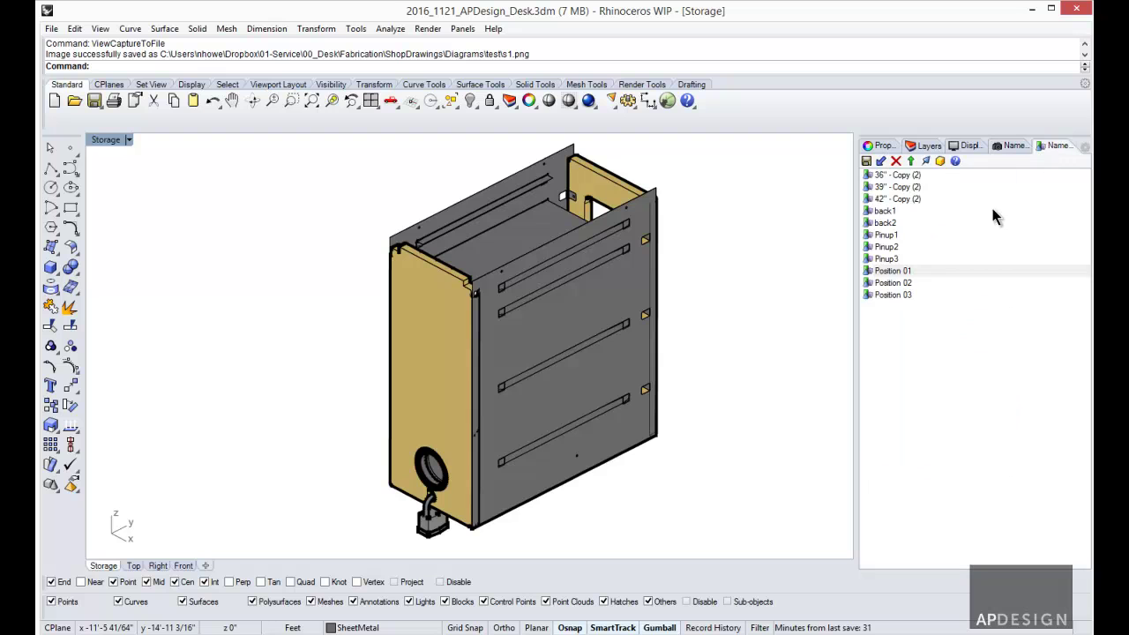
right_click(878, 222)
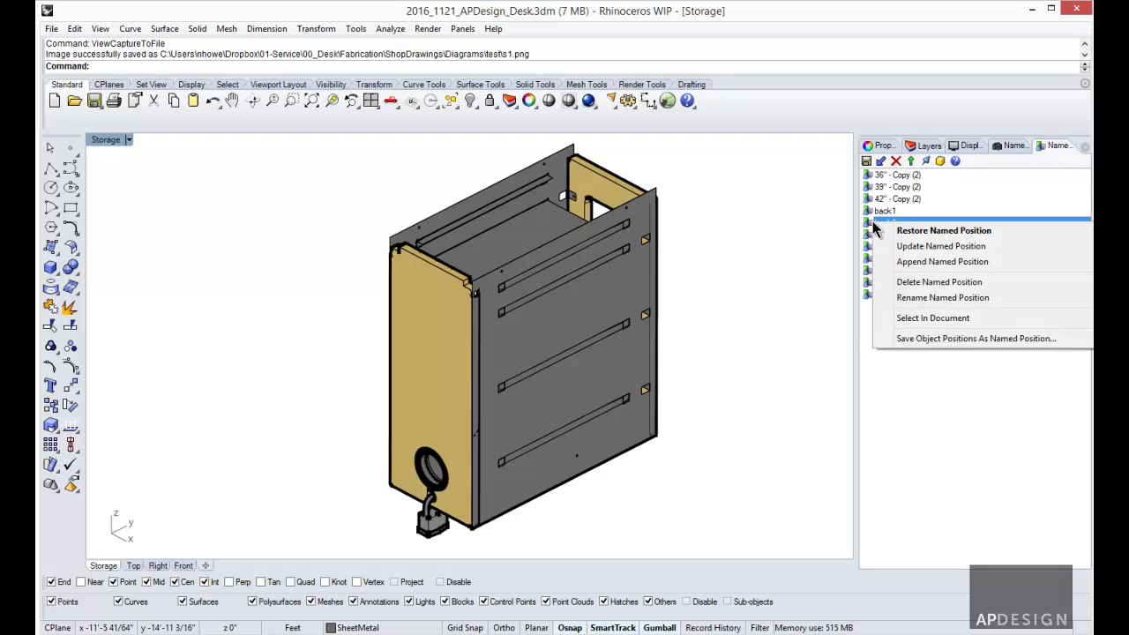
click(891, 210)
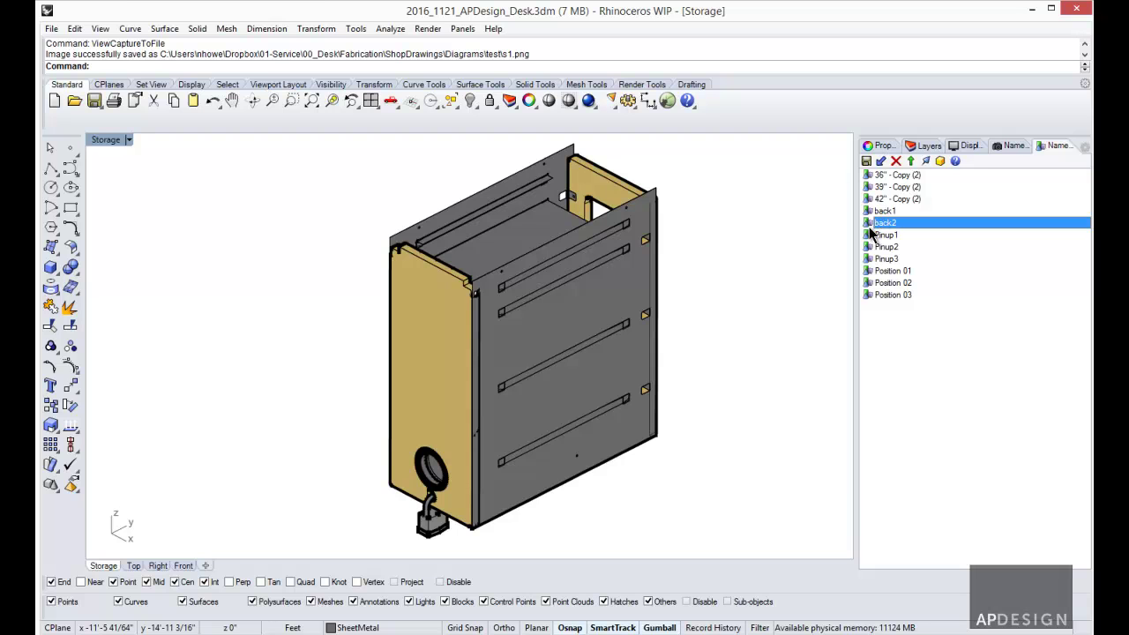
ctrl+click(883, 211)
click(896, 163)
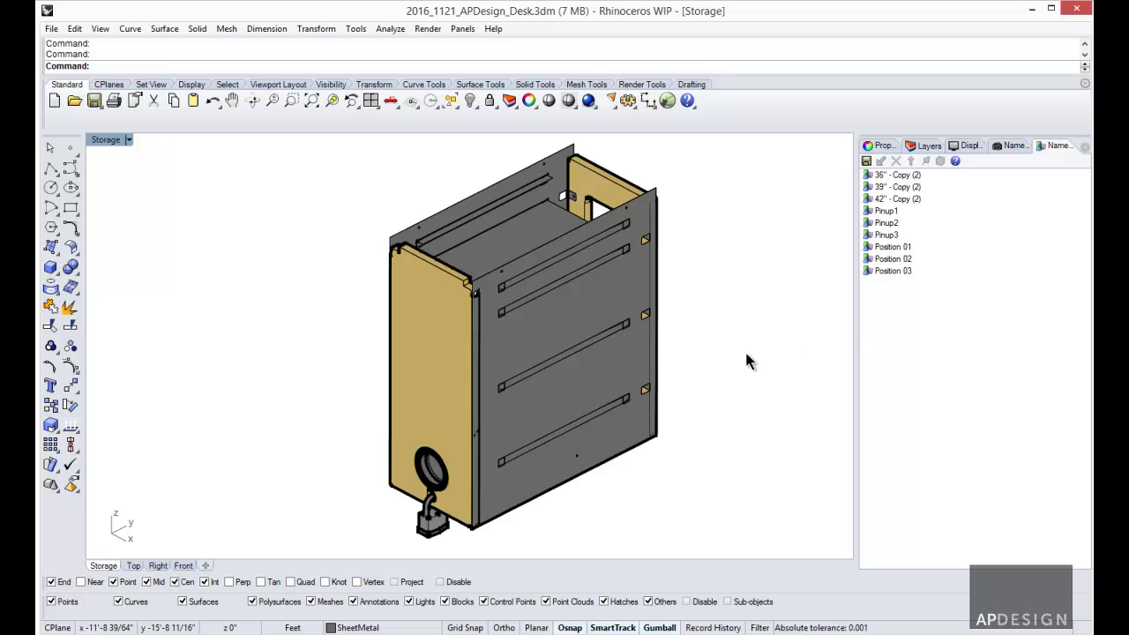
Select only the back frame and save its current placement as named position back1.
scroll(703, 344, down, 3)
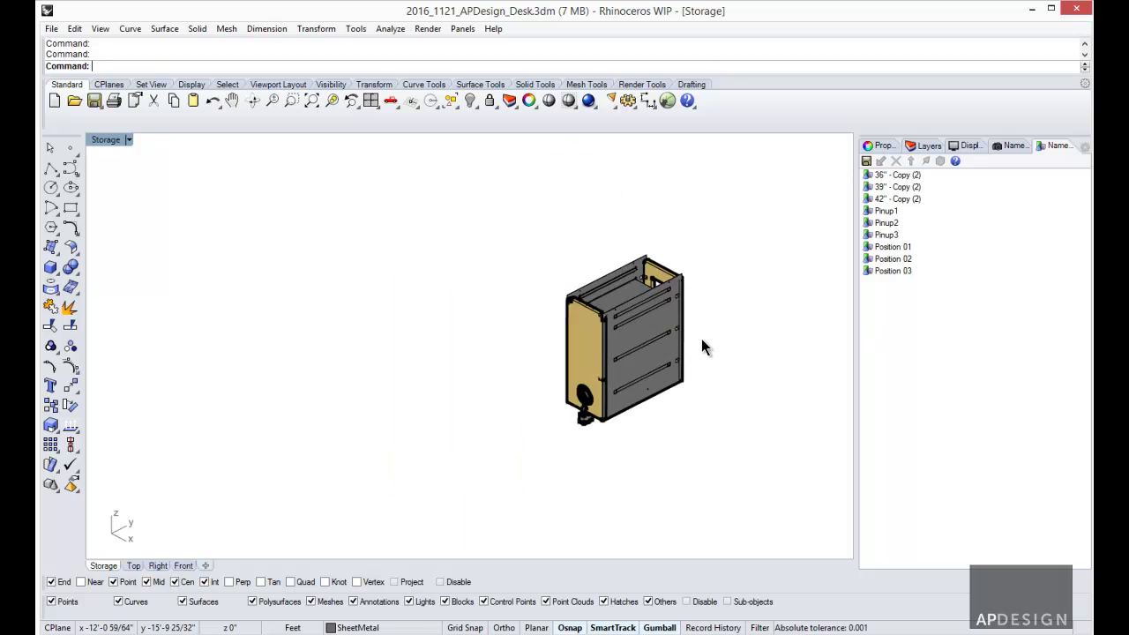
scroll(696, 318, up, 2)
shift+right_drag(696, 318, 648, 310)
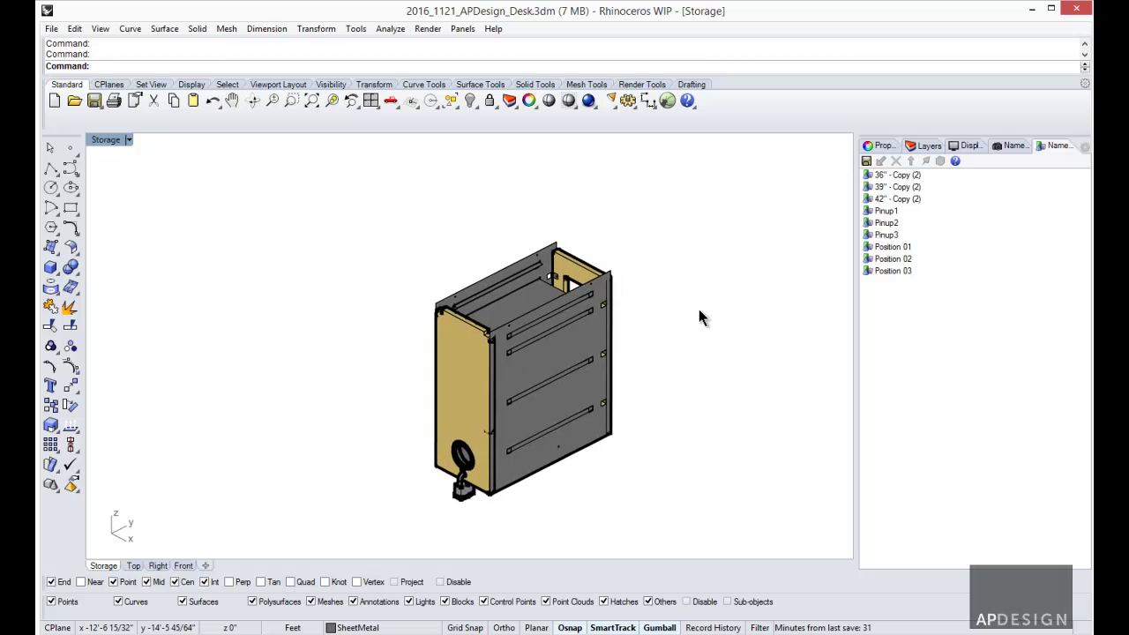
click(611, 281)
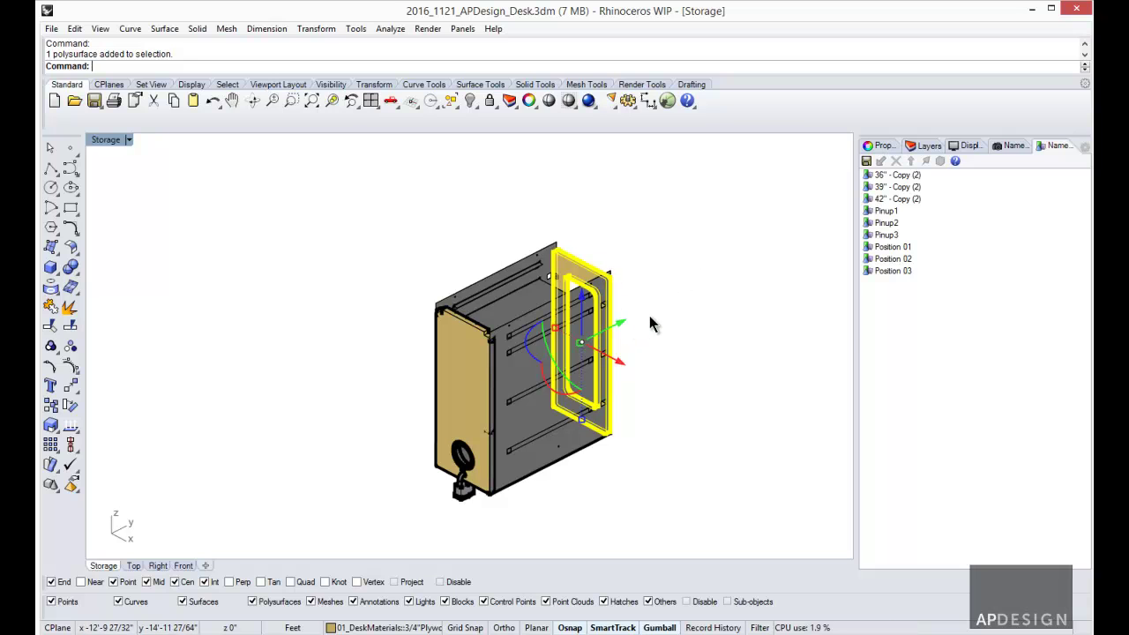
shift+click(460, 367)
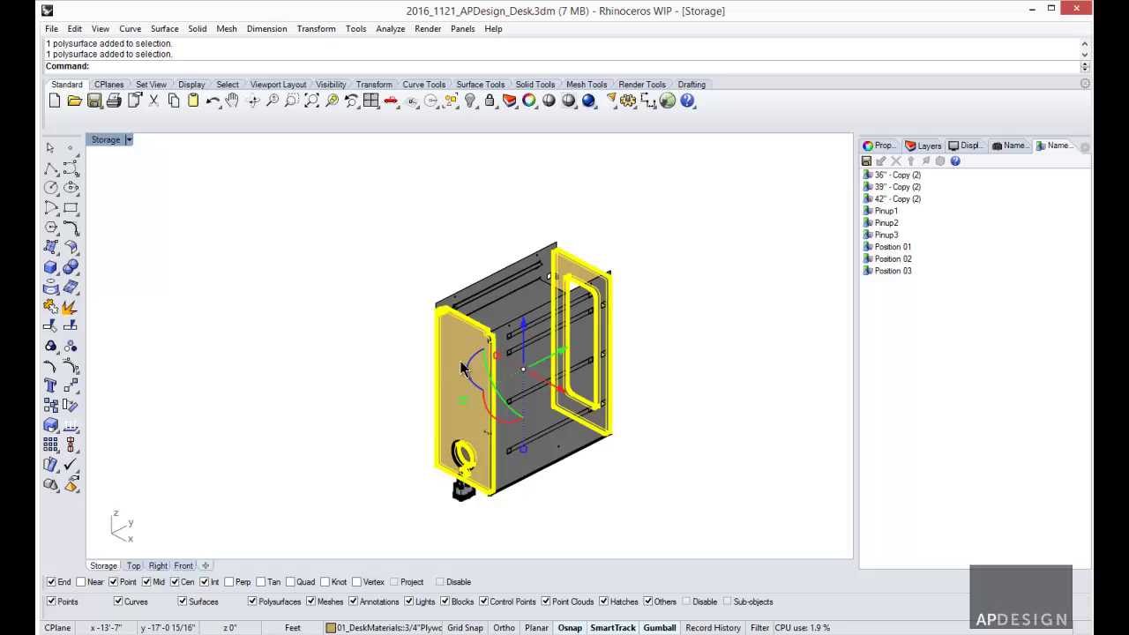
click(666, 304)
click(607, 335)
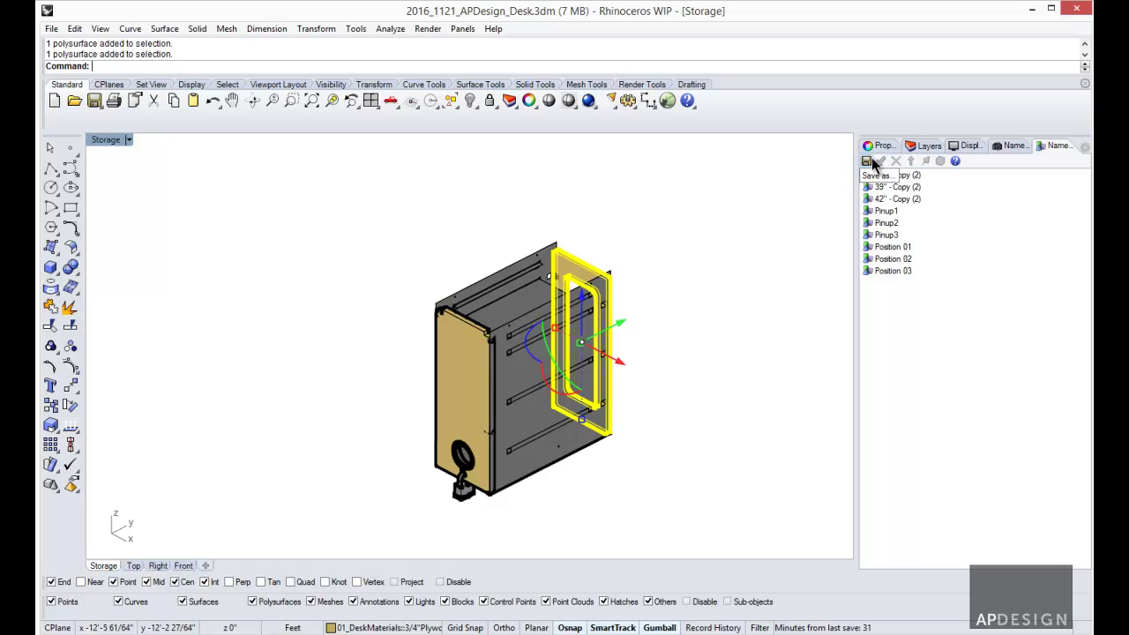
click(613, 253)
click(593, 272)
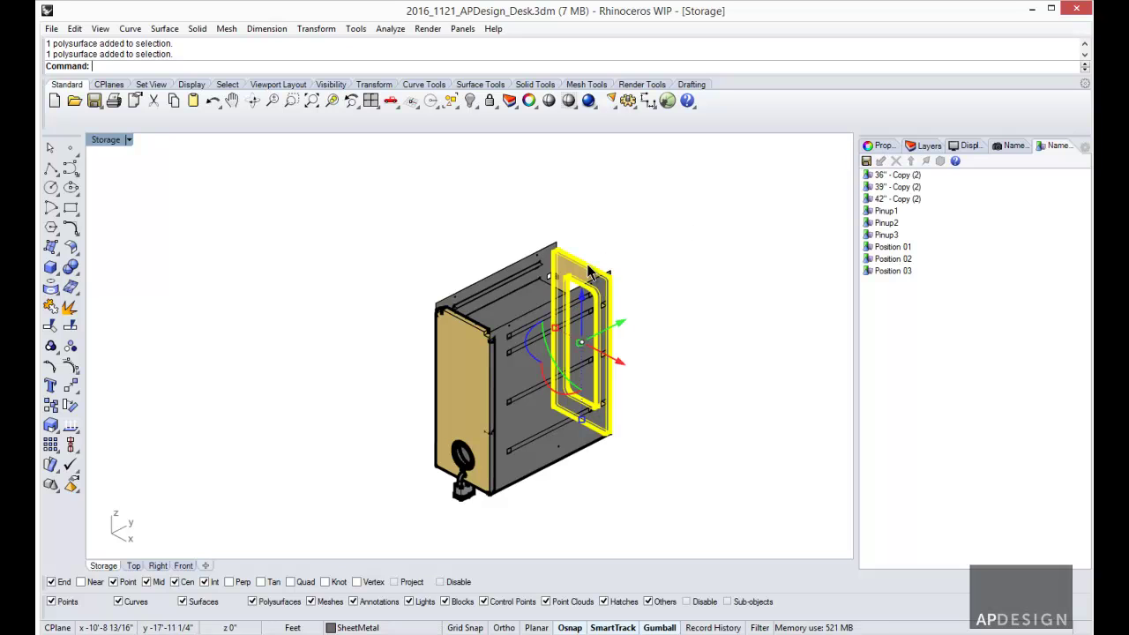
click(866, 163)
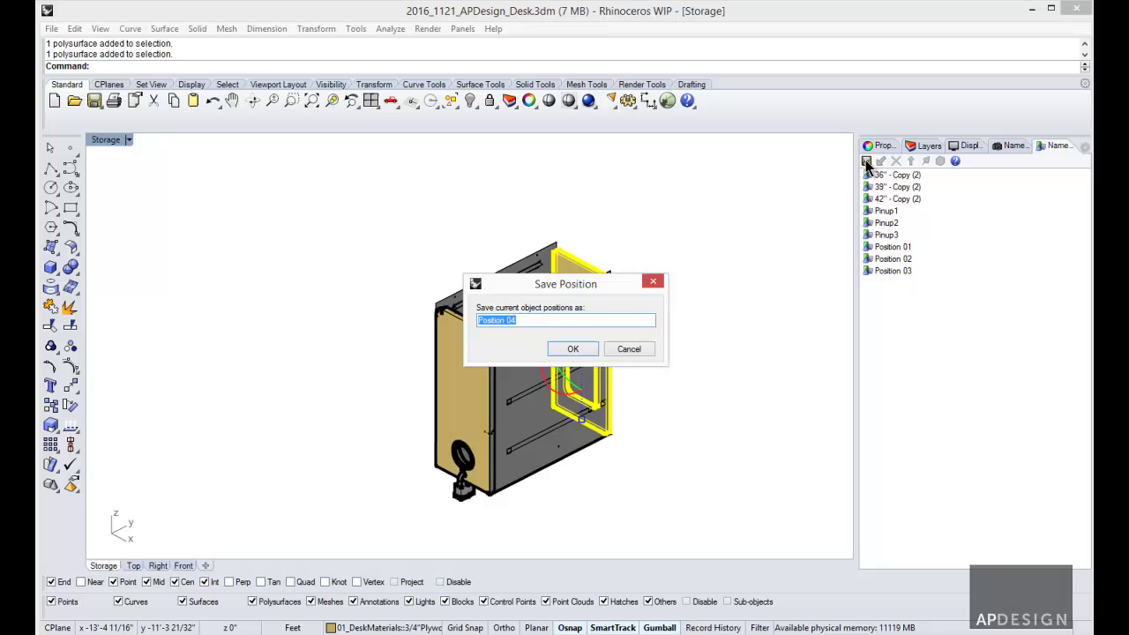
text(back1)
key(Return)
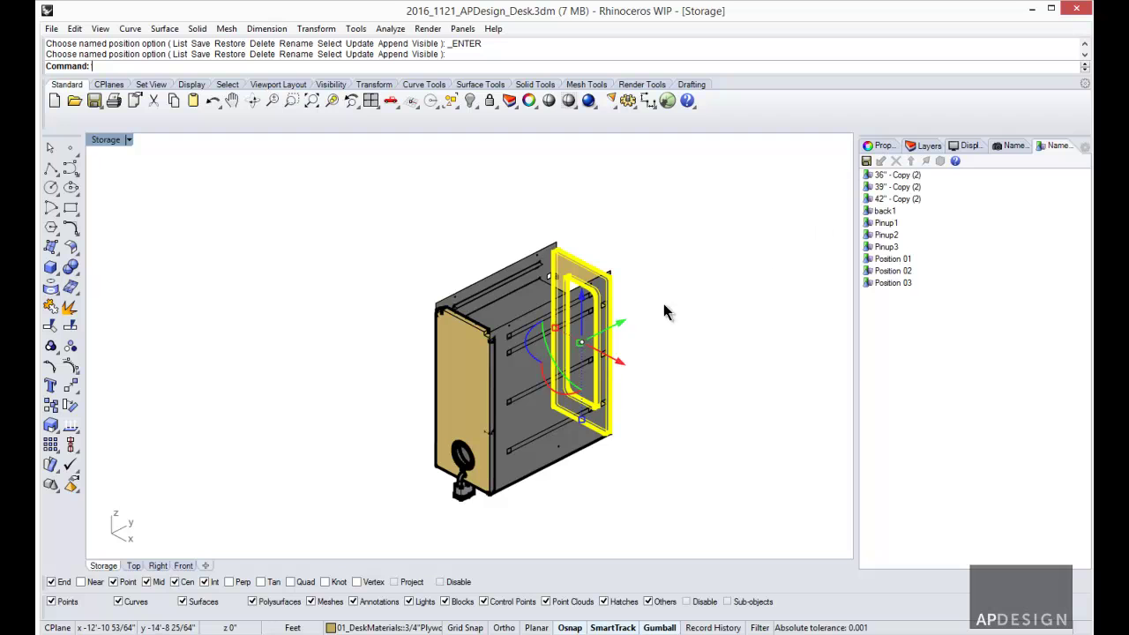
Pull the back frame out along the green gumball axis and save it as named position back2.
drag(620, 329, 737, 269)
text(2)
key(Return)
text(1)
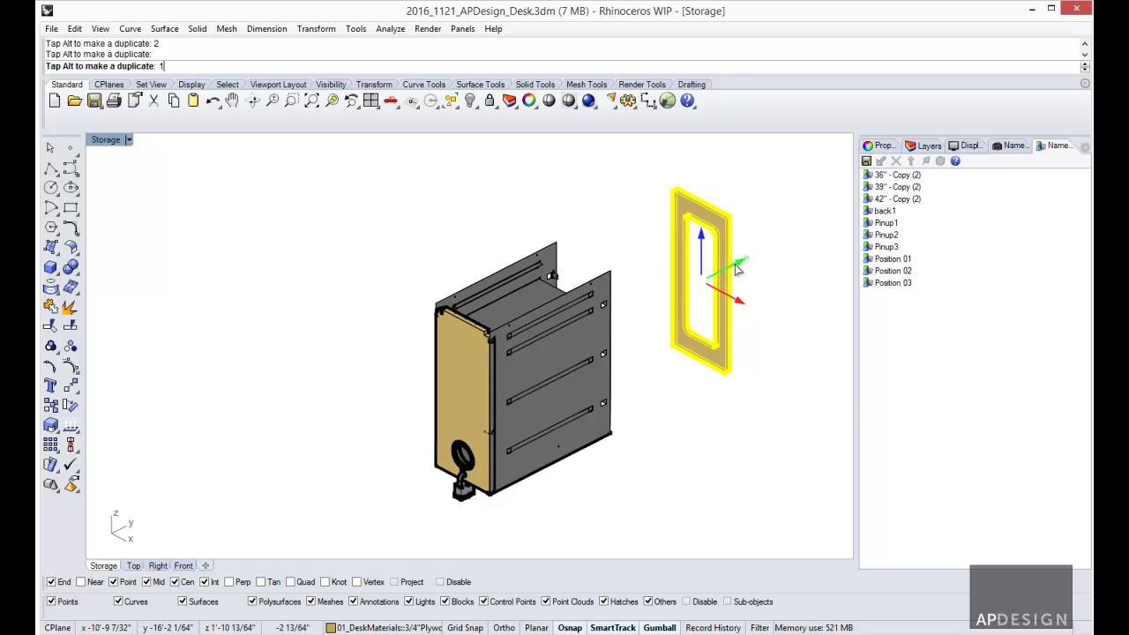
key(Return)
click(768, 269)
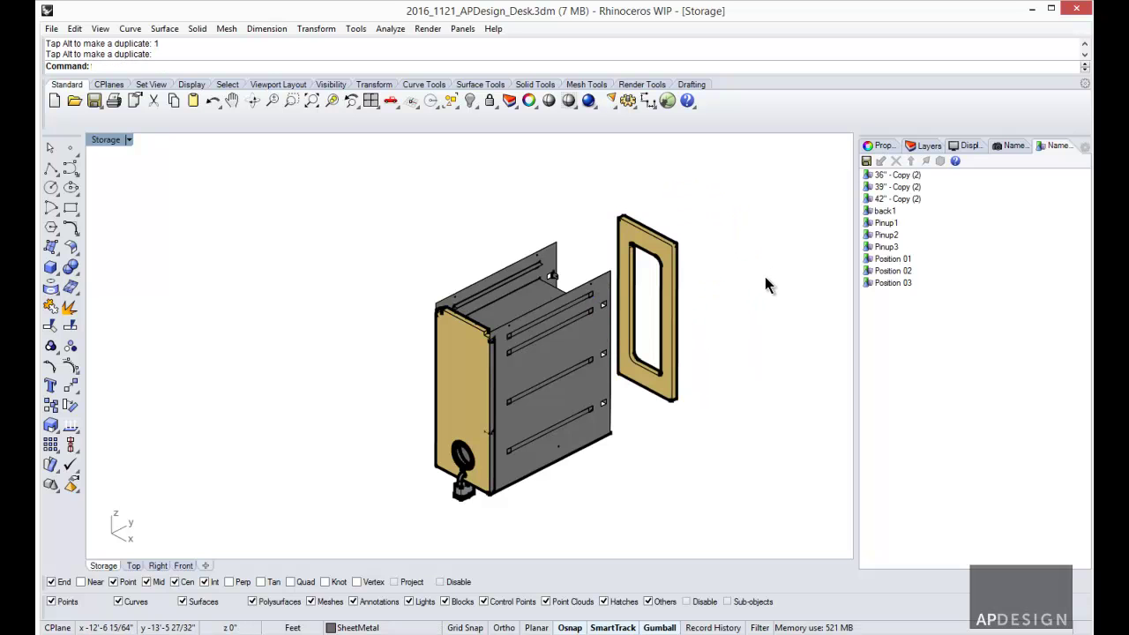
click(677, 269)
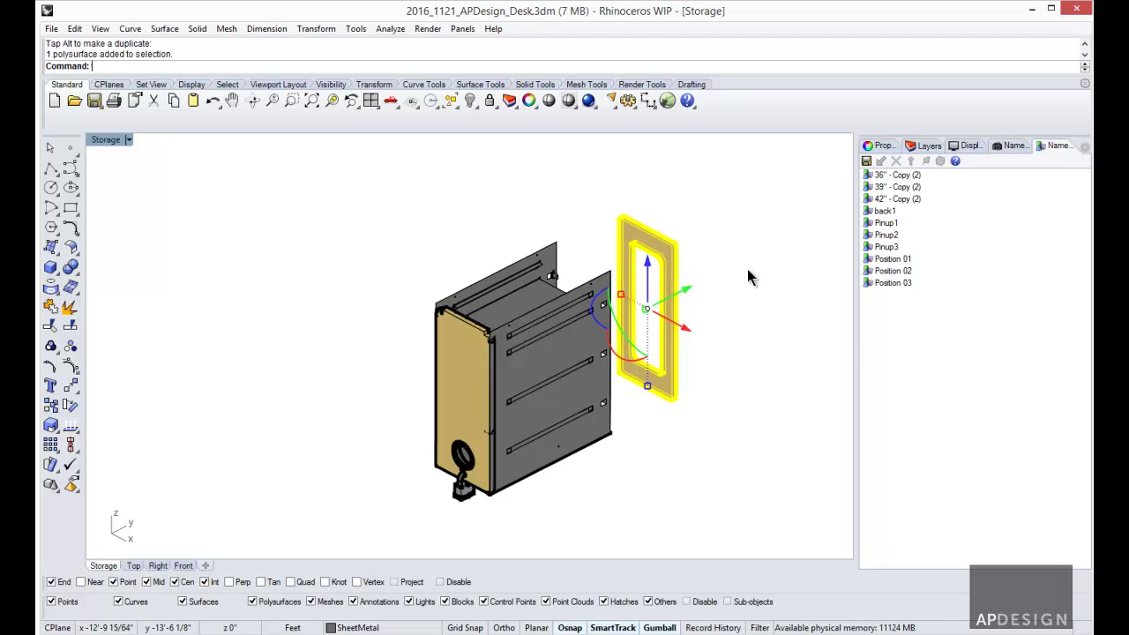
click(867, 161)
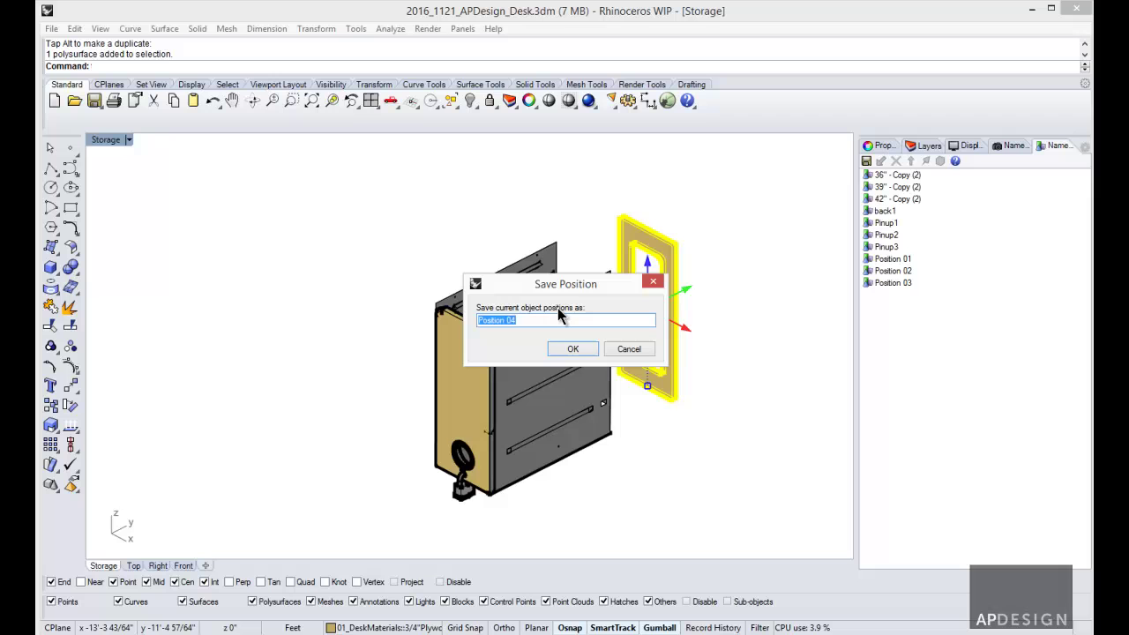
text(back2)
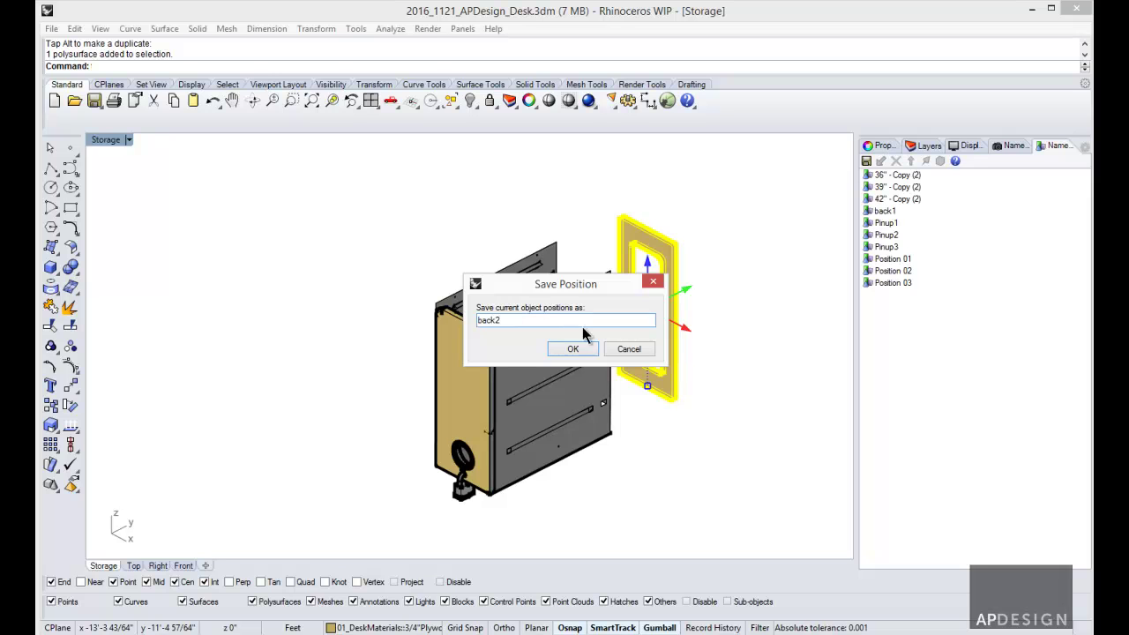
click(573, 349)
Test by switching between back1 and back2, ending with the frame restored to back1.
click(751, 278)
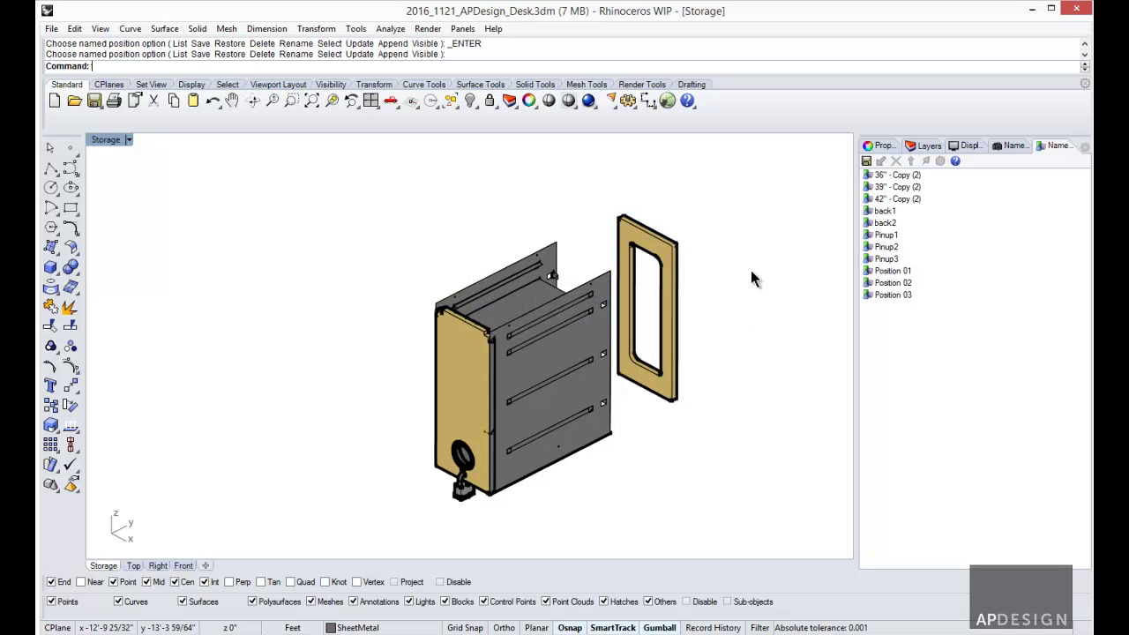
click(881, 213)
click(883, 224)
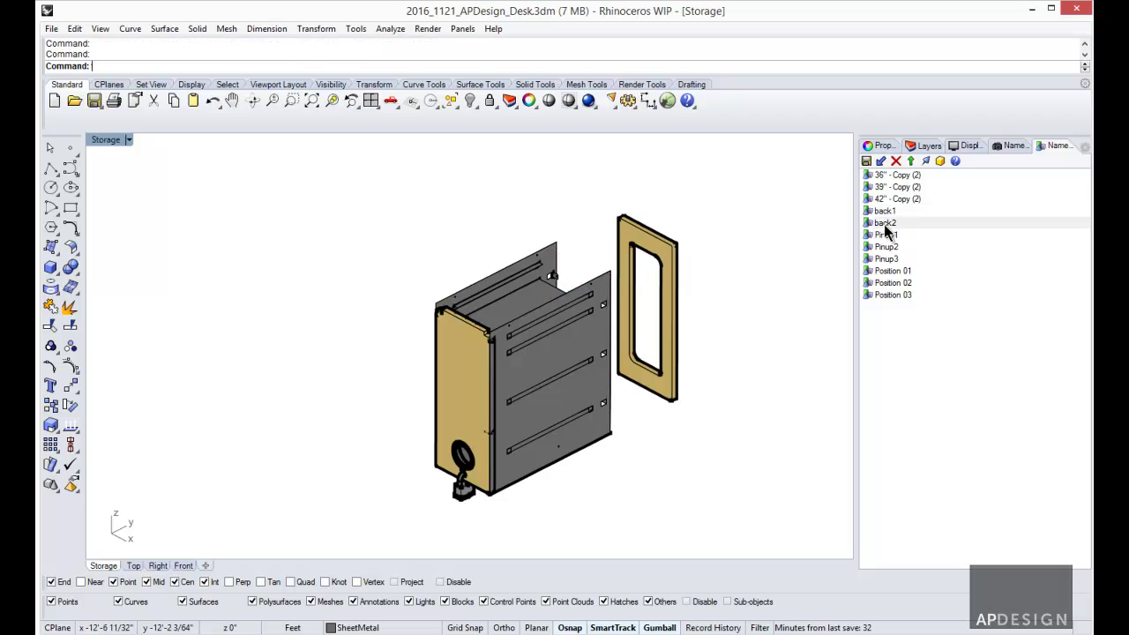
click(887, 214)
click(888, 226)
click(886, 213)
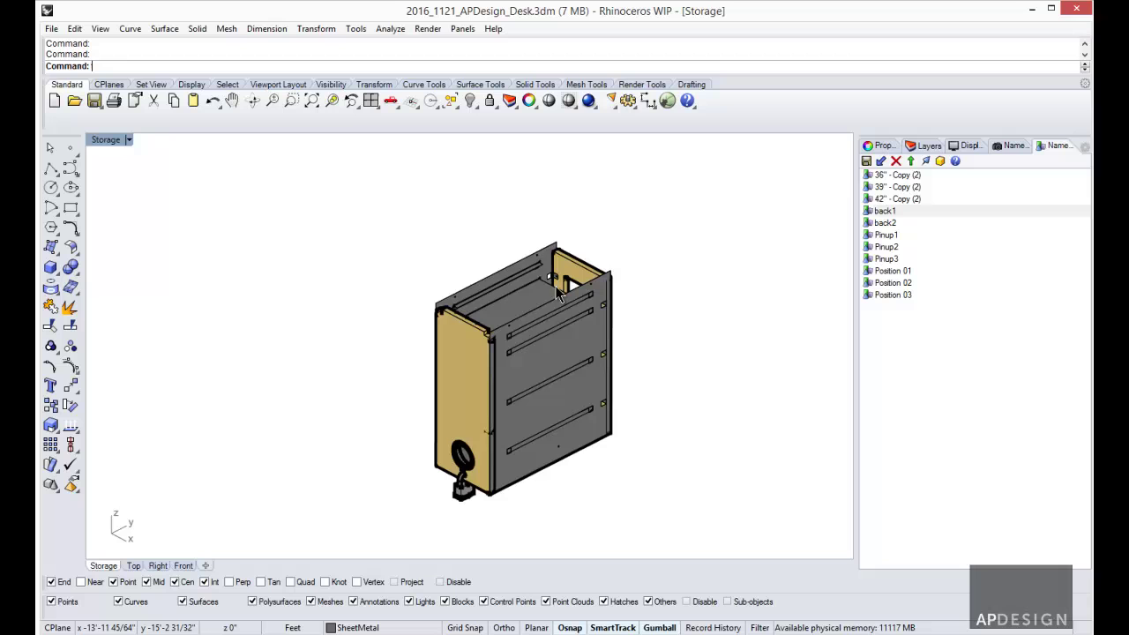
Append the cabinet's top panel to the back1 named position.
click(542, 292)
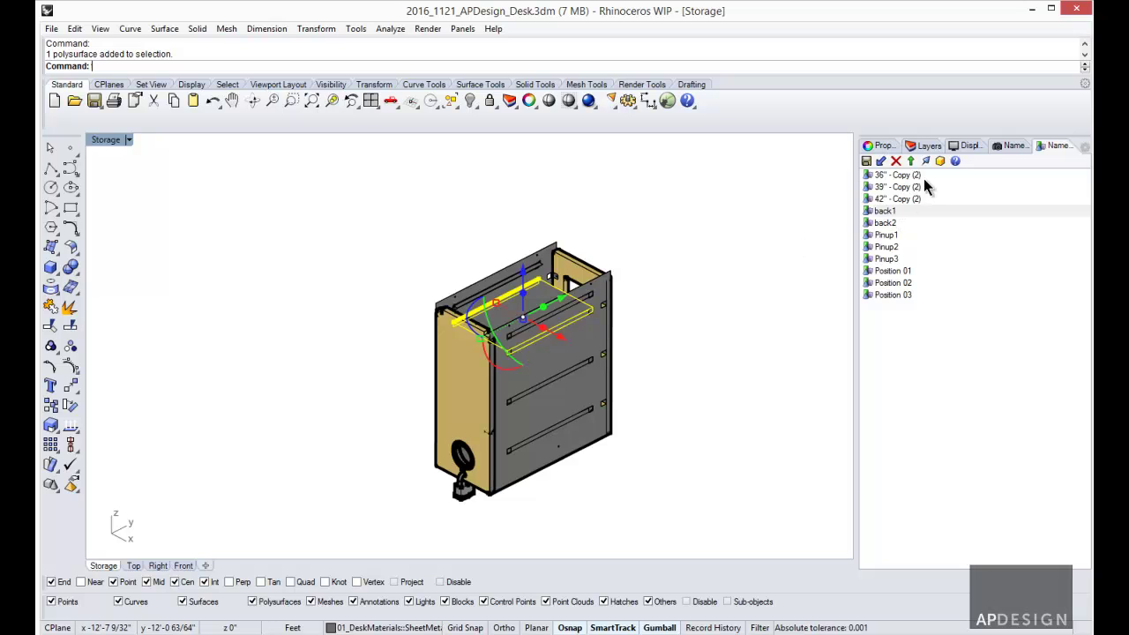
right_click(886, 213)
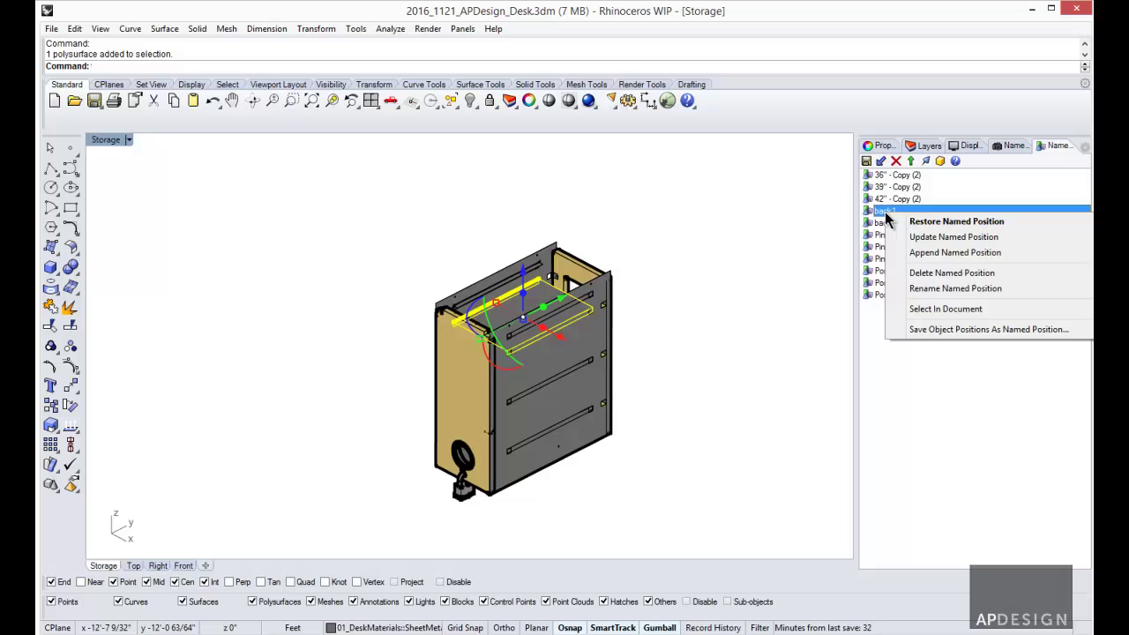
click(918, 253)
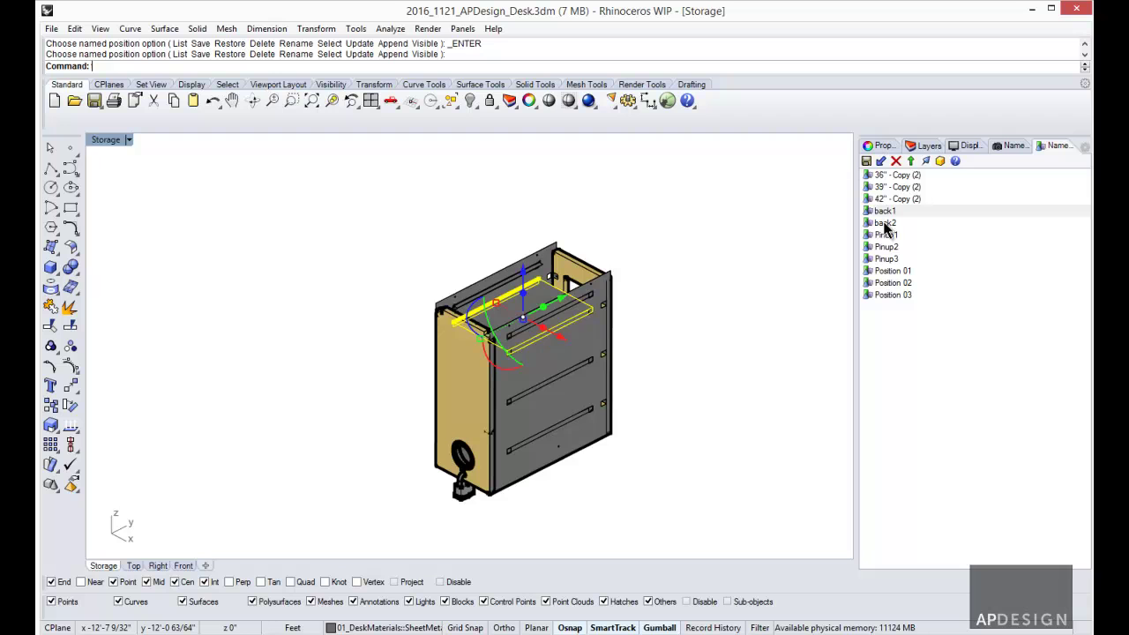
Restore back2, raise the top panel by 1, update back2, then check back2 and back1.
click(886, 224)
drag(526, 273, 526, 236)
text(1)
key(Return)
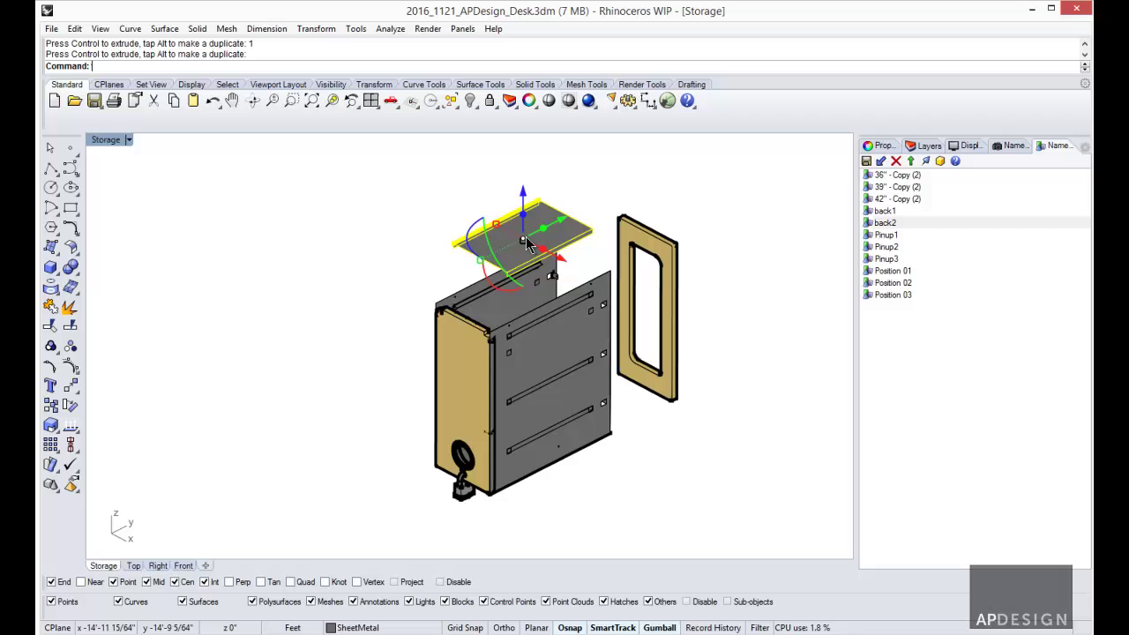
right_click(881, 223)
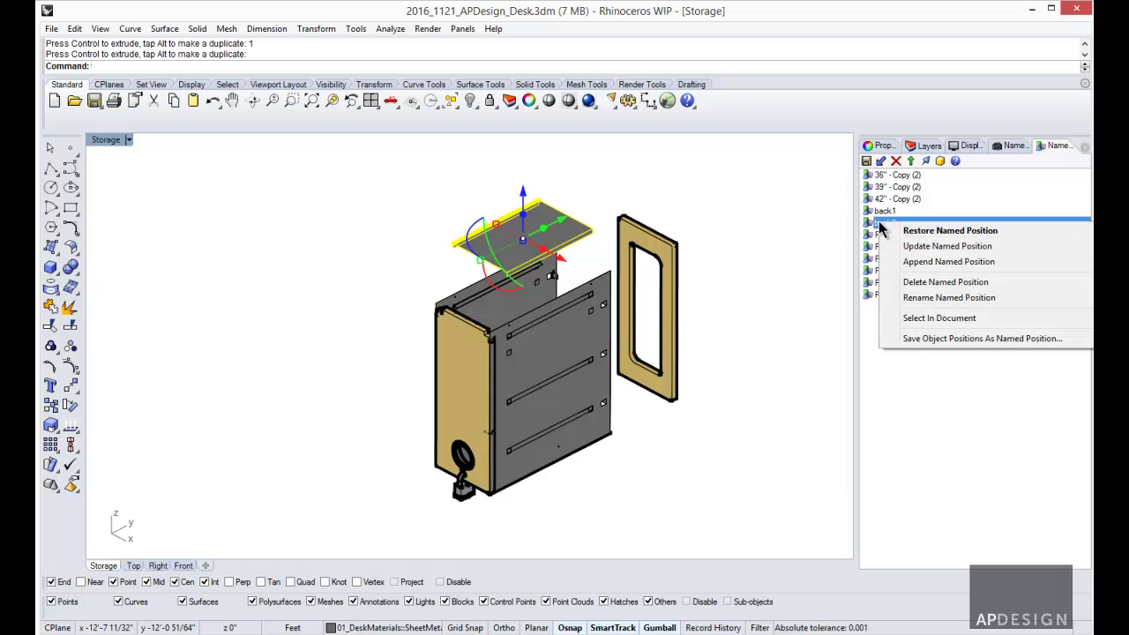
click(939, 260)
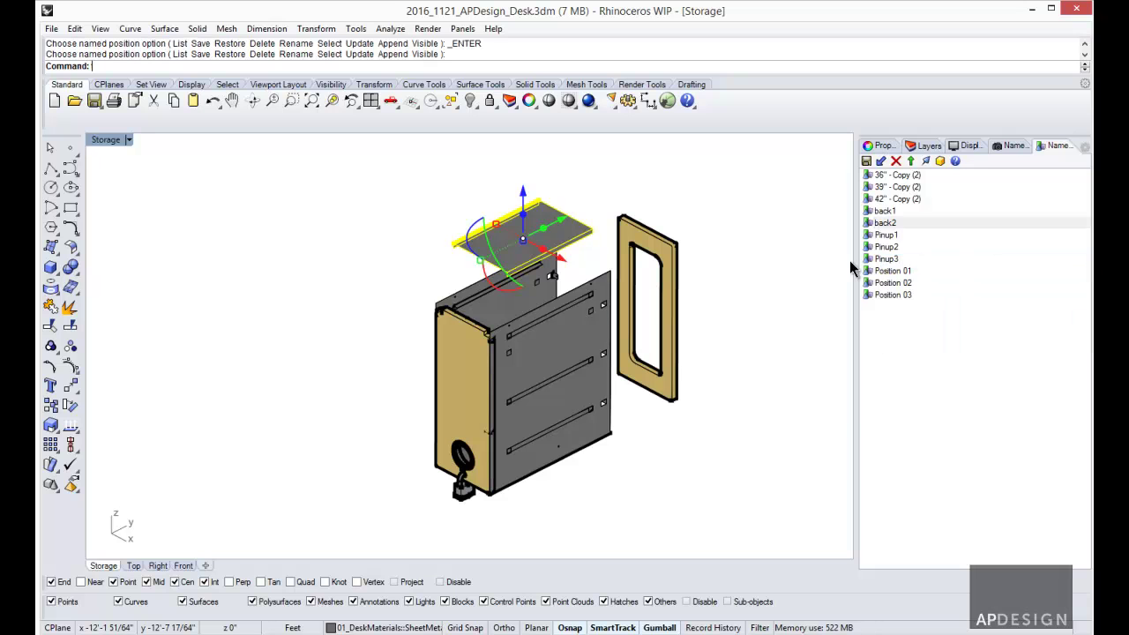
double_click(890, 223)
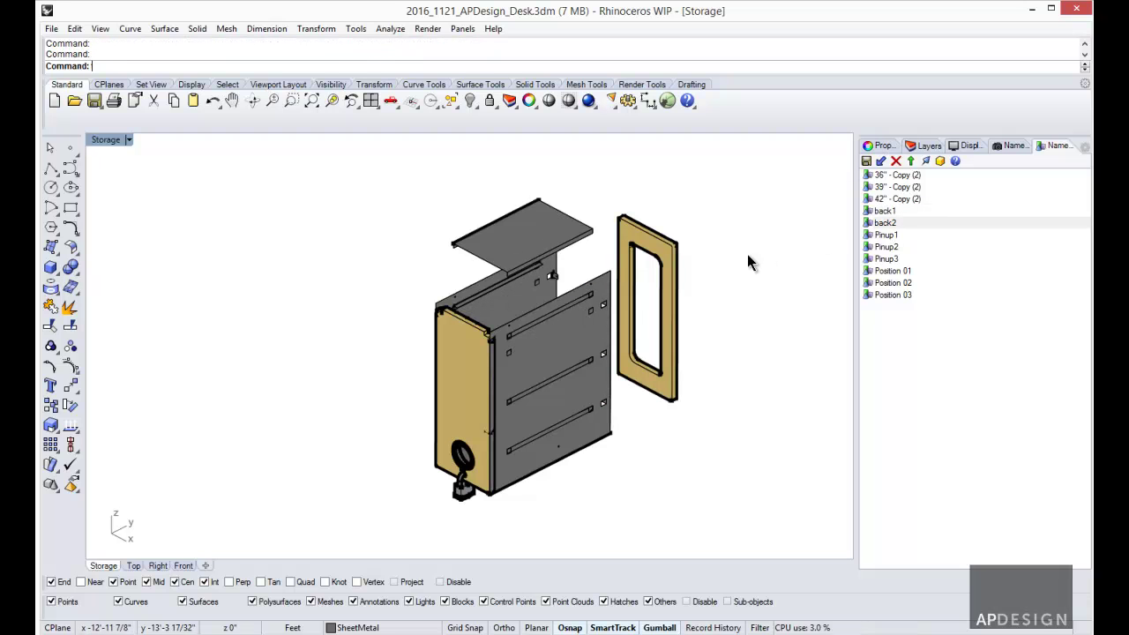
double_click(885, 211)
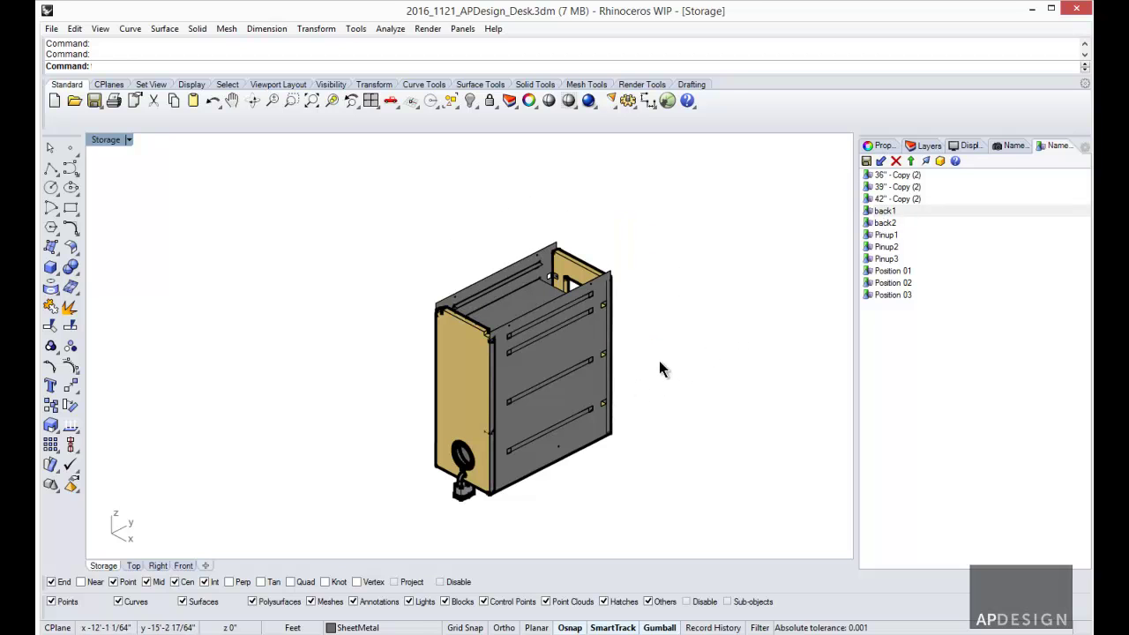
Restore the Storage named view, then restore Position 02 to slide the desktop out.
click(1012, 149)
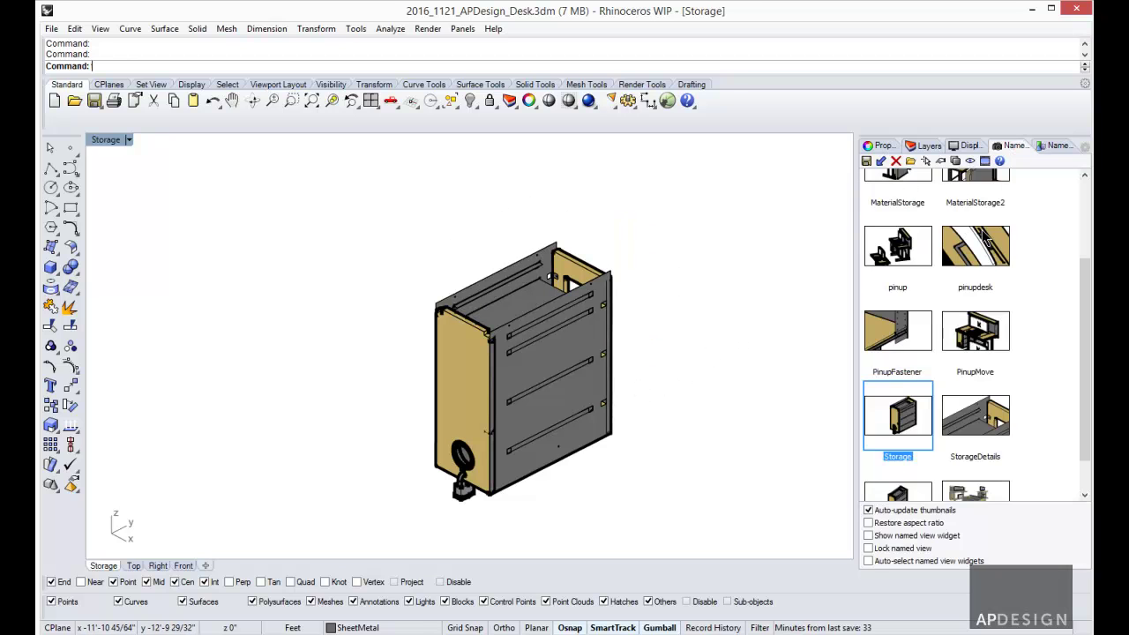
double_click(908, 410)
click(928, 146)
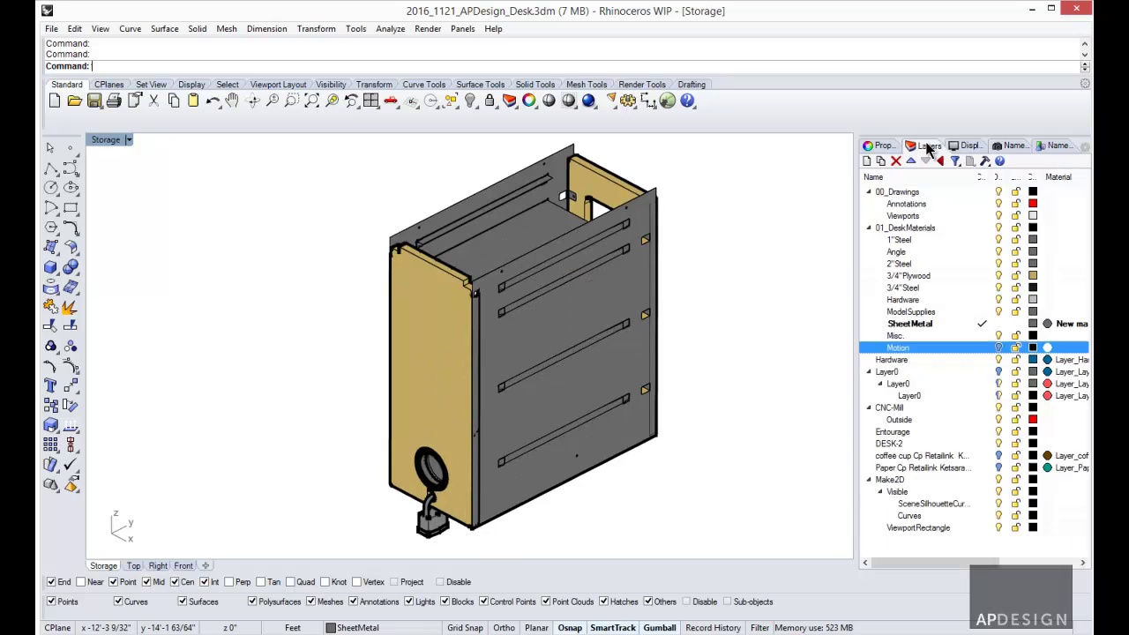
click(1057, 147)
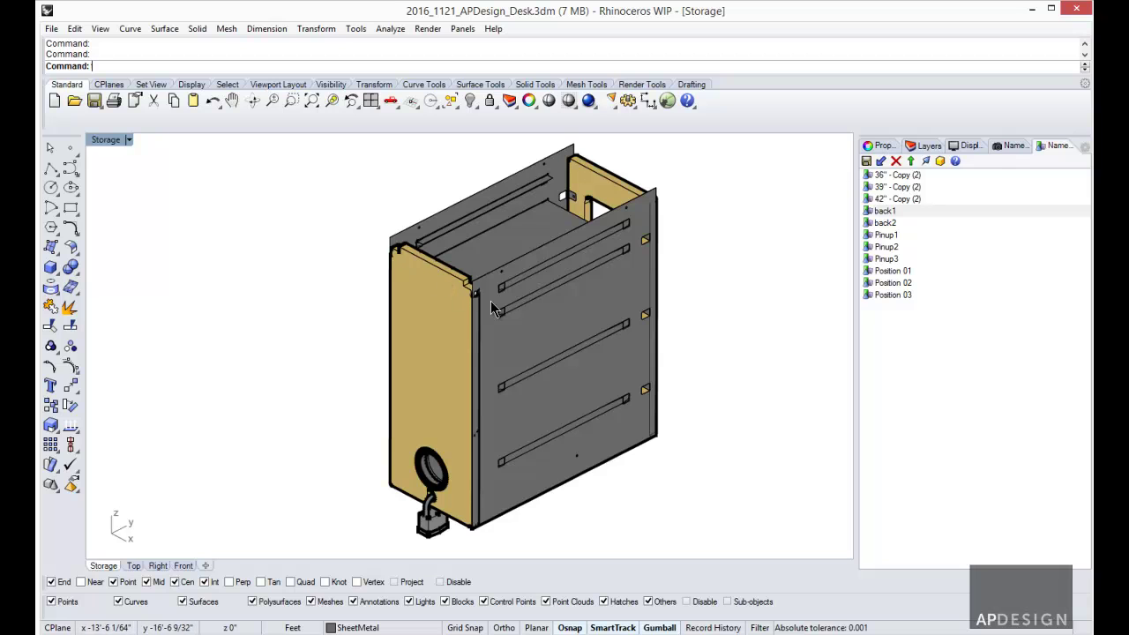
double_click(886, 280)
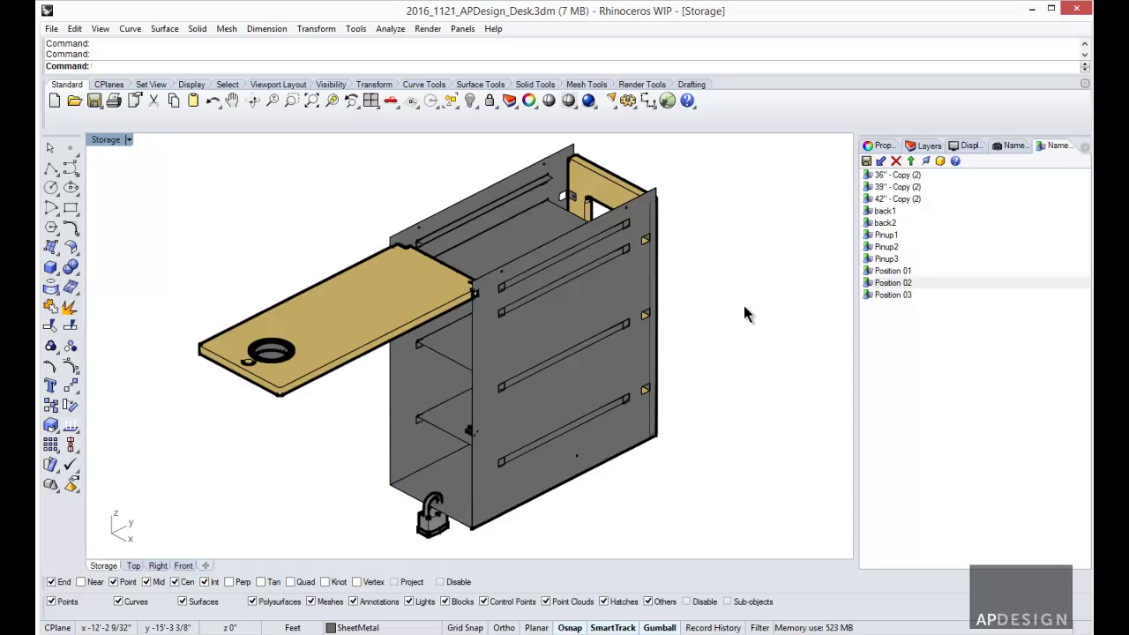
Capture the view with -ViewCaptureToFile and overwrite s2.png.
text(-ViewCaptureToFile)
key(Return)
click(764, 67)
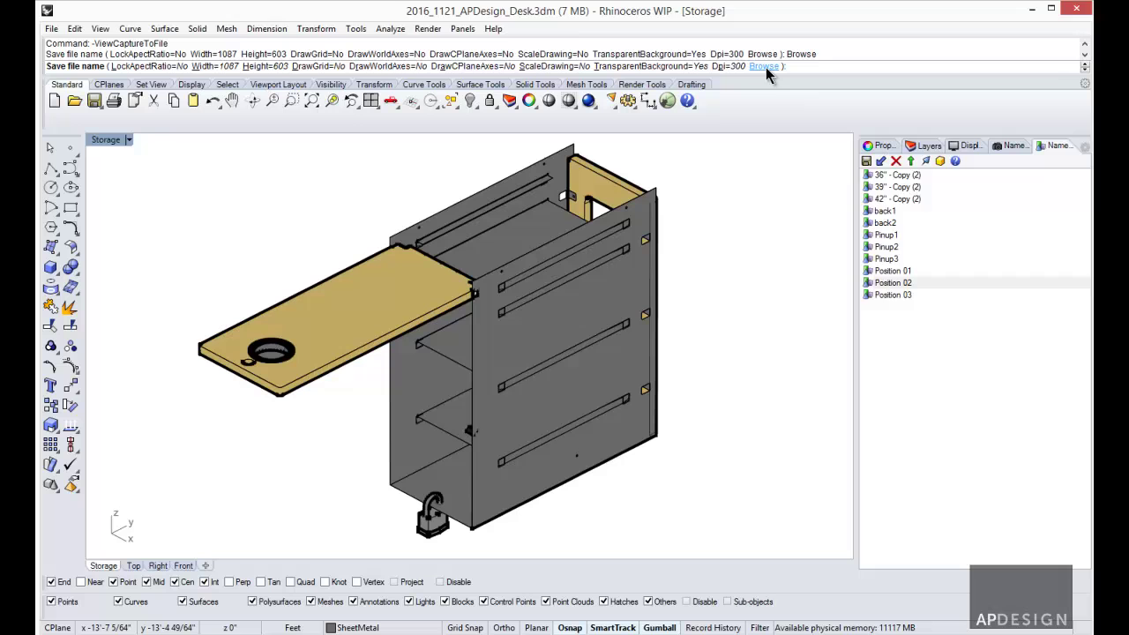
click(935, 300)
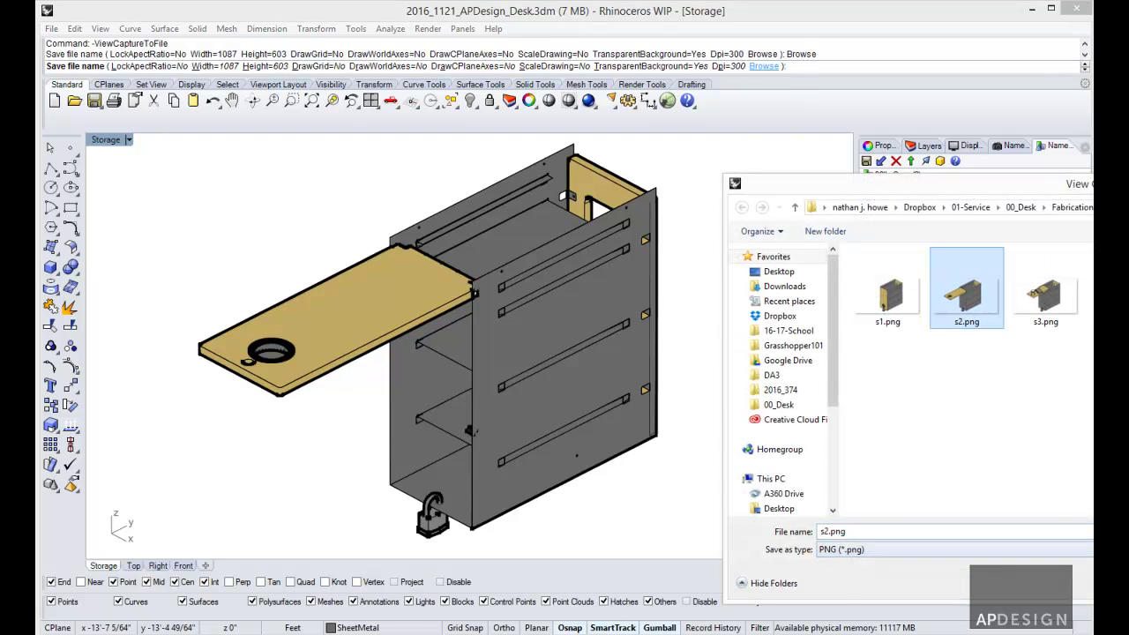
key(Return)
click(975, 500)
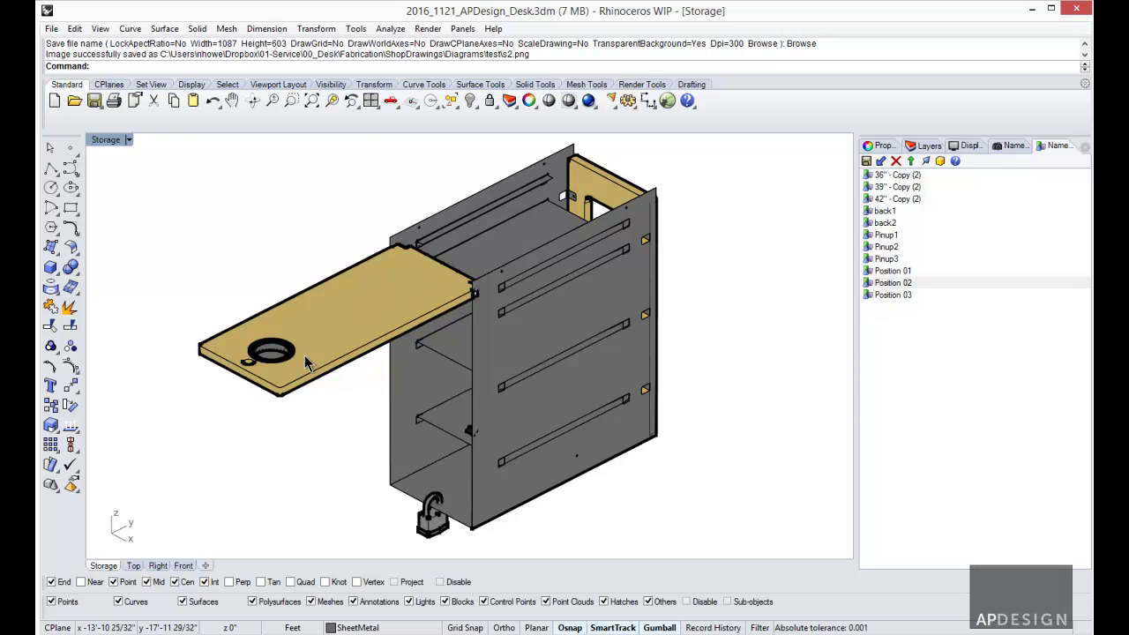
Restore Position 03 and turn on the coffee cup and tablet layers.
click(889, 296)
double_click(889, 297)
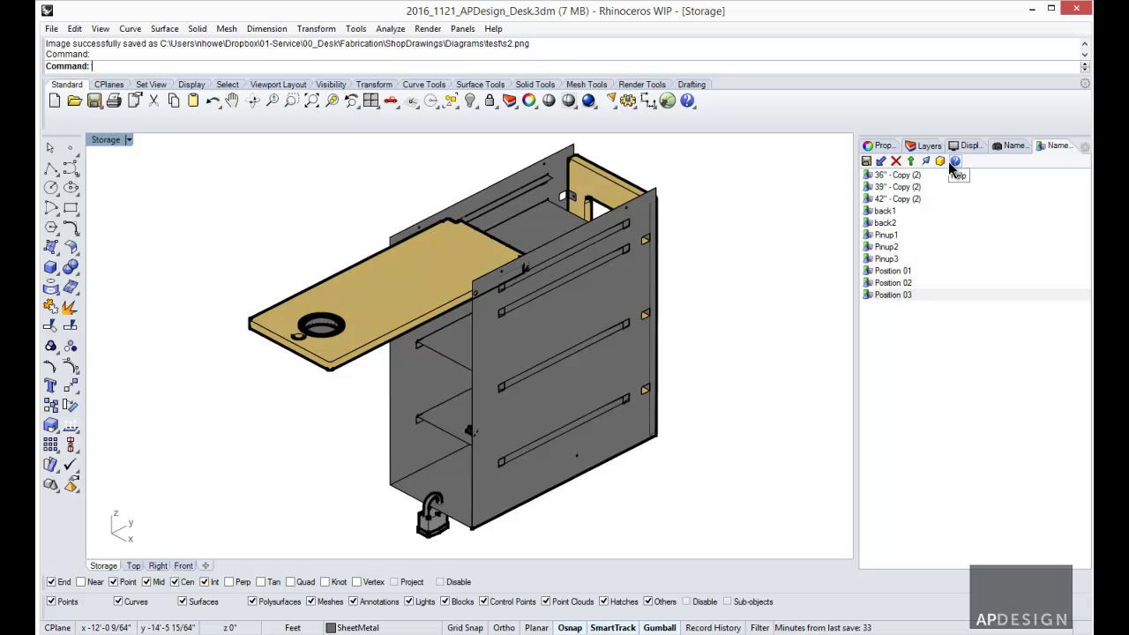
click(926, 145)
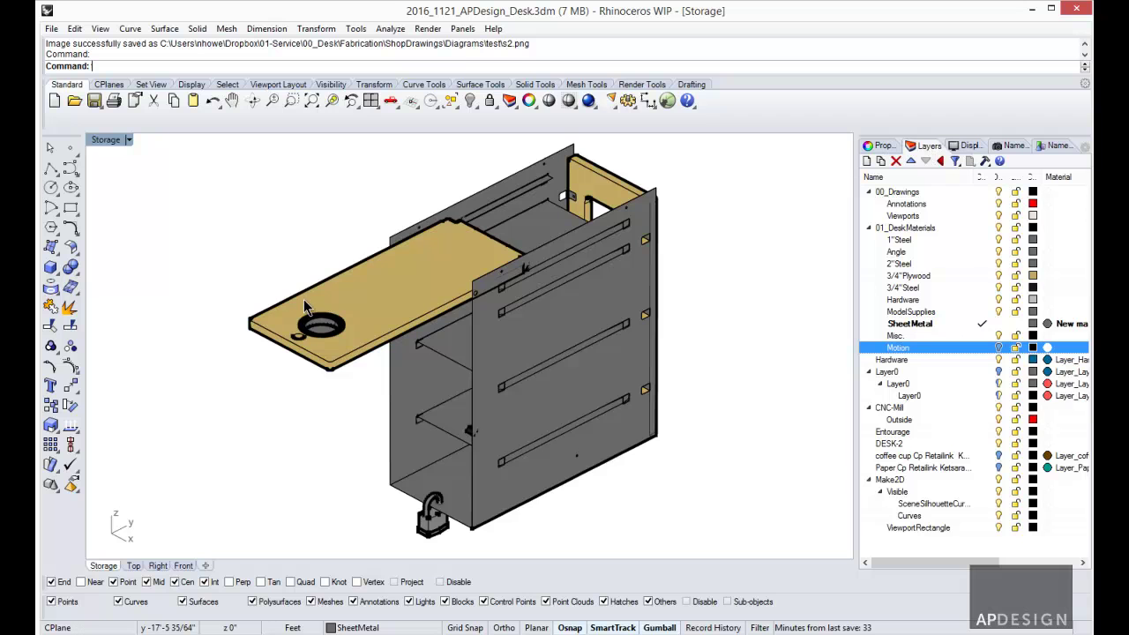
click(1001, 470)
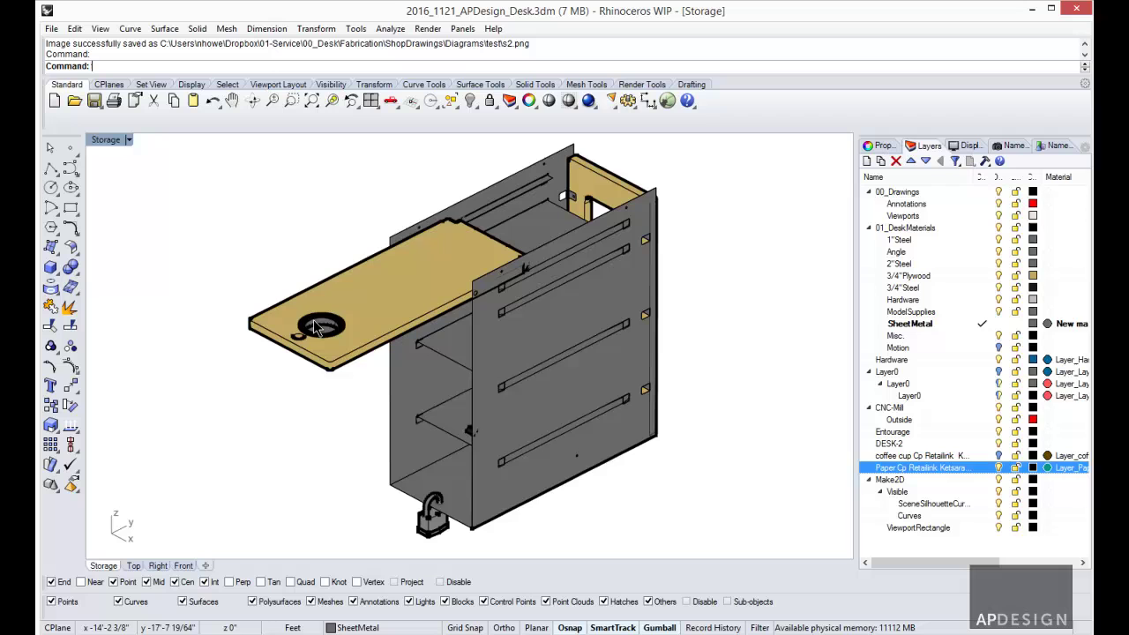
click(1000, 455)
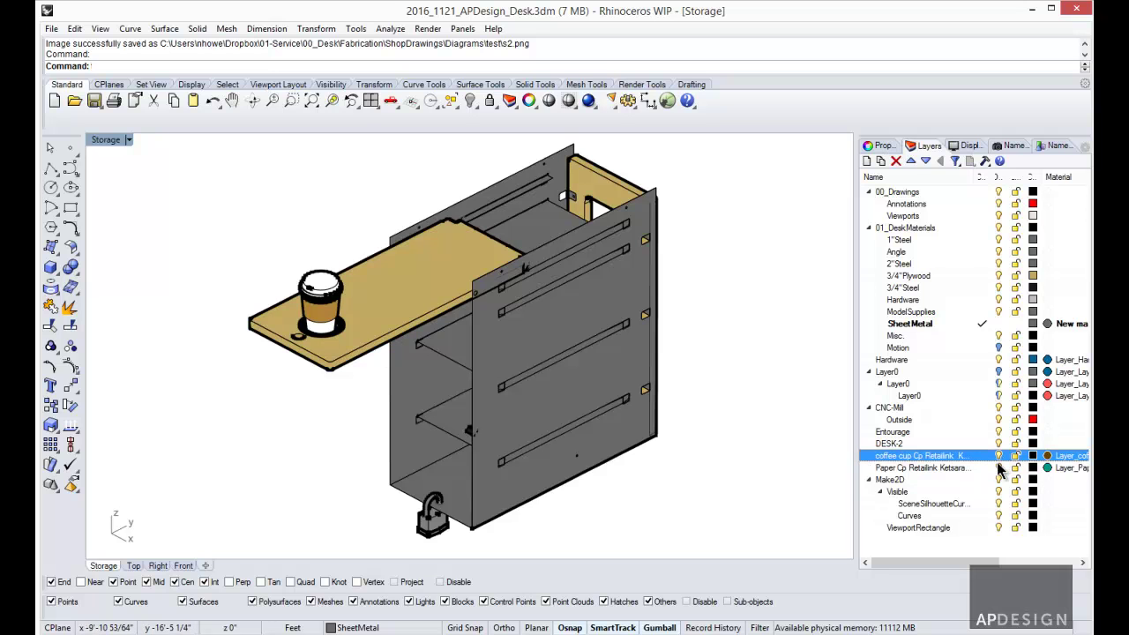
click(998, 371)
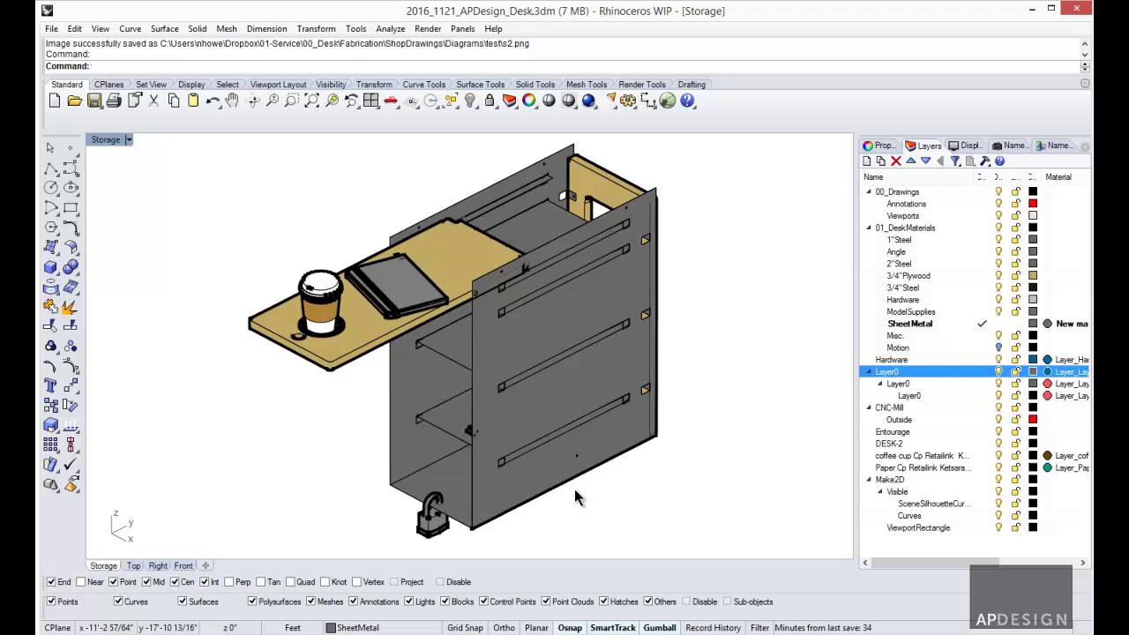
key(Up)
Capture the view at 300 DPI with transparent background, overwriting s3.png.
key(Return)
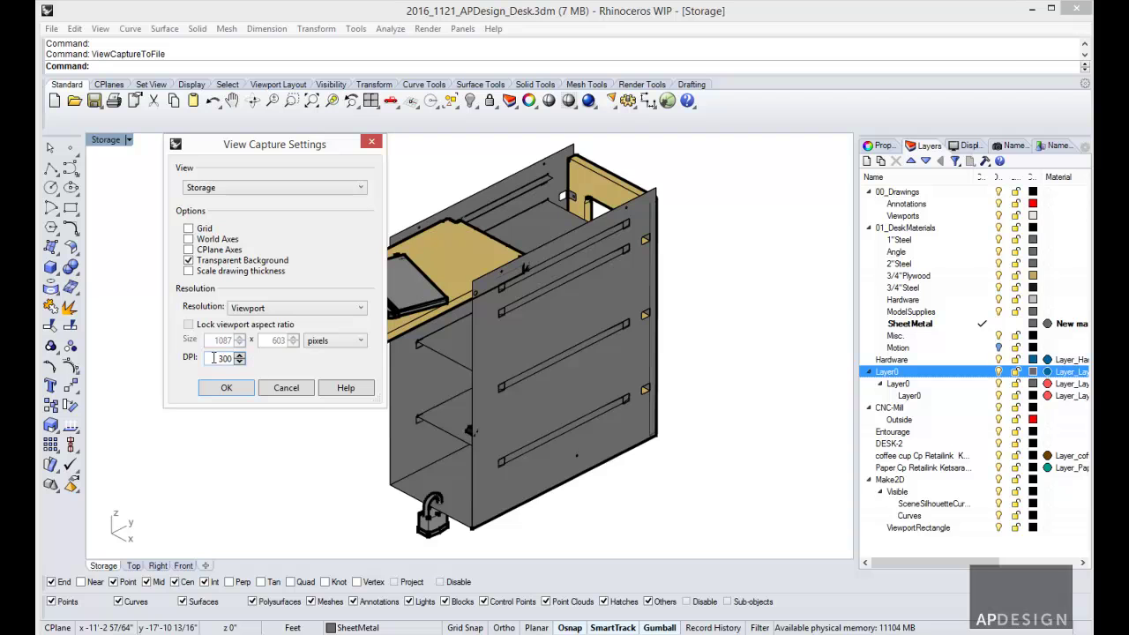
drag(203, 358, 232, 360)
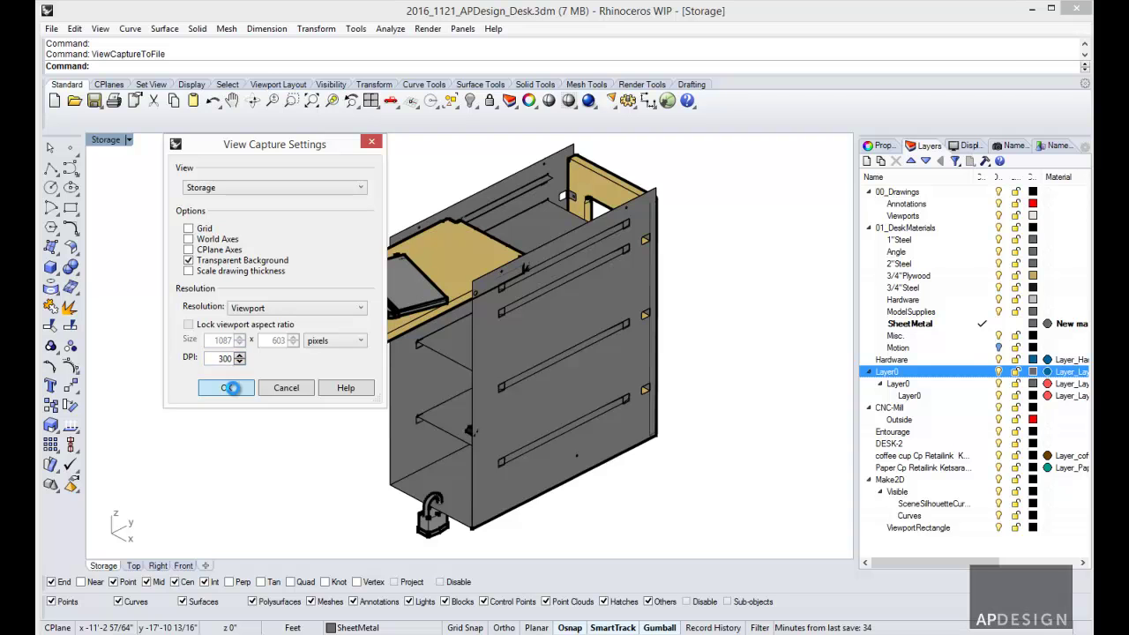
click(231, 385)
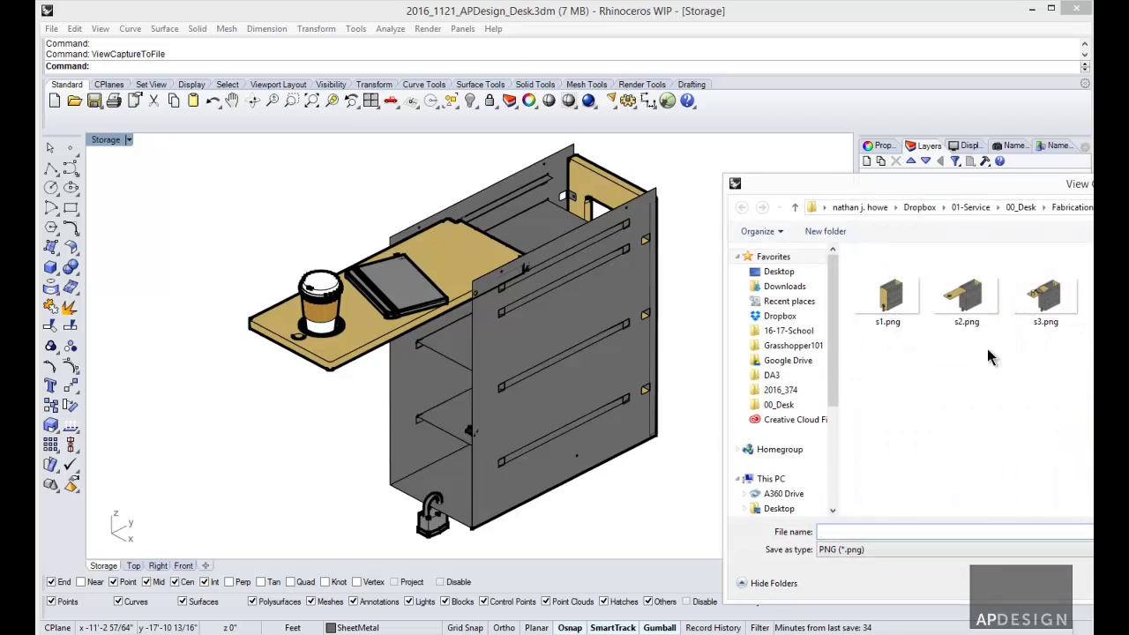
click(1048, 323)
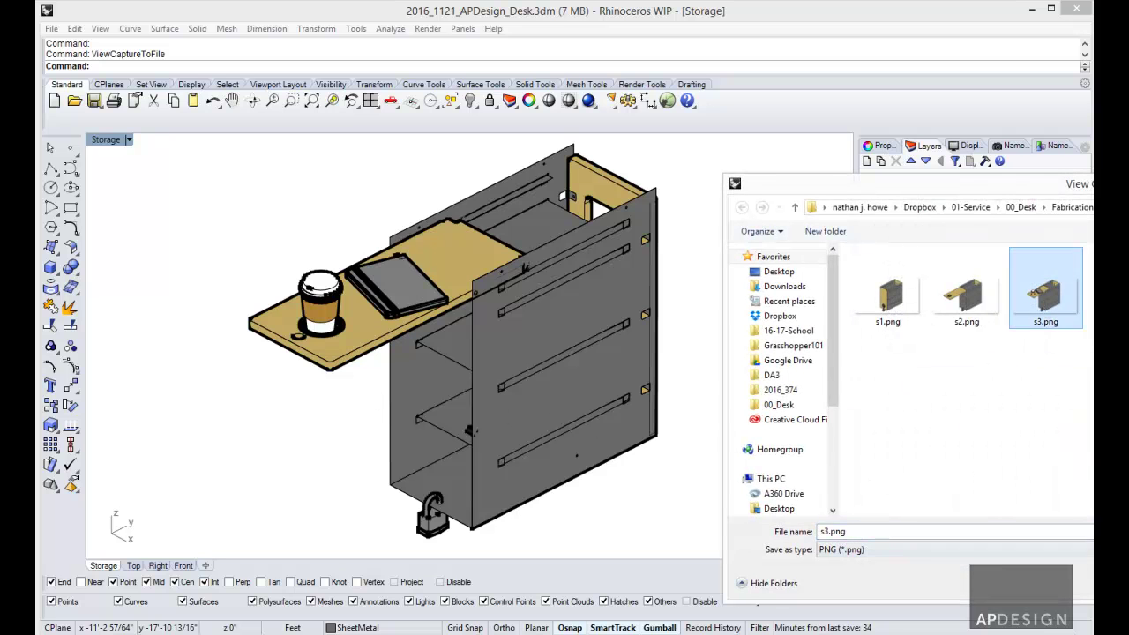
double_click(1048, 323)
click(970, 500)
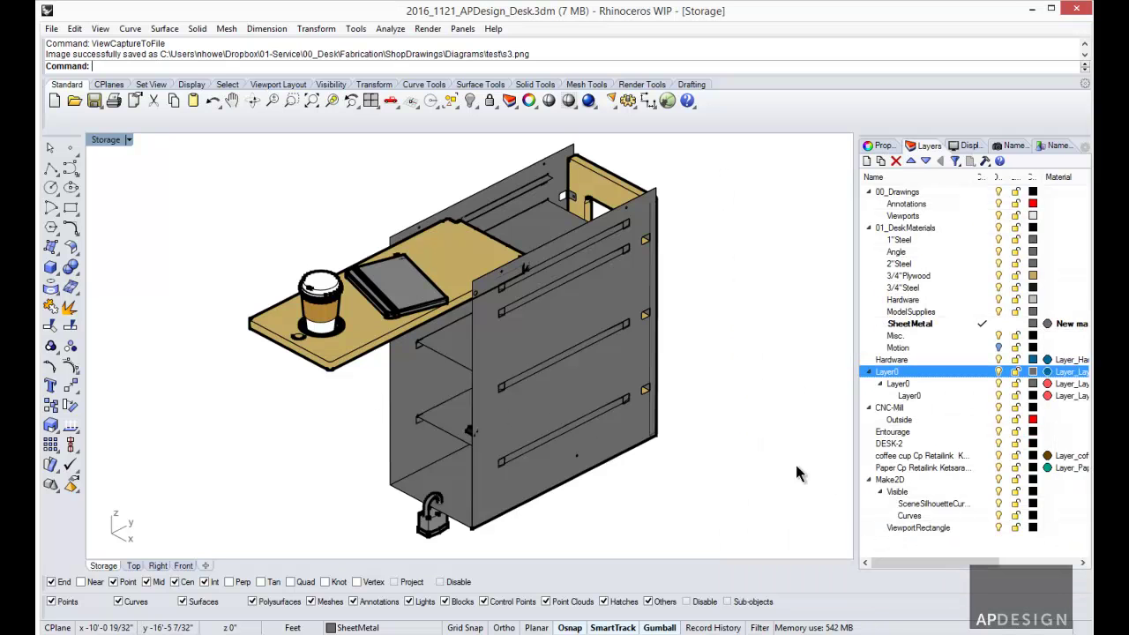